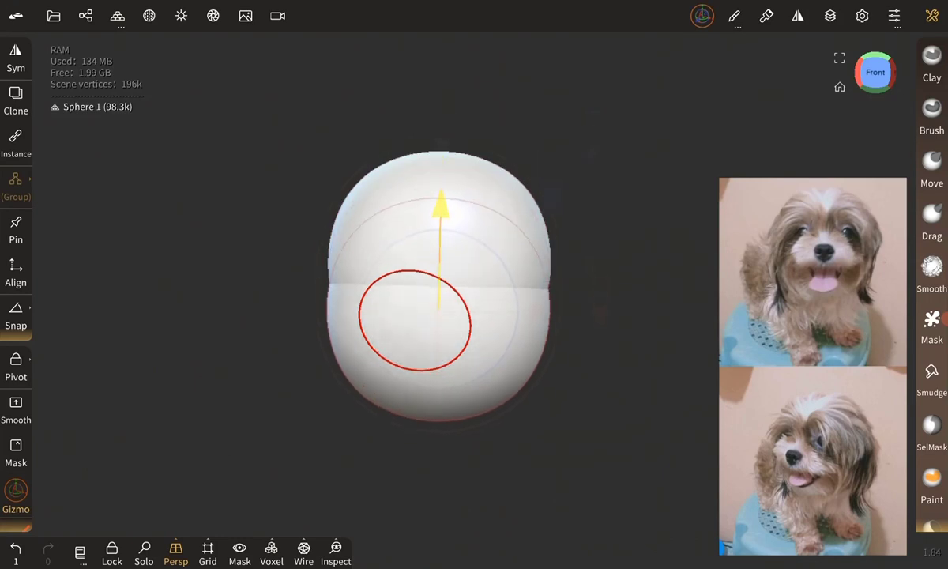
Lower, shrink and centre the second sphere on the head's lower front as a muzzle base.
left_click_drag(237, 315, 158, 300)
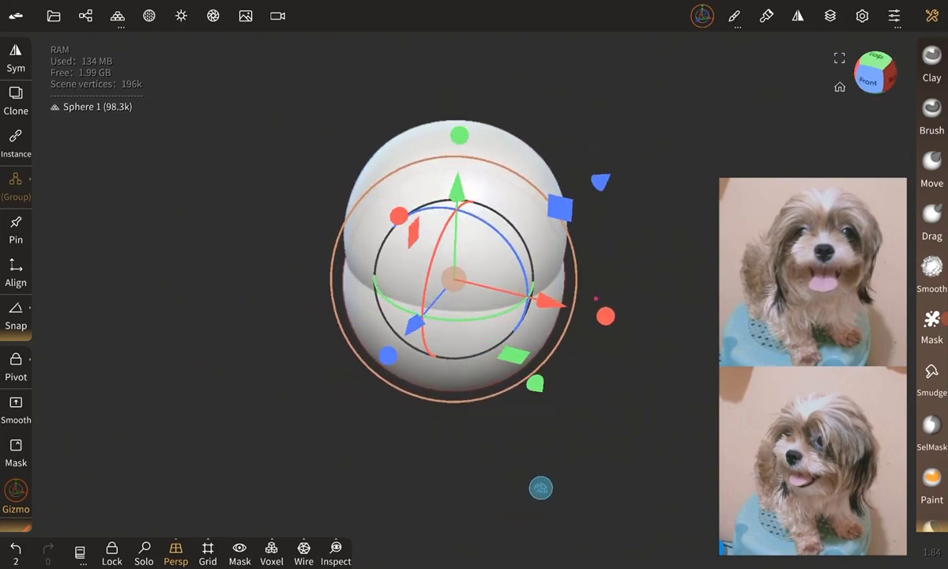
mouse_move(450, 280)
left_mouse_down()
mouse_move(383, 368)
mouse_move(398, 377)
left_mouse_up()
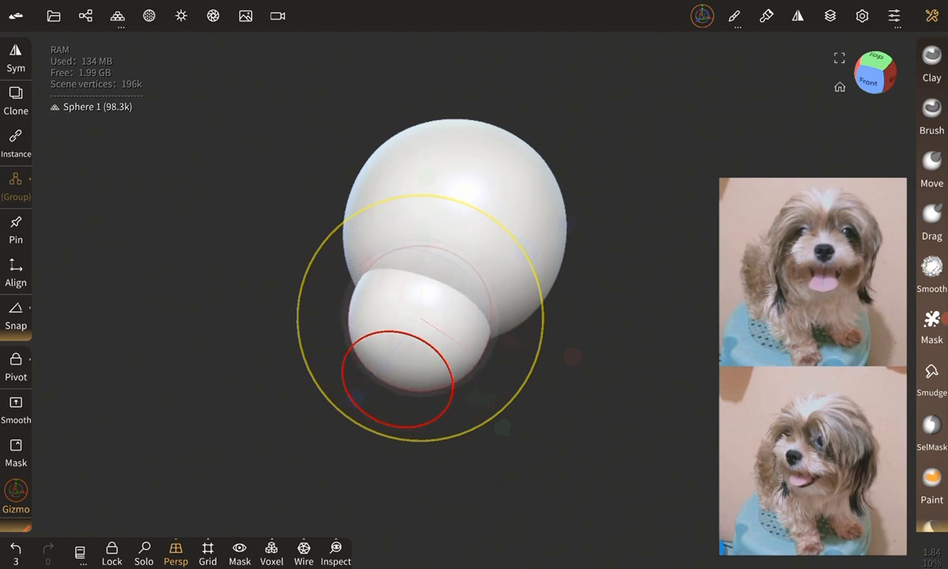
left_click_drag(488, 457, 599, 451)
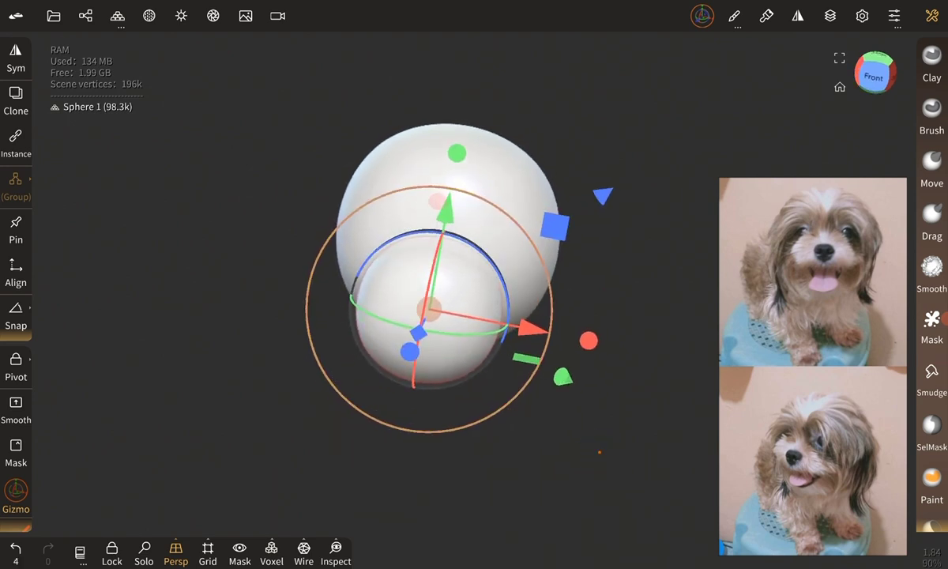
left_click_drag(545, 296, 453, 313)
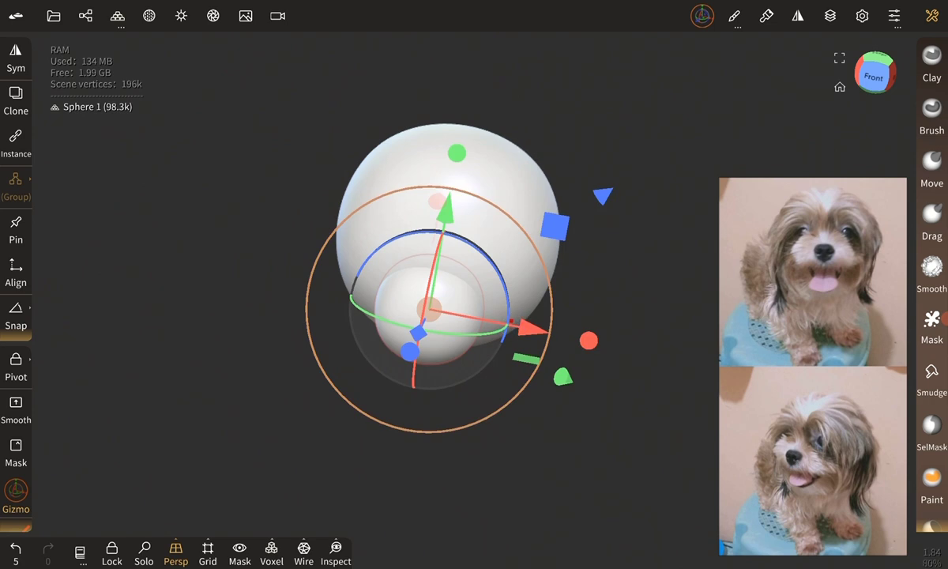
left_click_drag(445, 207, 446, 185)
left_click_drag(534, 299, 570, 305)
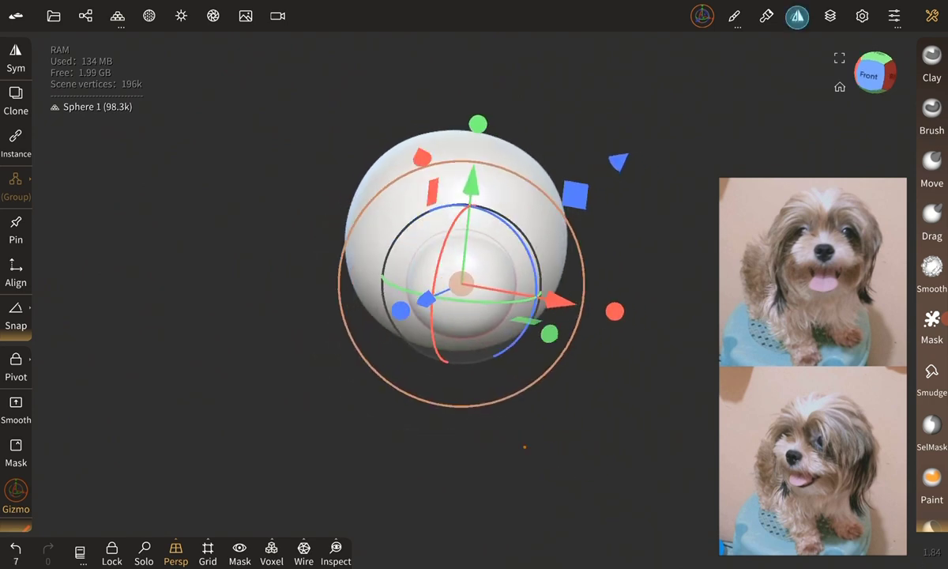
Mirror the muzzle sphere with World symmetry into two cheek lobes.
left_click(796, 16)
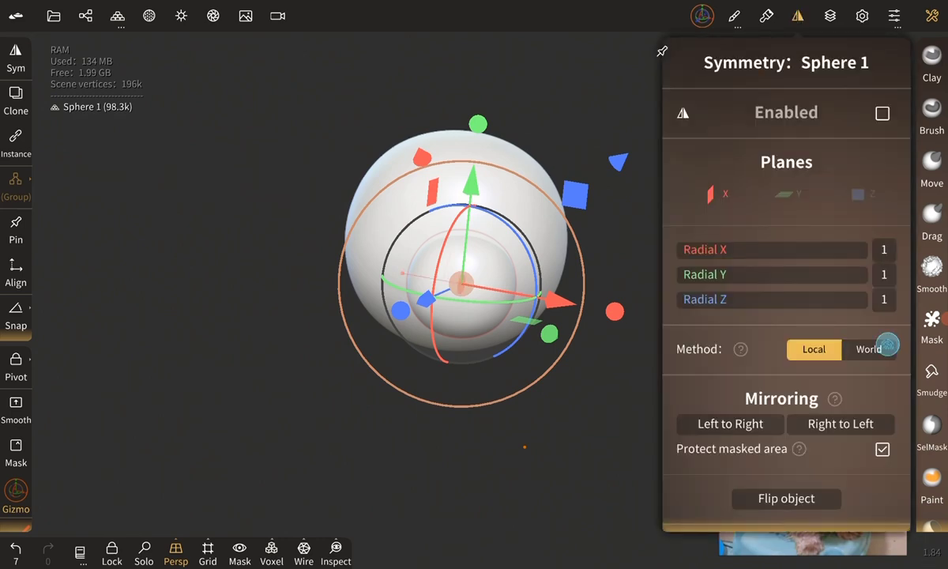
left_click(882, 346)
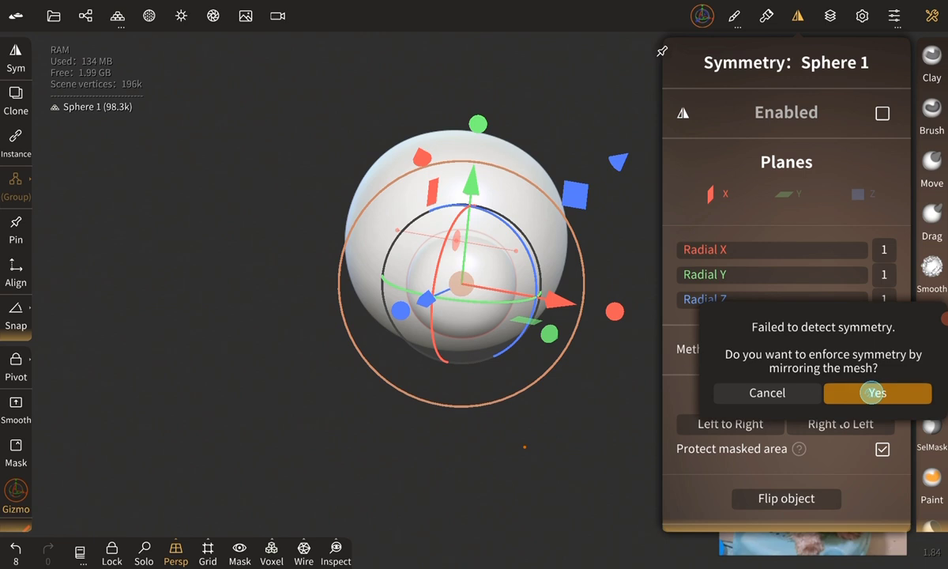
left_click(871, 392)
left_click_drag(524, 447, 564, 433)
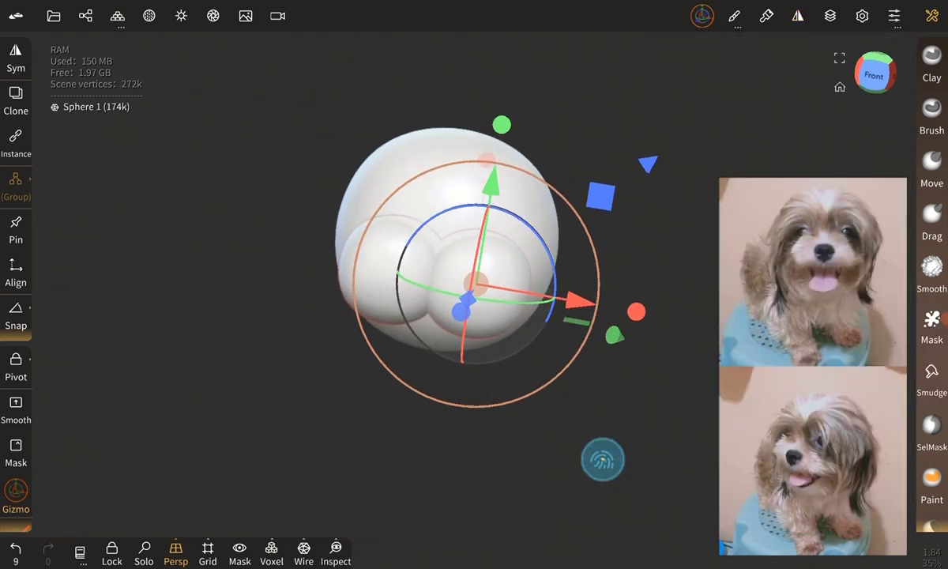
Undo the accidental gizmo move and add a new sphere primitive.
left_click_drag(602, 305, 582, 306)
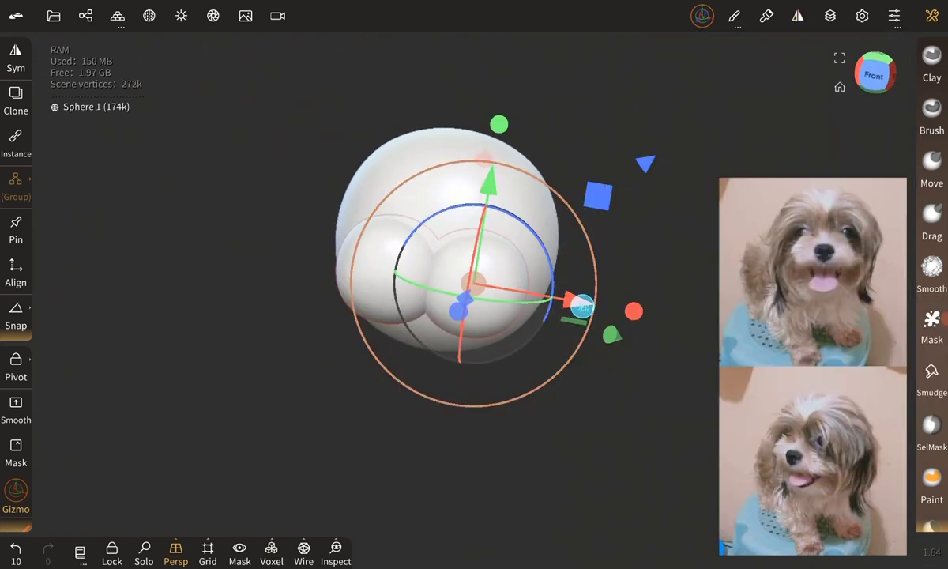
left_click(16, 553)
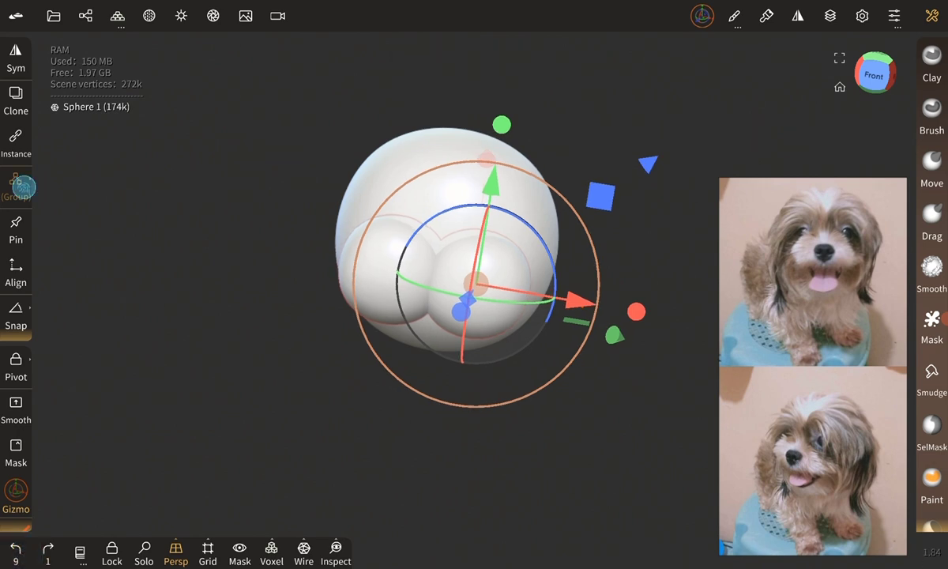
left_click(23, 186)
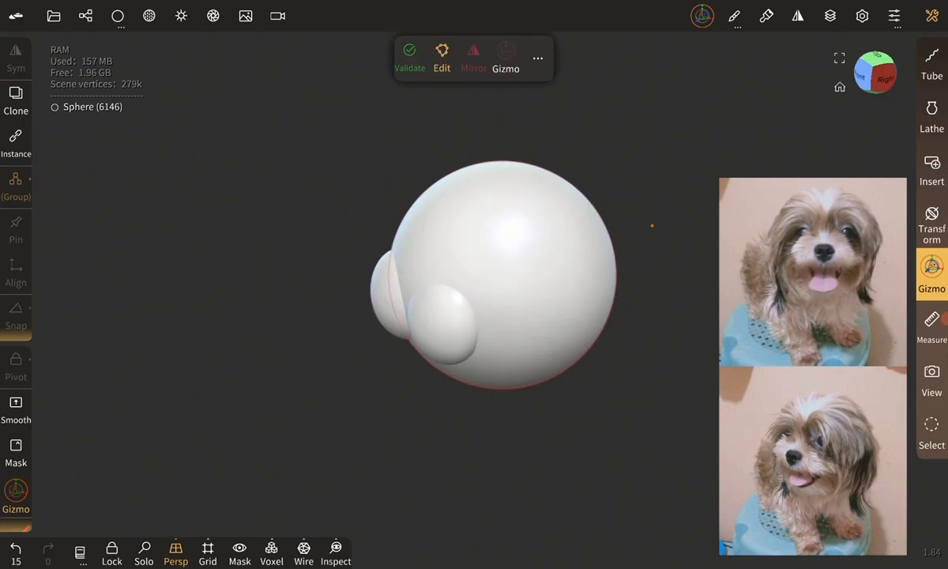
Validate the new sphere, then move it and shrink it to nose size.
left_click(410, 56)
left_click_drag(478, 340, 561, 392)
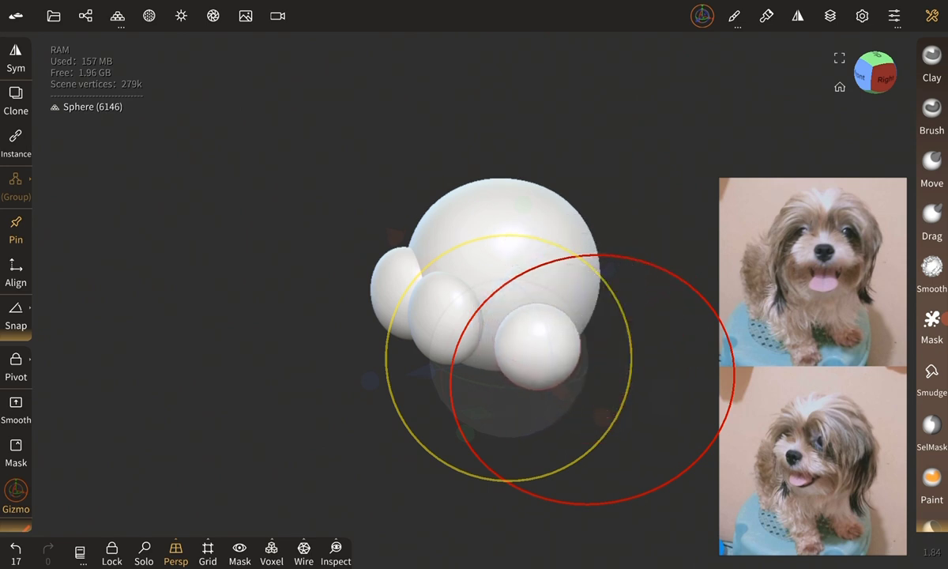
left_click_drag(695, 443, 553, 371)
left_click_drag(324, 453, 423, 479)
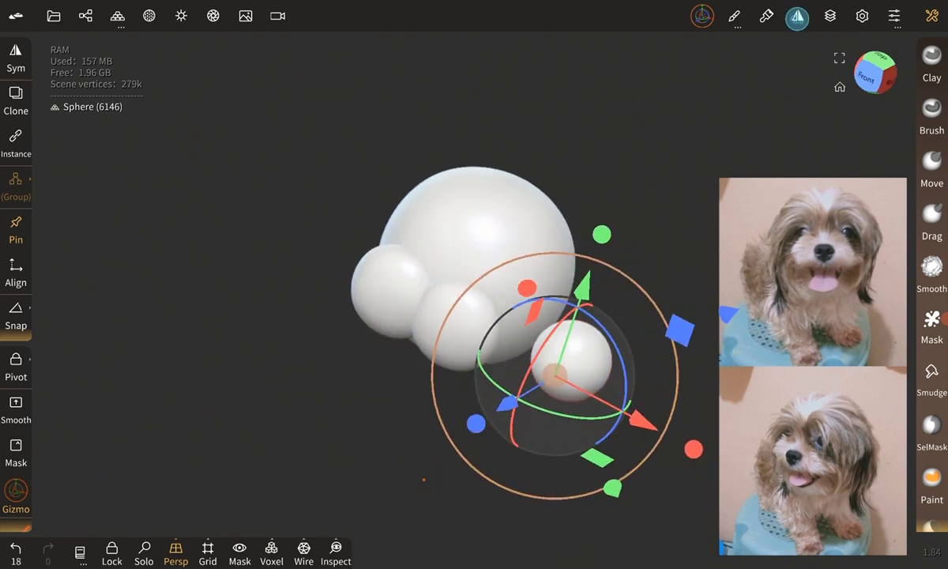
Mirror the nose Right to Left so it sits centred above the cheek lobes.
left_click(797, 15)
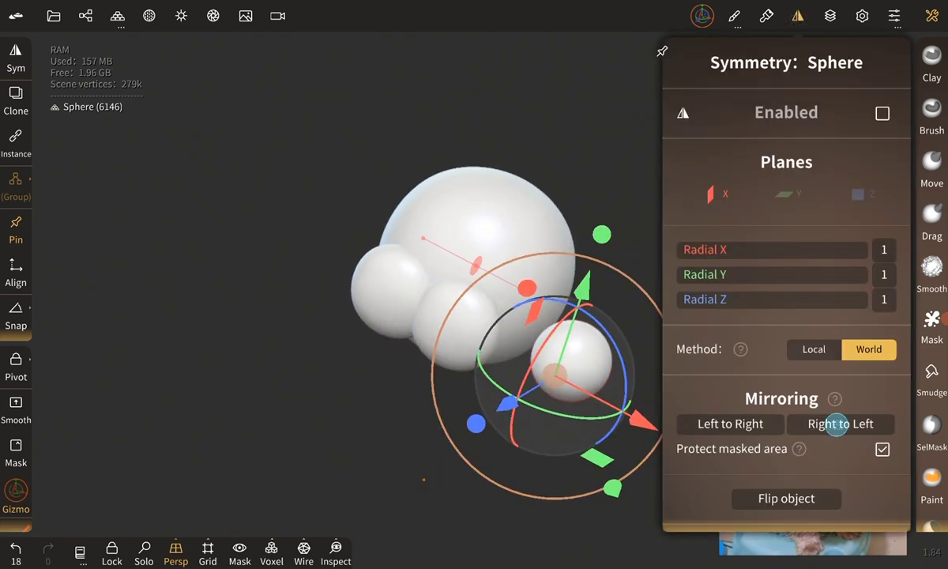
left_click(836, 424)
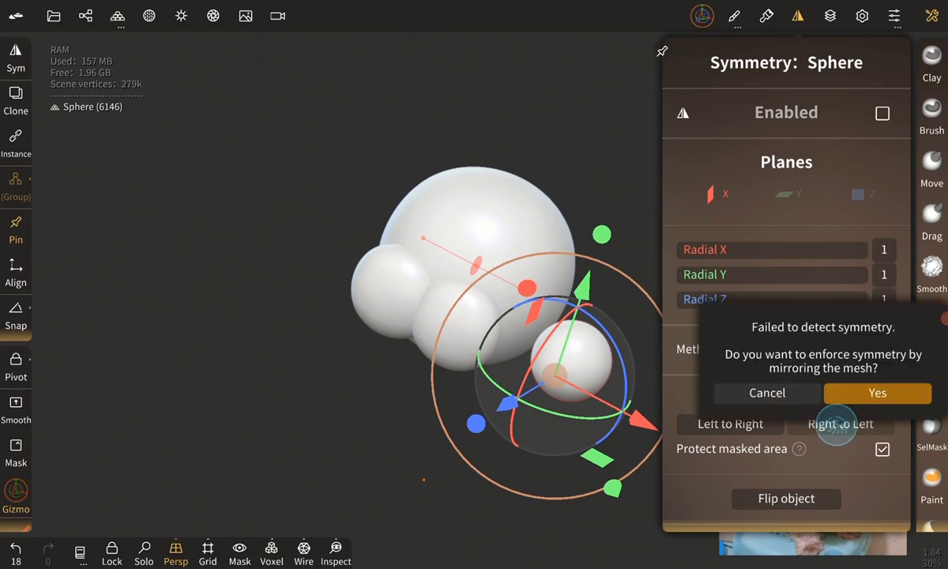
left_click(837, 393)
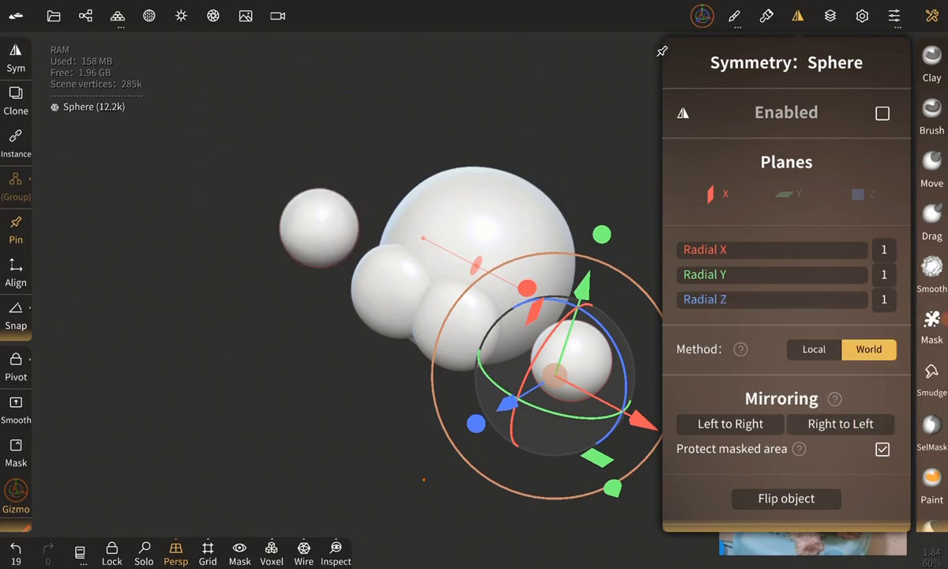
left_click(398, 474)
mouse_move(398, 473)
left_mouse_down()
mouse_move(758, 354)
mouse_move(755, 259)
left_mouse_up()
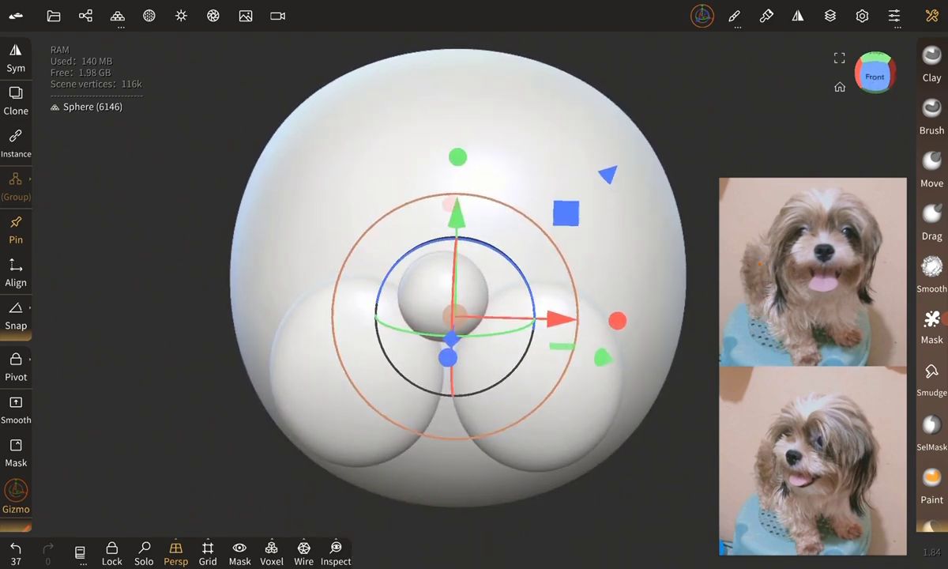
Clone the nose sphere, move the copy below the cheeks and scale it into a lower jaw.
mouse_move(492, 410)
left_mouse_down()
mouse_move(386, 450)
mouse_move(481, 459)
left_mouse_up()
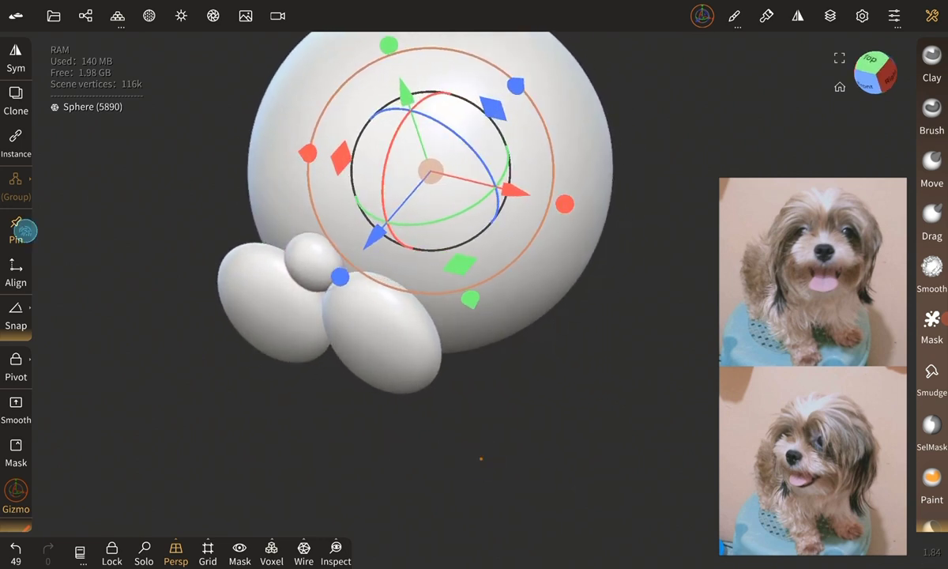
left_click(25, 230)
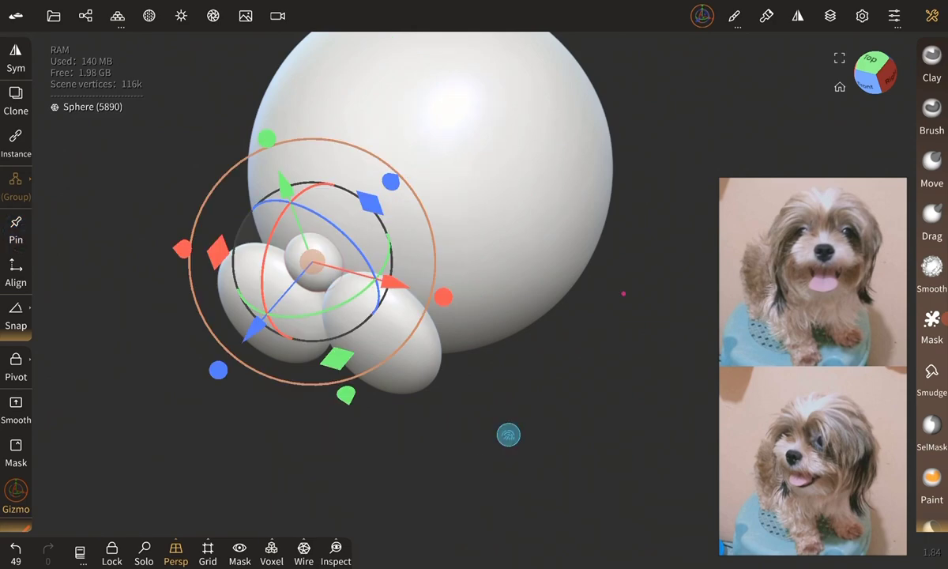
mouse_move(507, 434)
left_mouse_down()
mouse_move(391, 453)
mouse_move(559, 438)
mouse_move(603, 417)
mouse_move(592, 398)
mouse_move(510, 365)
mouse_move(379, 372)
mouse_move(529, 372)
mouse_move(510, 383)
mouse_move(524, 386)
left_mouse_up()
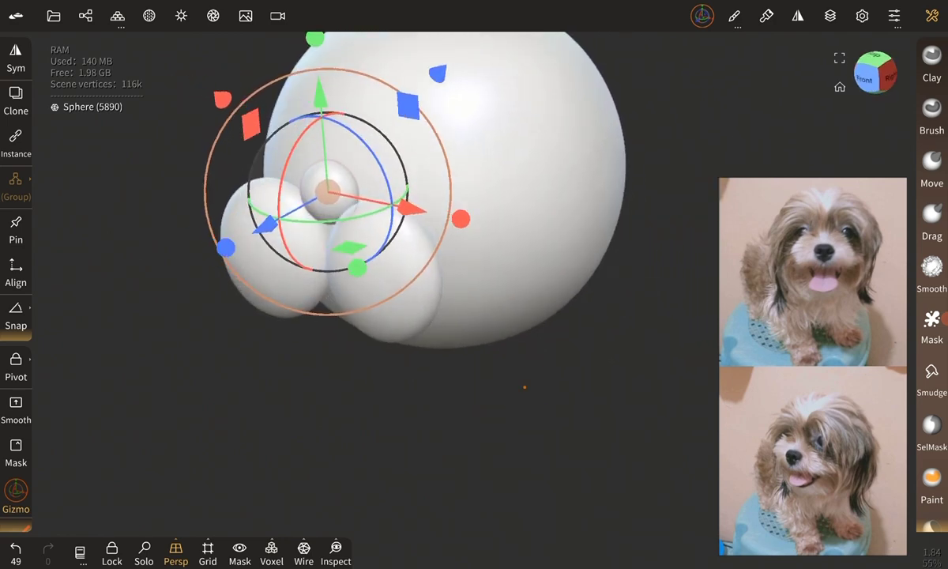
left_click(84, 13)
left_click(123, 52)
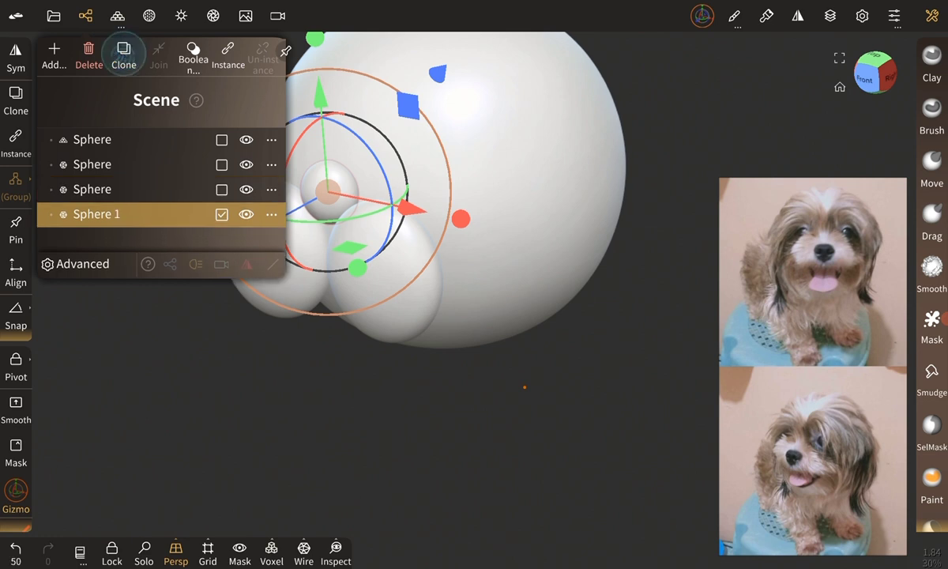
left_click_drag(320, 95, 338, 312)
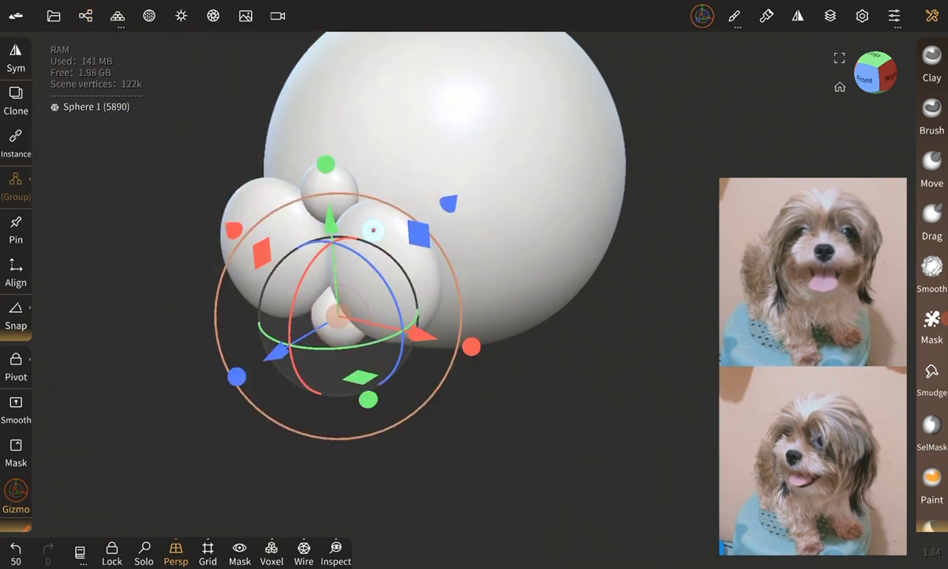
left_click_drag(250, 227, 260, 213)
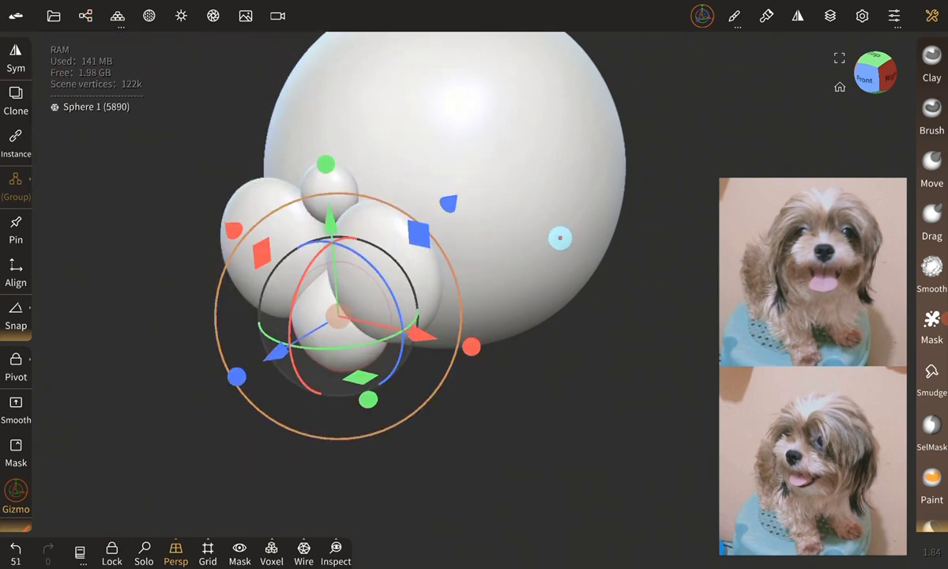
left_click_drag(561, 237, 490, 446)
left_click(931, 166)
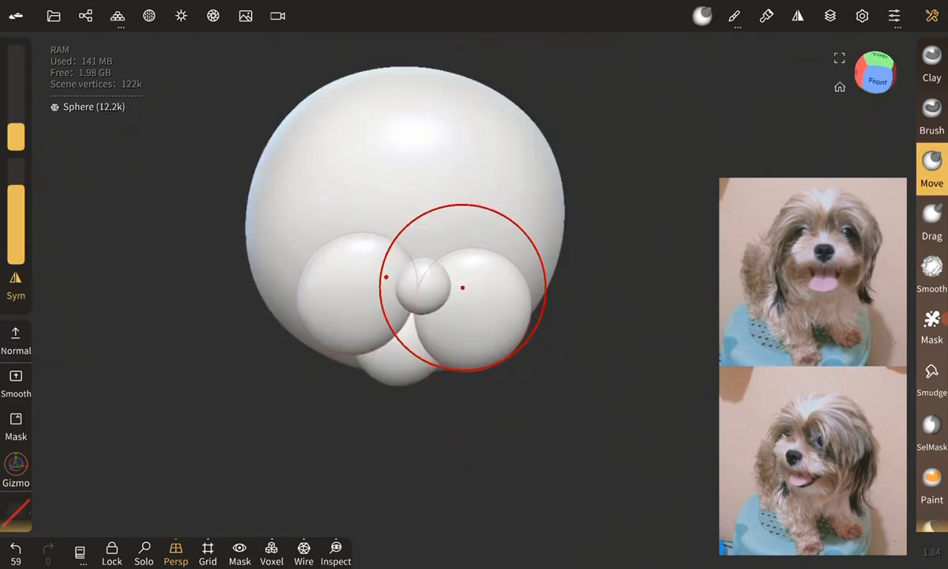
Push the muzzle lobes with the Move brush, then voxel-remesh the head at resolution 53.6.
left_click_drag(519, 404, 508, 402)
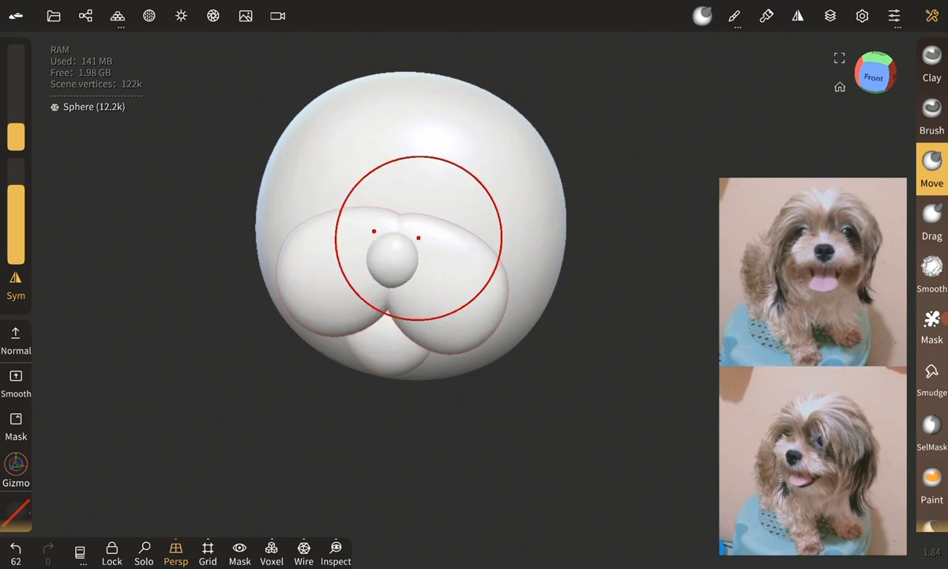
left_click(377, 224)
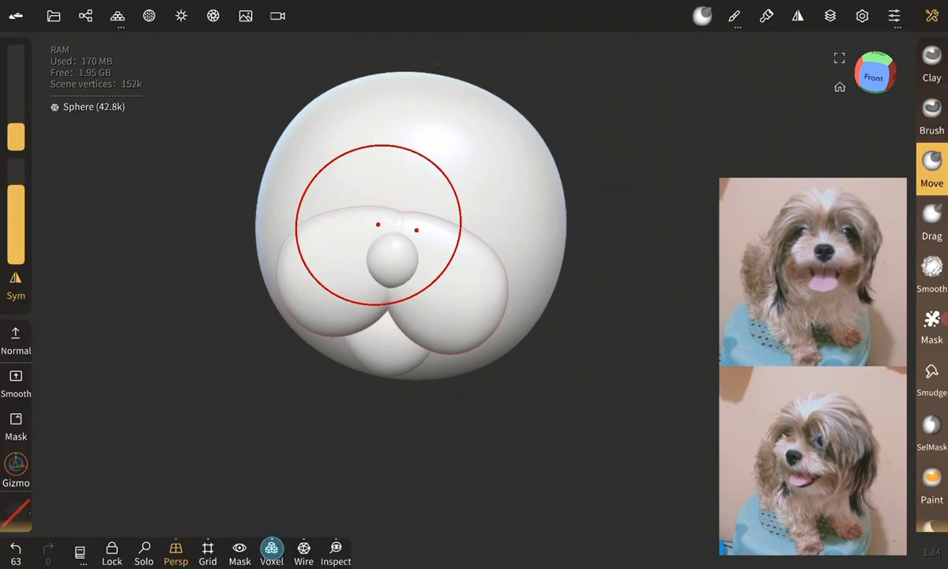
left_click(271, 547)
left_click_drag(303, 478, 93, 484)
left_click(272, 504)
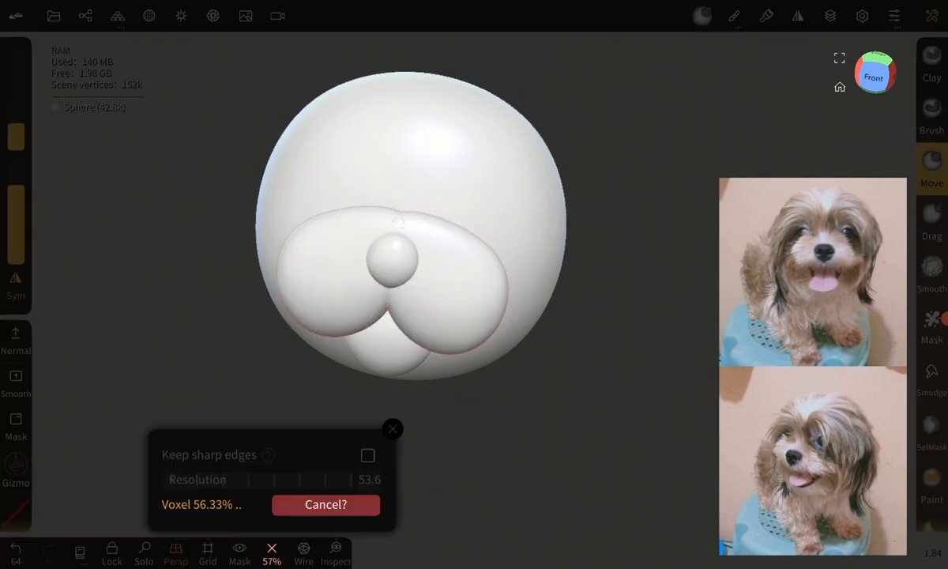
mouse_move(640, 311)
left_mouse_down()
mouse_move(501, 407)
mouse_move(651, 389)
left_mouse_up()
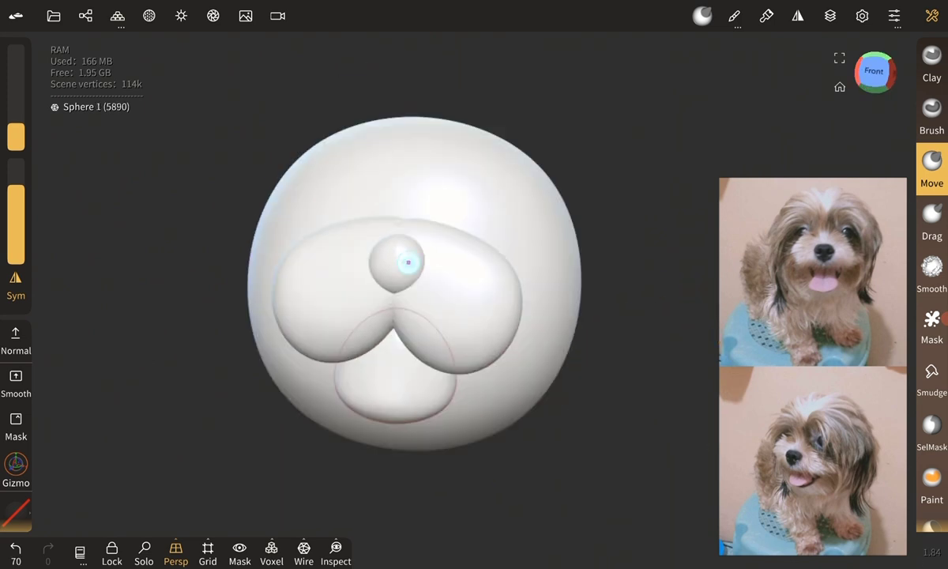
Drag the nose sides outward into a wider, flattened dog-nose shape.
left_click_drag(596, 237, 597, 265)
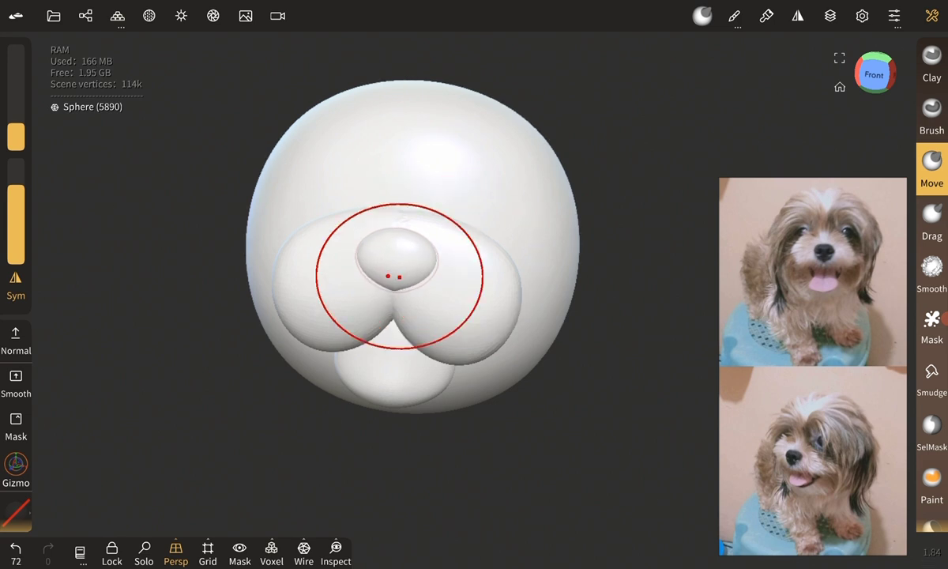
left_click_drag(586, 400, 655, 392)
left_click(16, 466)
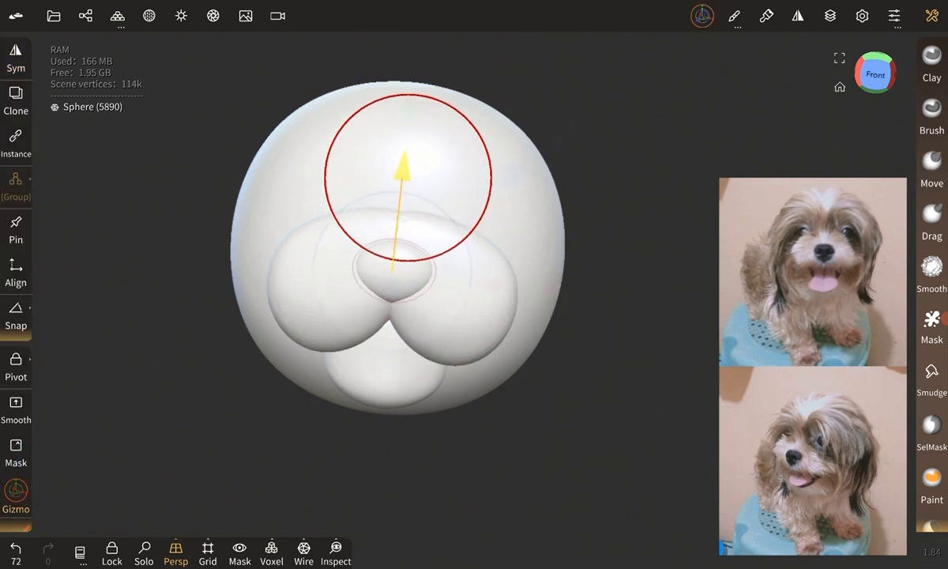
Add a new sphere and slide it out to the right of the head.
left_click_drag(393, 259, 390, 272)
mouse_move(653, 435)
left_mouse_down()
mouse_move(616, 455)
mouse_move(590, 451)
left_mouse_up()
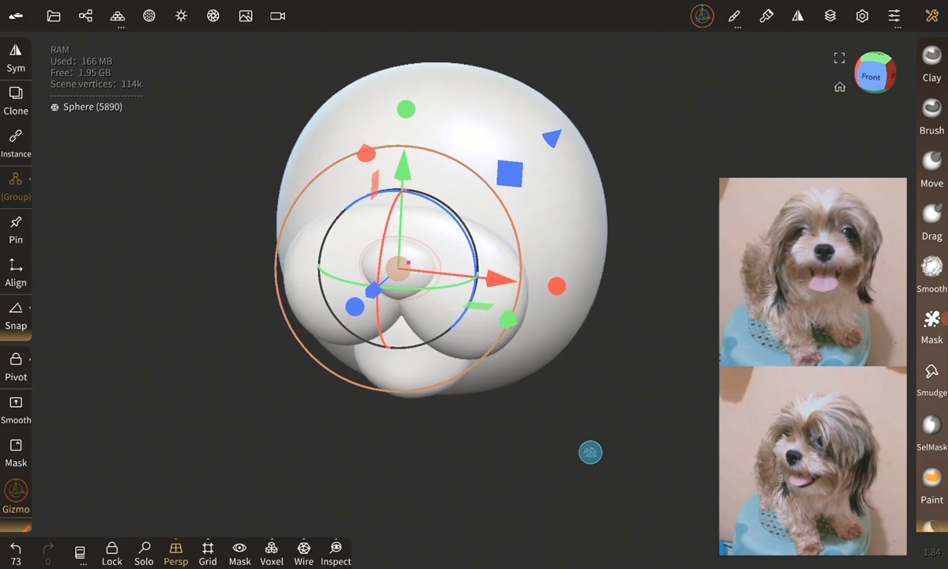
left_click(85, 16)
left_click(413, 56)
mouse_move(509, 251)
left_mouse_down()
mouse_move(711, 257)
mouse_move(649, 265)
left_mouse_up()
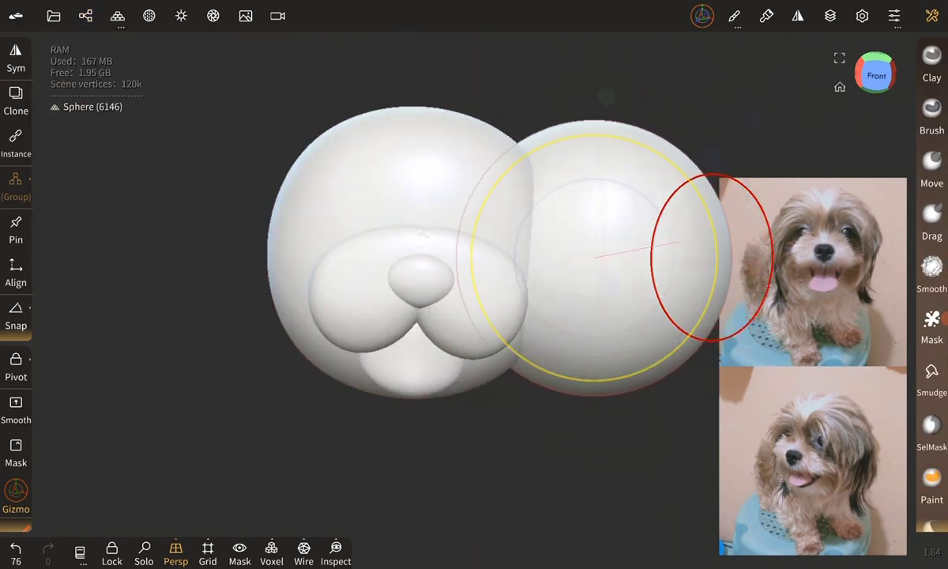
Save the project as 'Shih curry 1'.
left_click(61, 15)
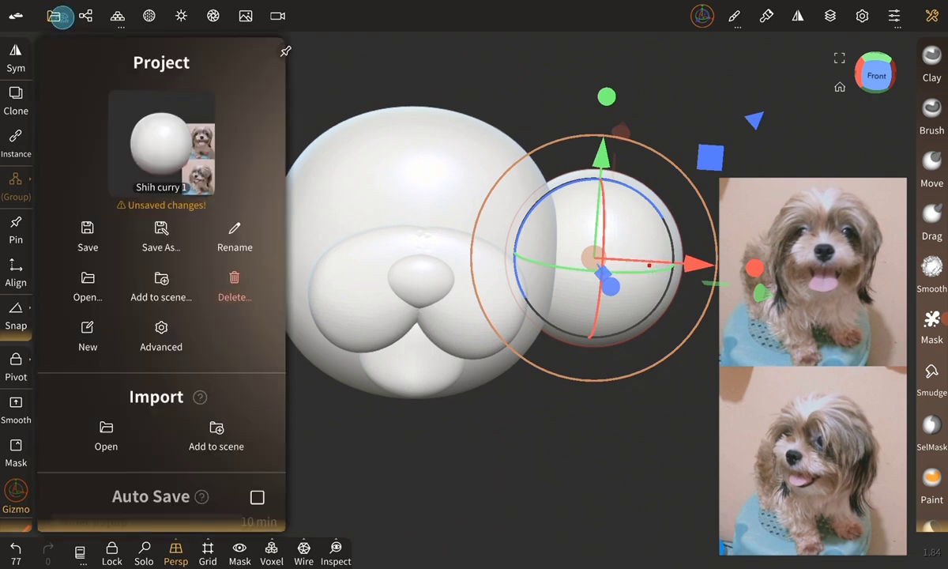
left_click(88, 237)
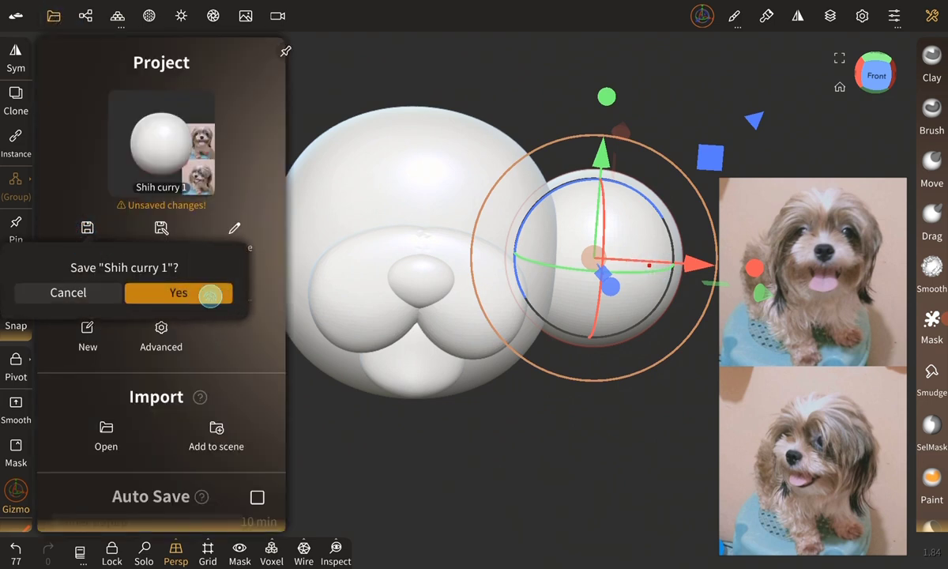
left_click(210, 295)
Move the small sphere down beside the head, shrink it, and flatten it into an ear.
left_click_drag(600, 150, 594, 237)
left_click_drag(671, 282, 649, 296)
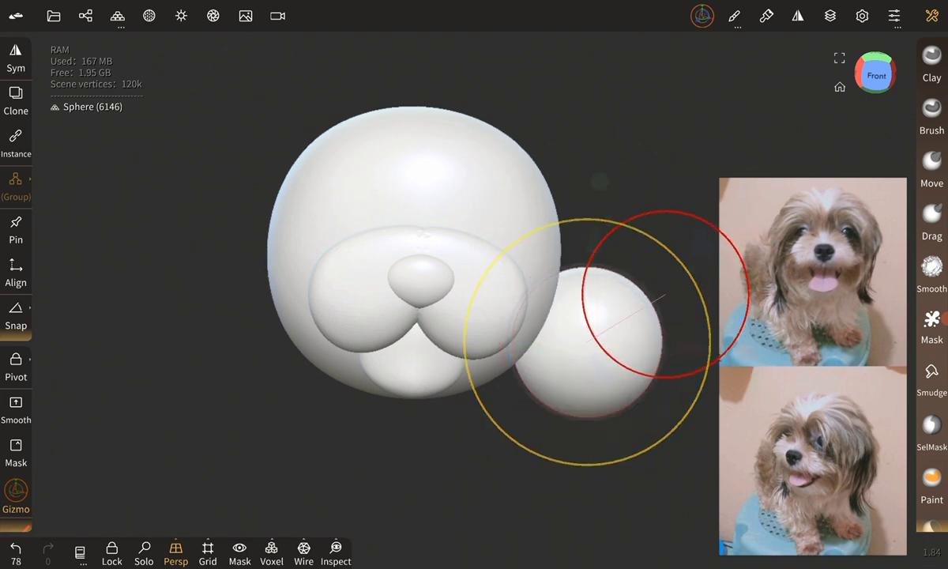
left_click(931, 166)
left_click_drag(593, 254, 593, 169)
Stretch the ear into a long drooping lobe using the Move brush at a larger radius.
left_click_drag(584, 237, 562, 330)
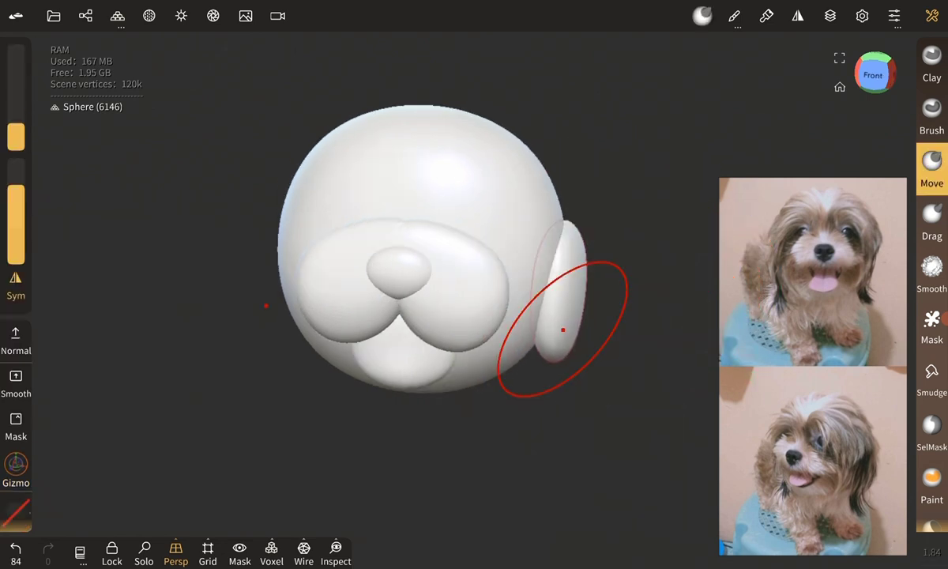
mouse_move(554, 491)
left_mouse_down()
mouse_move(649, 455)
mouse_move(446, 454)
left_mouse_up()
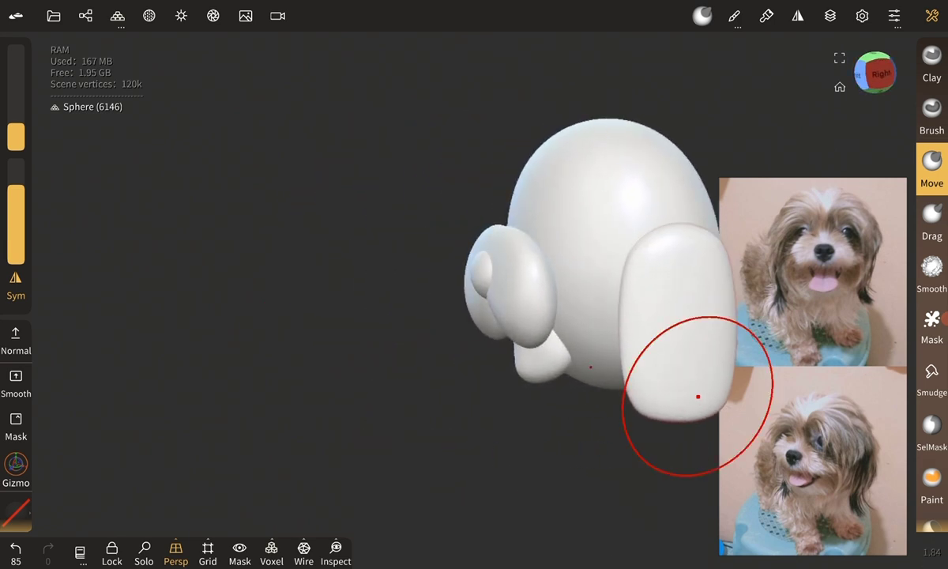
left_click_drag(663, 412, 661, 449)
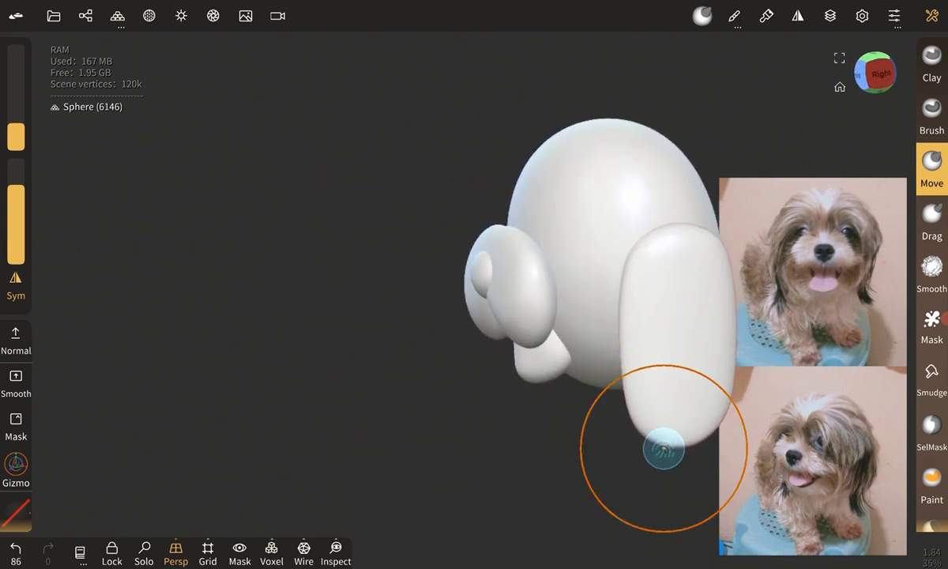
mouse_move(568, 474)
left_mouse_down()
mouse_move(759, 467)
mouse_move(753, 462)
left_mouse_up()
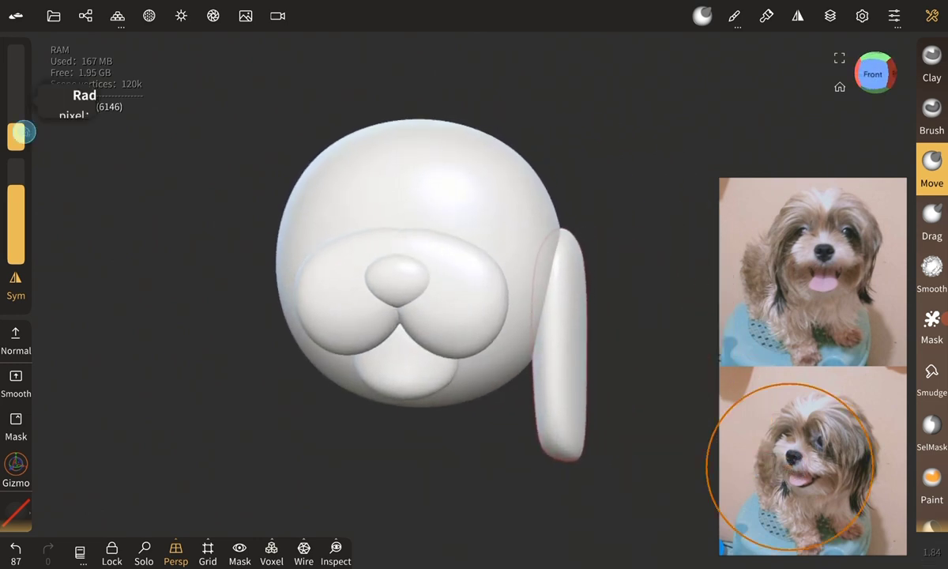
left_click_drag(23, 132, 34, 29)
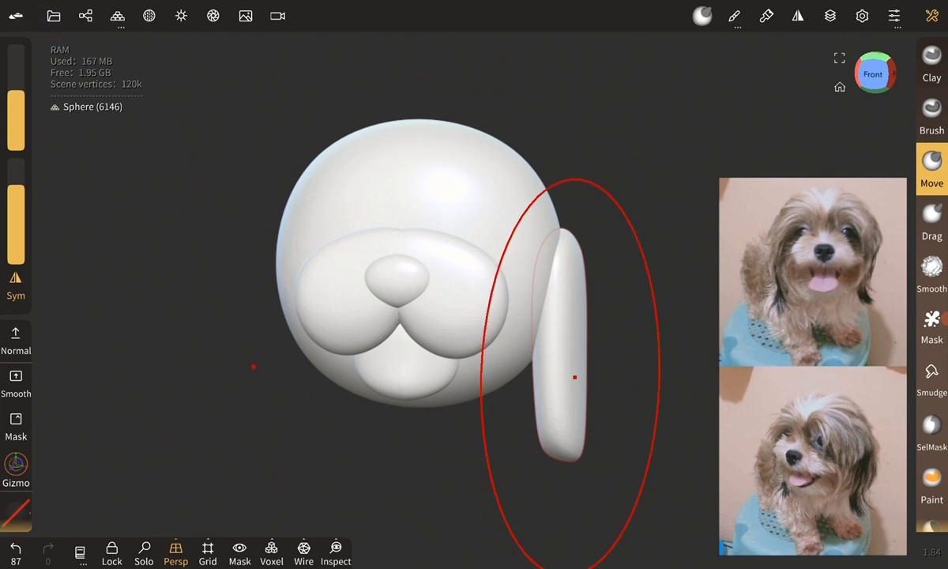
mouse_move(575, 377)
left_mouse_down()
mouse_move(542, 390)
mouse_move(548, 420)
left_mouse_up()
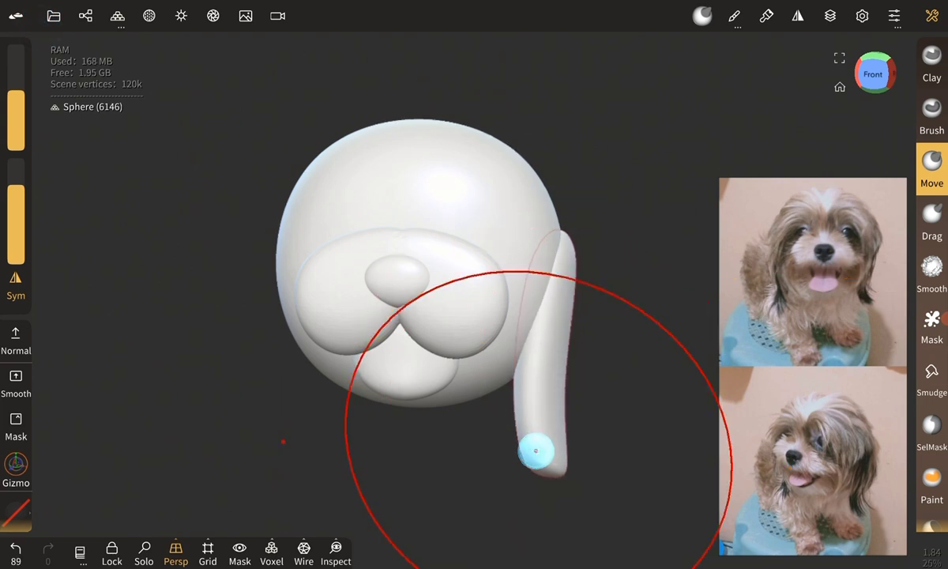
left_click(567, 237)
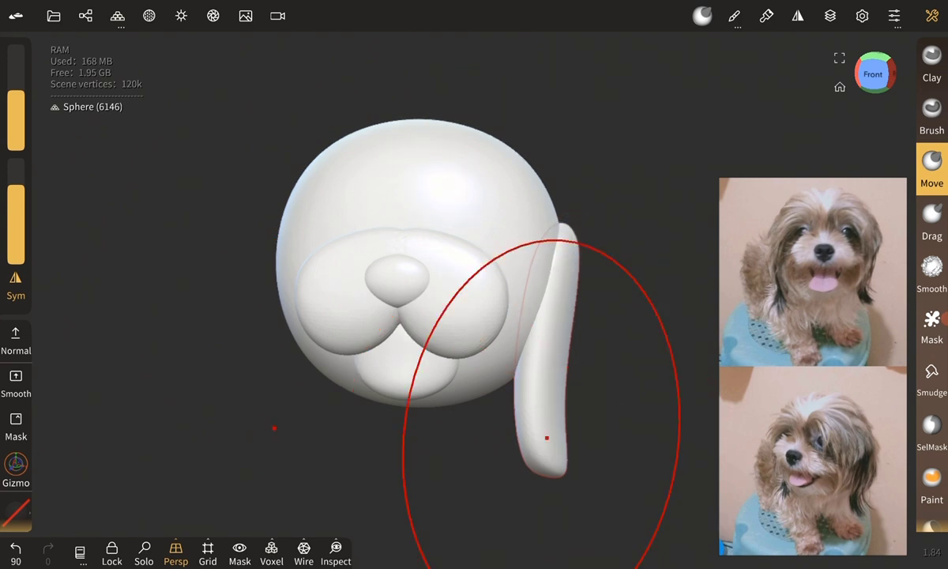
mouse_move(653, 452)
left_mouse_down()
mouse_move(697, 482)
mouse_move(658, 489)
mouse_move(727, 496)
mouse_move(747, 485)
mouse_move(734, 545)
mouse_move(692, 493)
mouse_move(614, 492)
mouse_move(689, 503)
left_mouse_up()
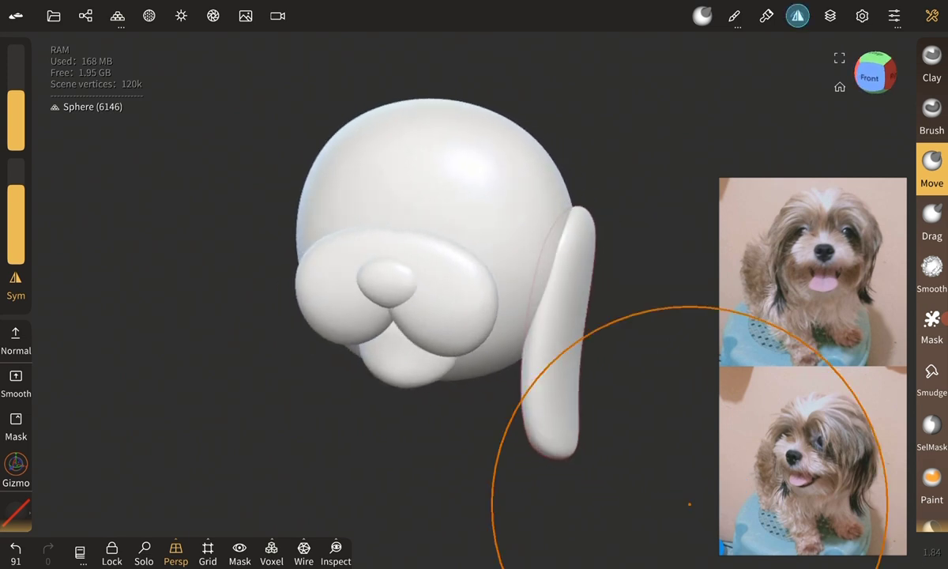
Mirror the ear Right to Left onto the other side of the head.
left_click(797, 15)
left_click(818, 421)
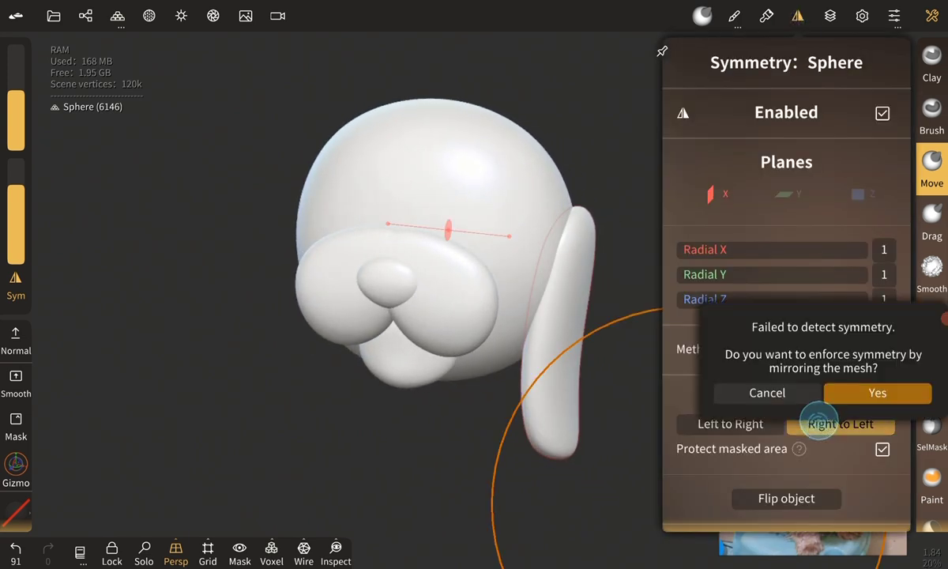
left_click(827, 386)
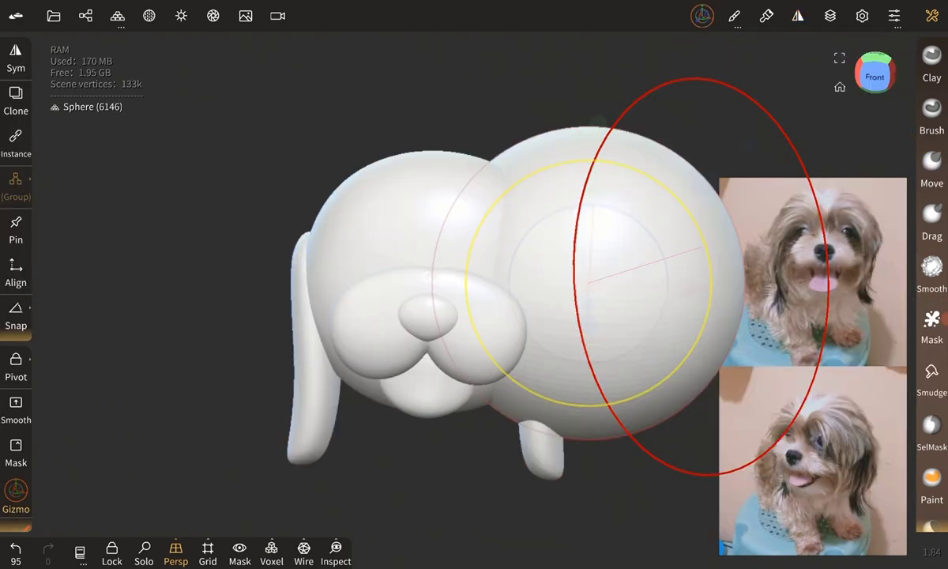
Shrink, rotate and move the new sphere partly into the head's upper-right front as an eye.
left_click_drag(711, 284, 640, 284)
left_click_drag(237, 316, 284, 300)
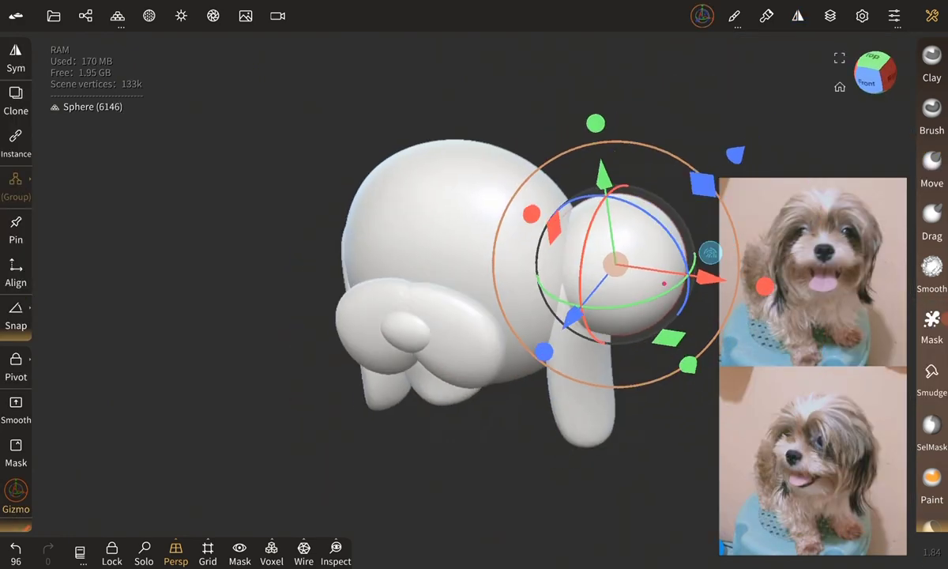
left_click_drag(710, 253, 497, 388)
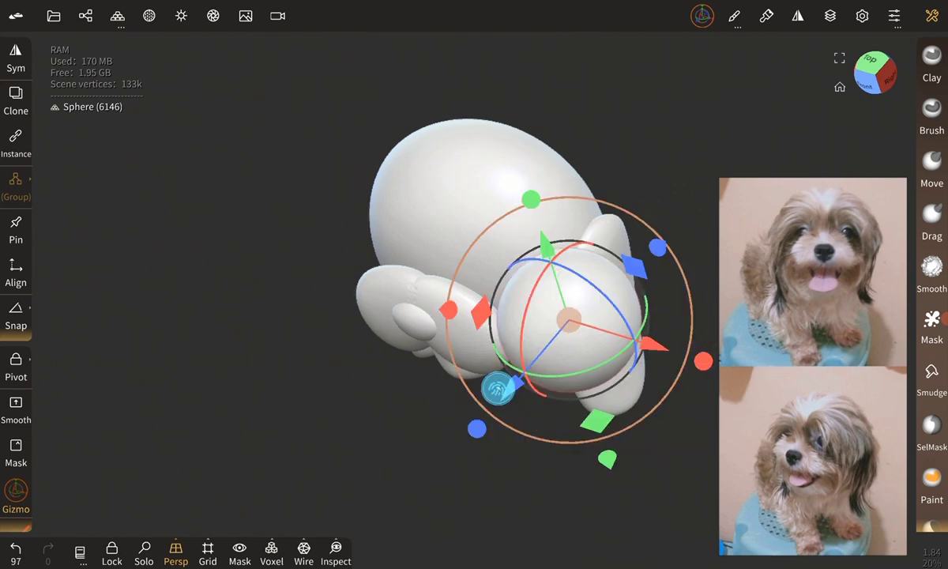
left_click(865, 83)
left_click_drag(691, 308, 636, 310)
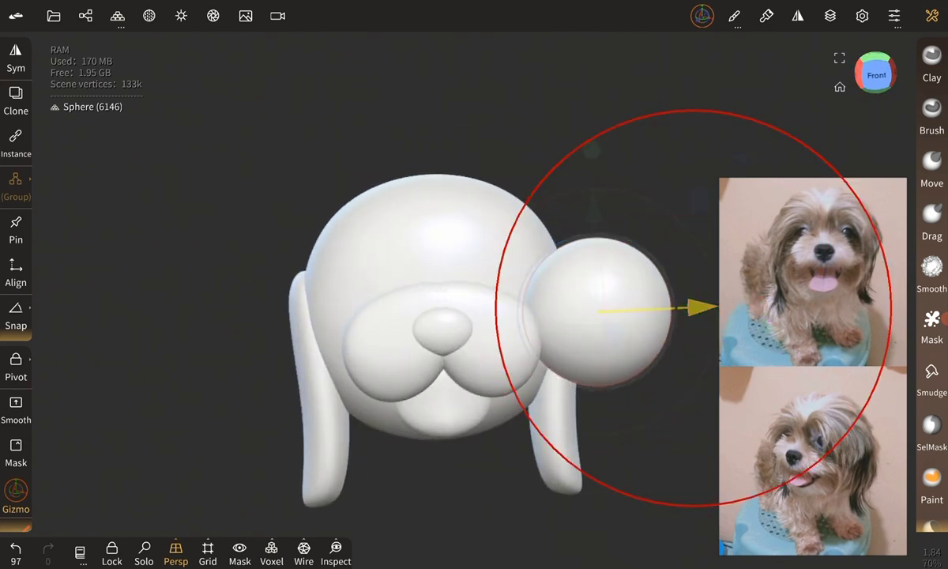
left_click_drag(493, 212, 491, 139)
left_click_drag(664, 403, 562, 416)
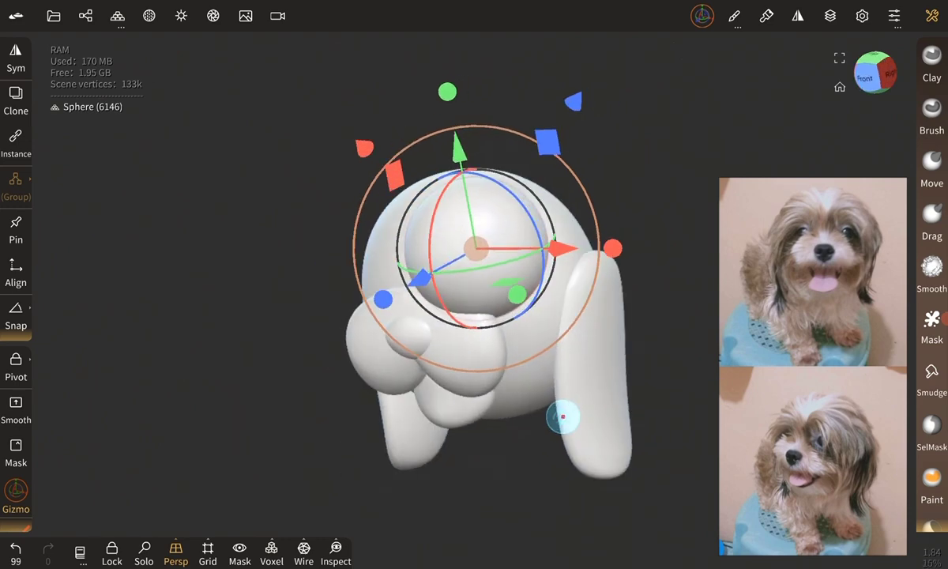
left_click_drag(562, 249, 442, 264)
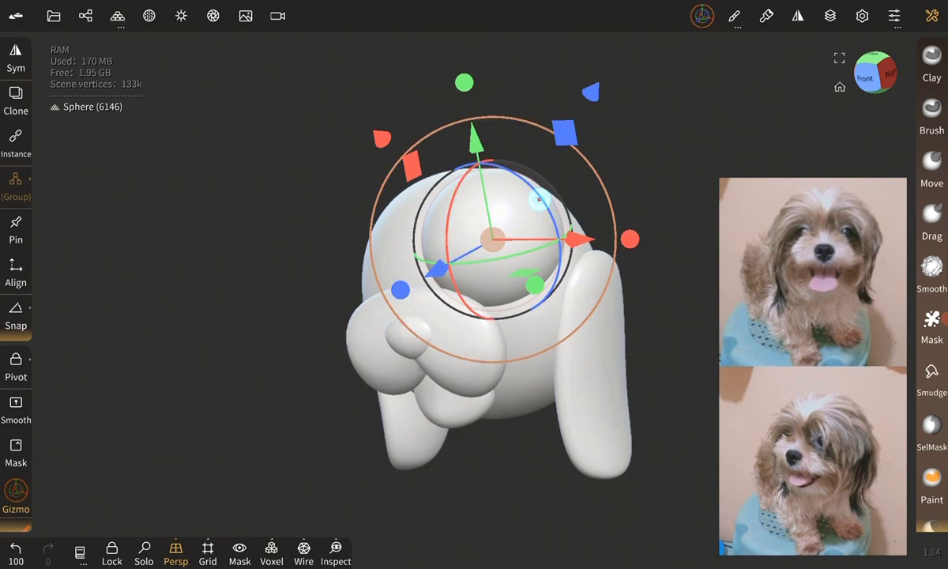
left_click_drag(539, 199, 565, 209)
mouse_move(430, 448)
left_mouse_down()
mouse_move(605, 459)
mouse_move(708, 378)
left_mouse_up()
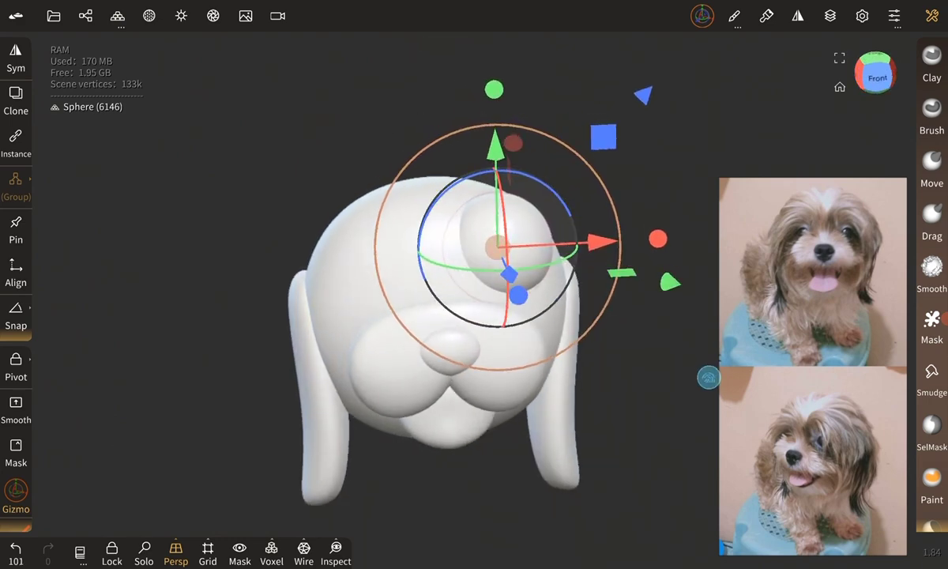
left_click(929, 117)
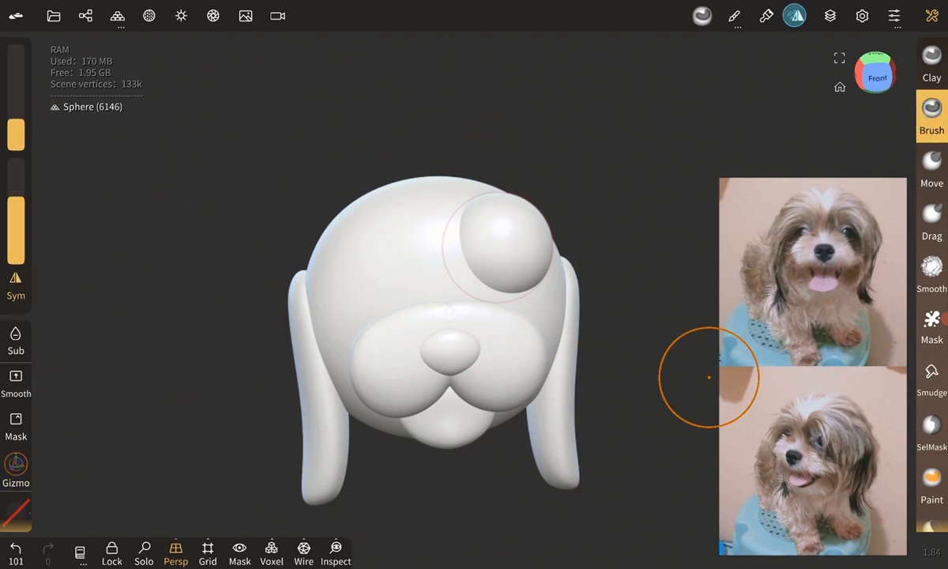
Mirror the eye sphere Right to Left to create the matching left eye.
left_click(793, 16)
left_click(844, 418)
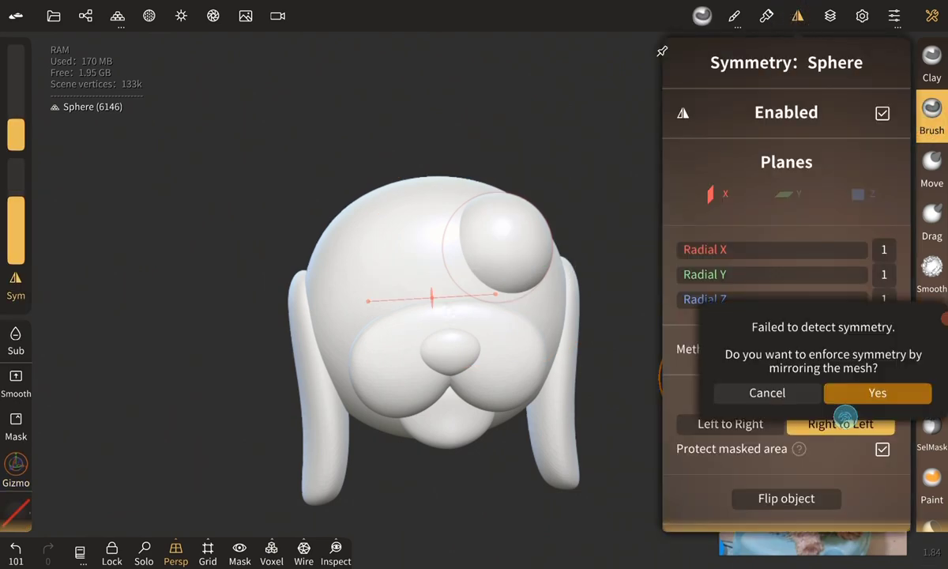
left_click(859, 388)
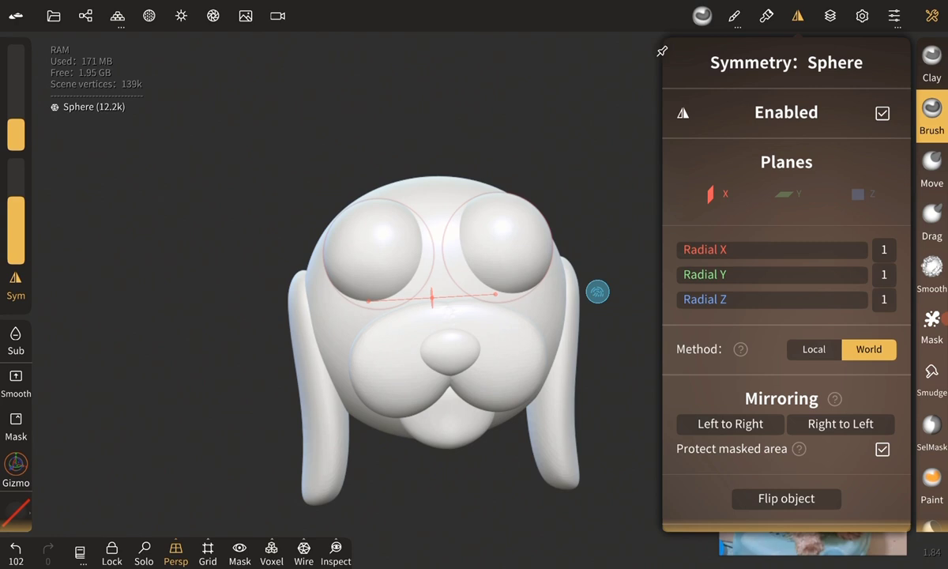
left_click(597, 293)
scroll(687, 277, "up", 3)
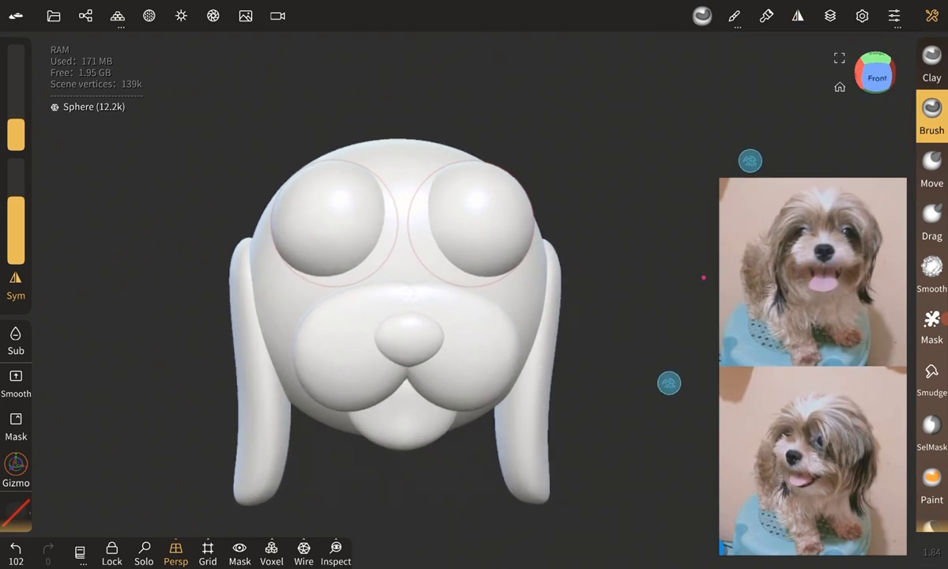
With the Move brush at a smaller radius, squash and stretch both eyes into wide drooping lobes meeting at the centre.
left_click(930, 175)
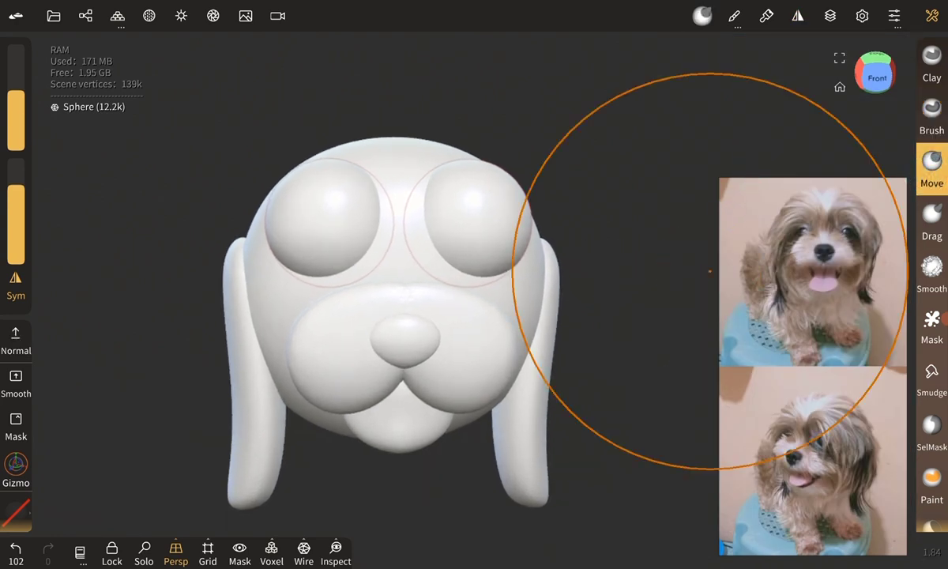
left_click_drag(466, 228, 456, 227)
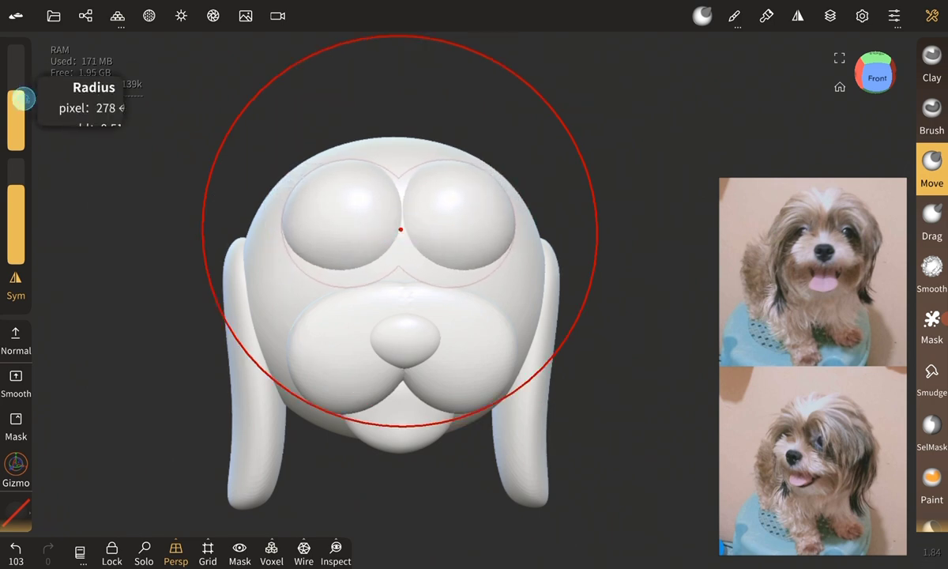
left_click_drag(24, 98, 31, 170)
left_click_drag(456, 267, 455, 258)
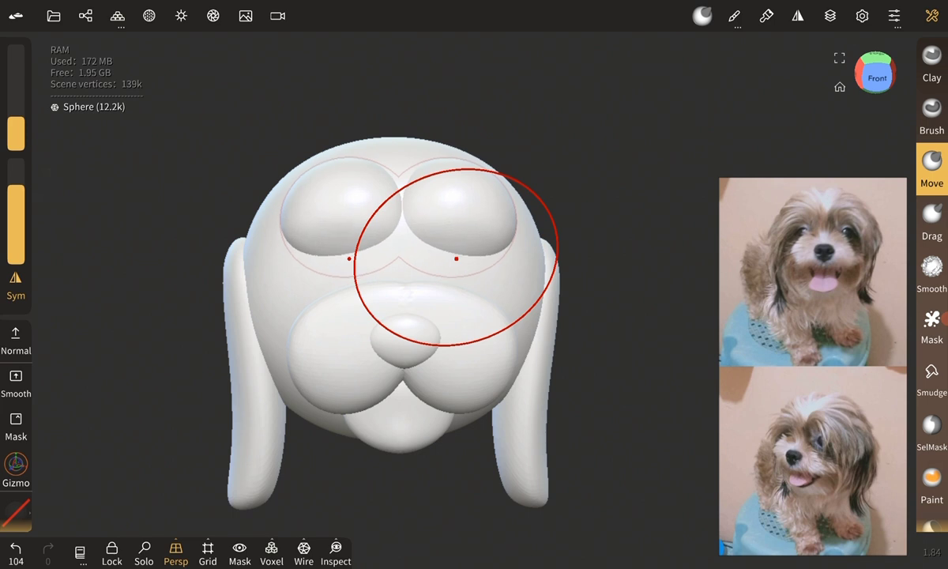
left_click_drag(470, 216, 512, 220)
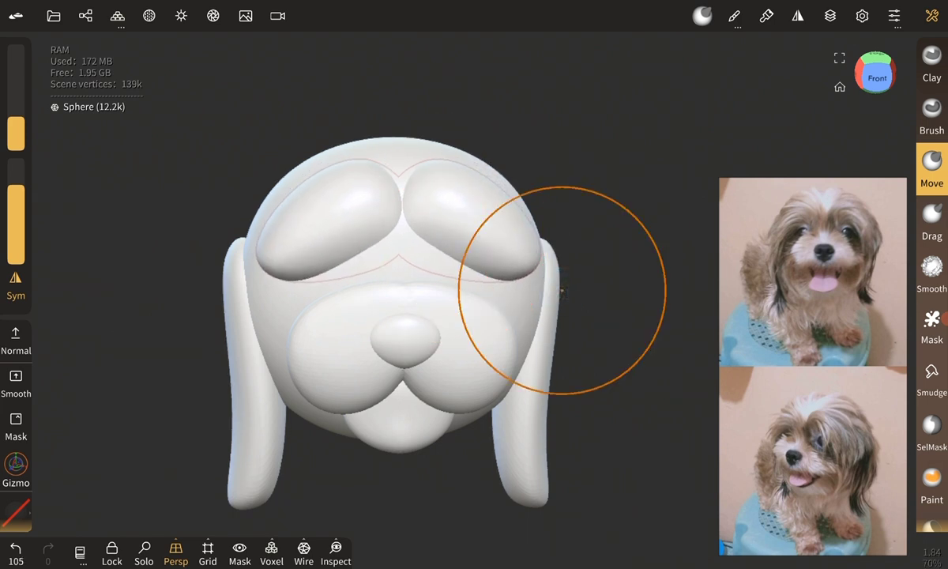
mouse_move(418, 206)
left_mouse_down()
mouse_move(397, 212)
mouse_move(461, 258)
mouse_move(438, 212)
mouse_move(542, 310)
mouse_move(485, 234)
left_mouse_up()
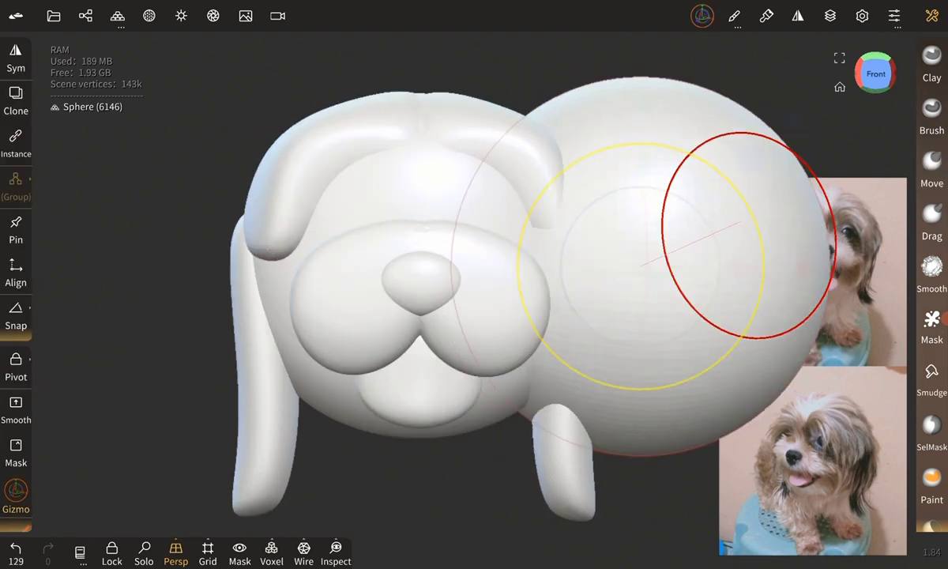
Shrink the new sphere to eye size and push it onto the side of the head.
left_click_drag(711, 264, 663, 265)
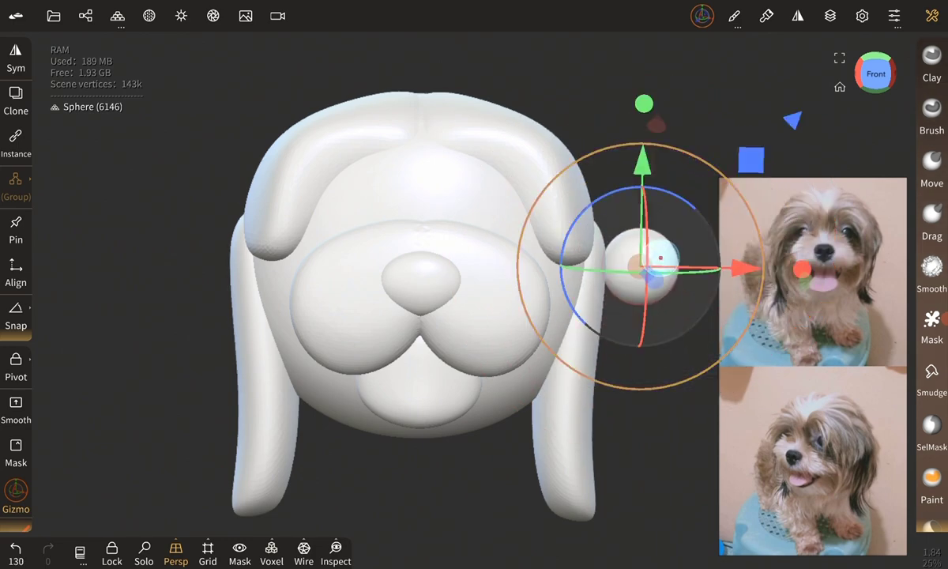
left_click_drag(654, 263, 628, 377)
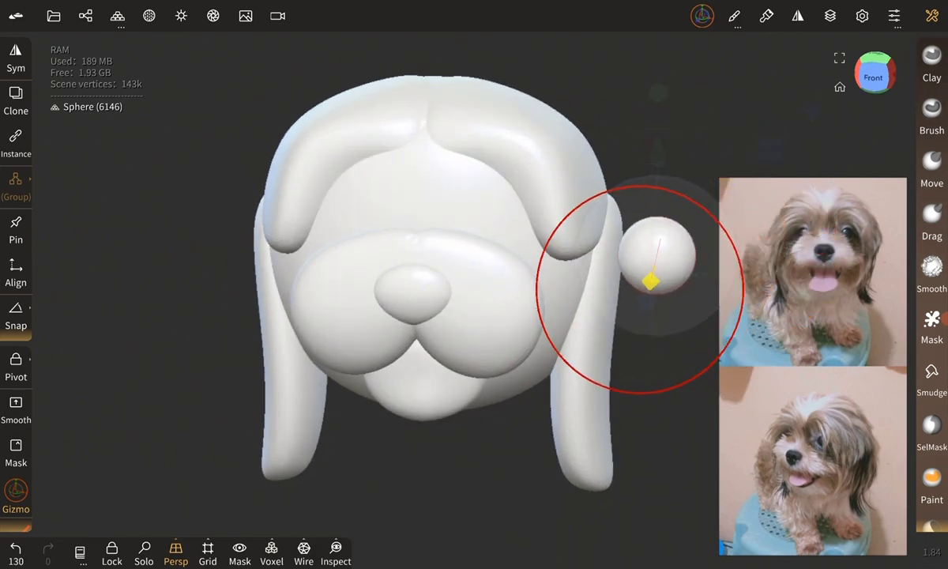
left_click_drag(635, 249, 636, 131)
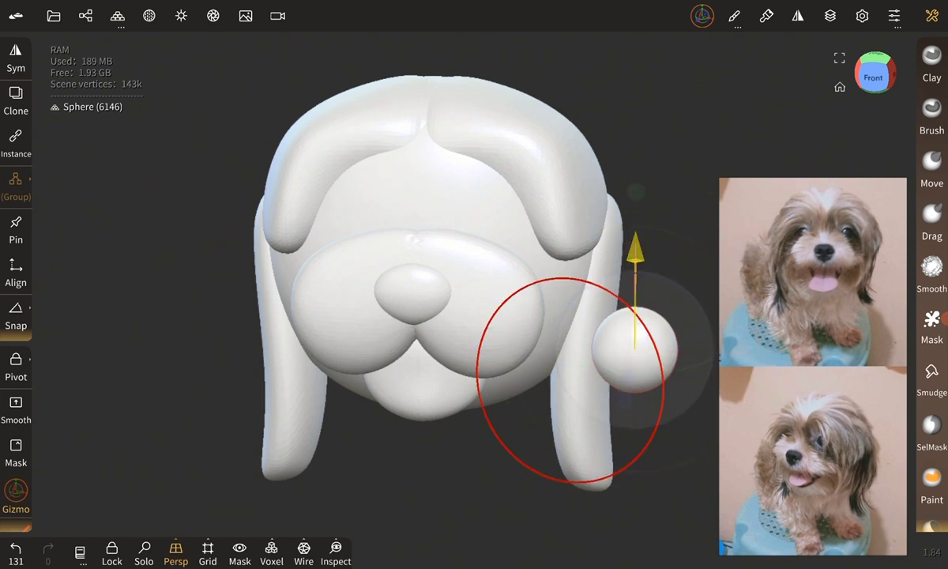
mouse_move(743, 224)
left_mouse_down()
mouse_move(567, 231)
mouse_move(575, 230)
left_mouse_up()
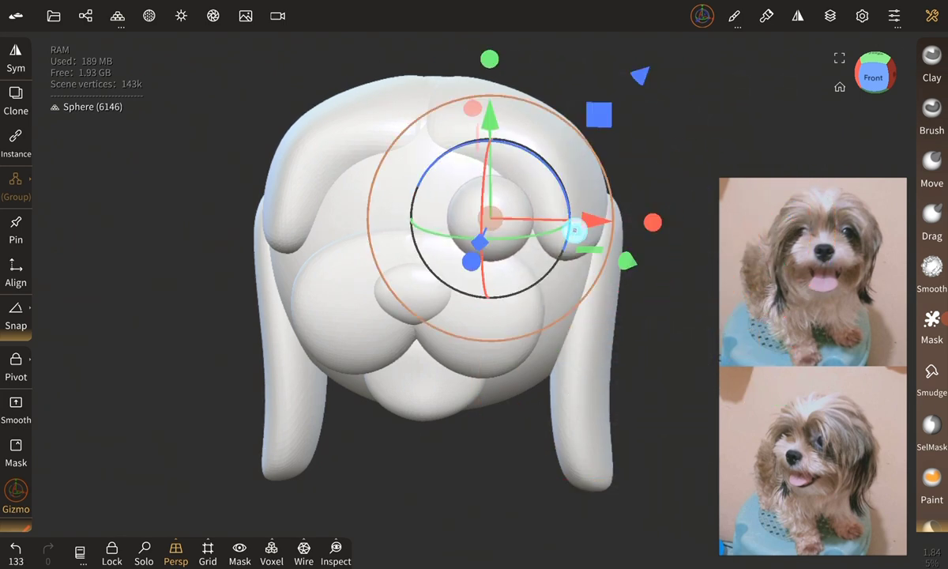
left_click_drag(711, 355, 683, 435)
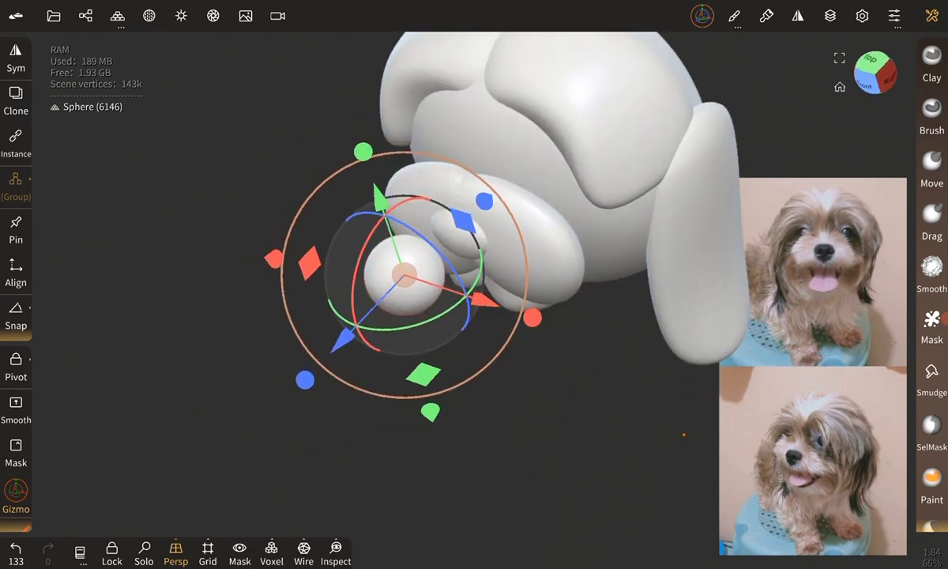
left_click_drag(342, 340, 482, 177)
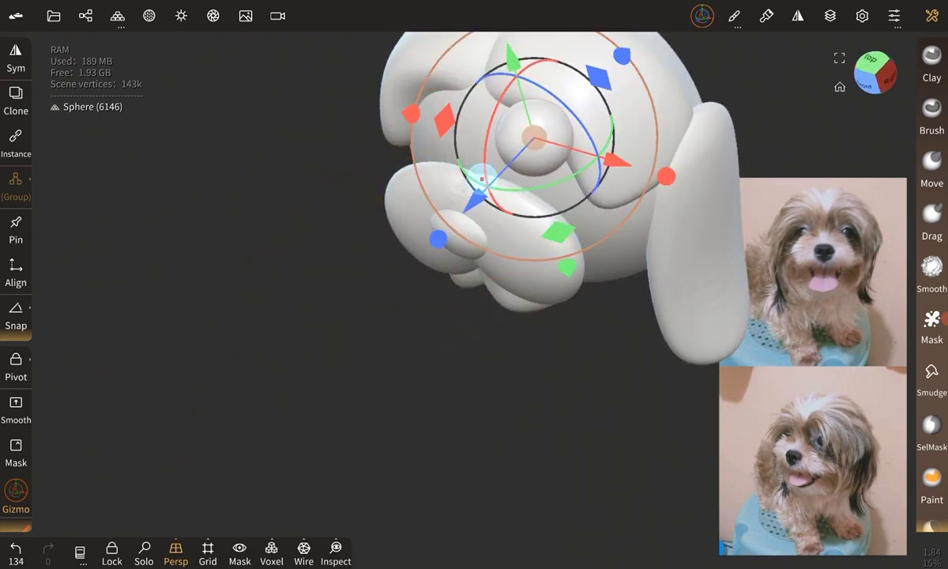
Position the mirrored eye spheres just above the muzzle, beneath the brow lobes.
left_click_drag(624, 427, 609, 312)
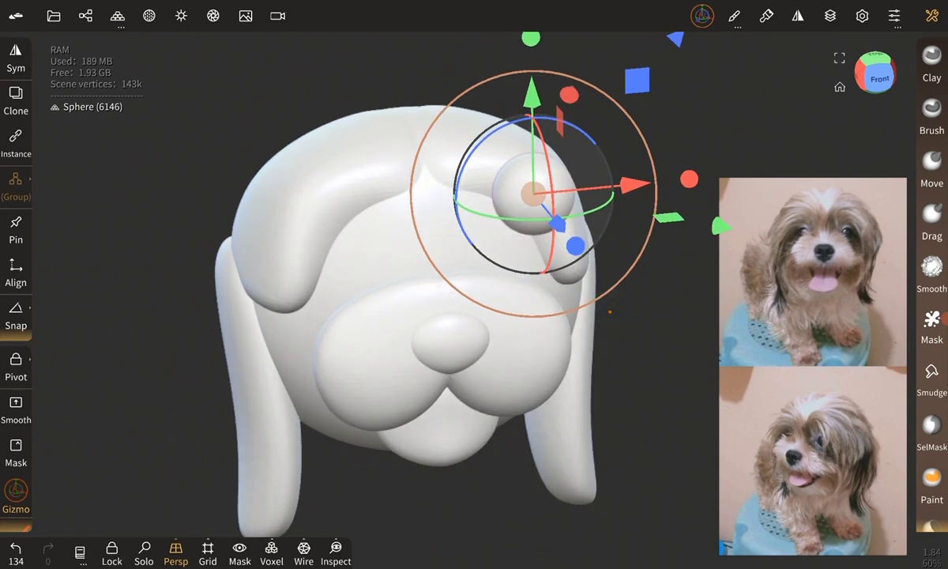
left_click_drag(628, 185, 582, 201)
left_click_drag(488, 98, 484, 158)
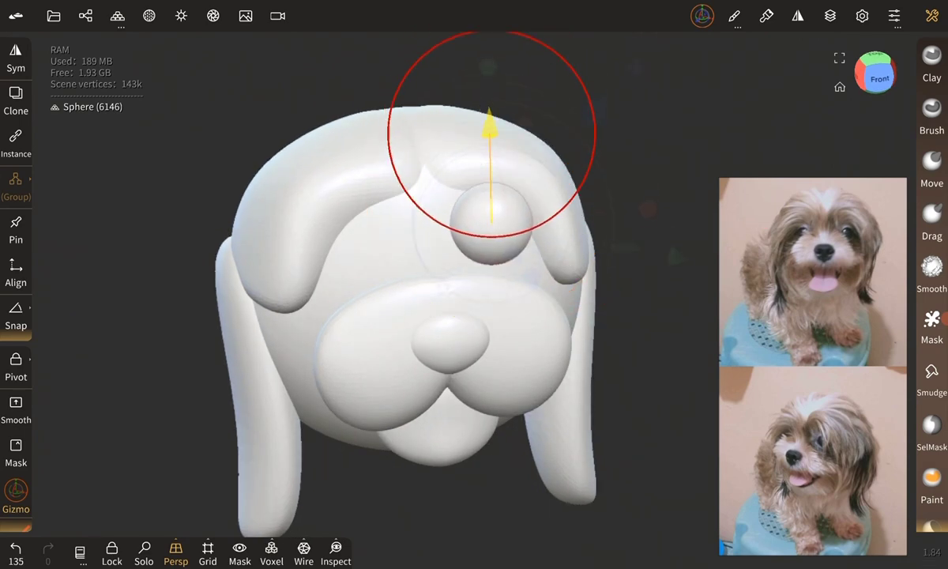
mouse_move(690, 404)
left_mouse_down()
mouse_move(626, 417)
mouse_move(650, 405)
left_mouse_up()
mouse_move(729, 383)
middle_mouse_down()
mouse_move(695, 383)
mouse_move(713, 385)
mouse_move(717, 402)
middle_mouse_up()
left_click_drag(567, 213, 602, 211)
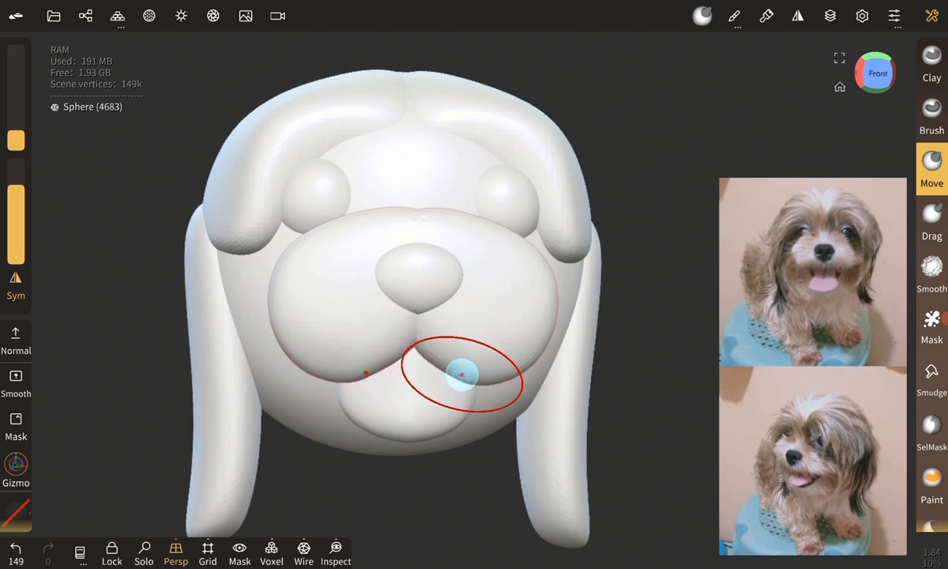
Voxel-remesh the head and eyes into one even 13.6k-vertex mesh and reframe the view.
left_click_drag(779, 426, 800, 427)
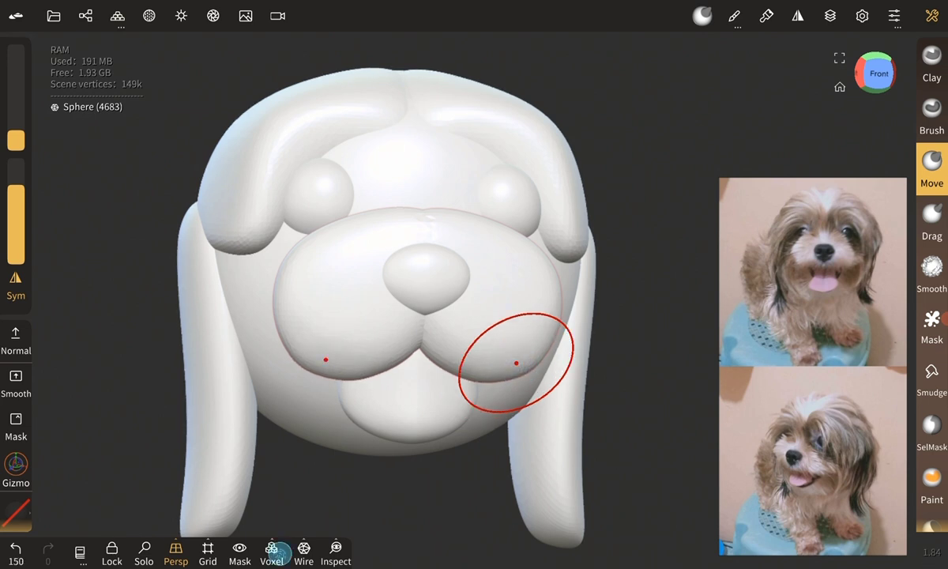
left_click(280, 551)
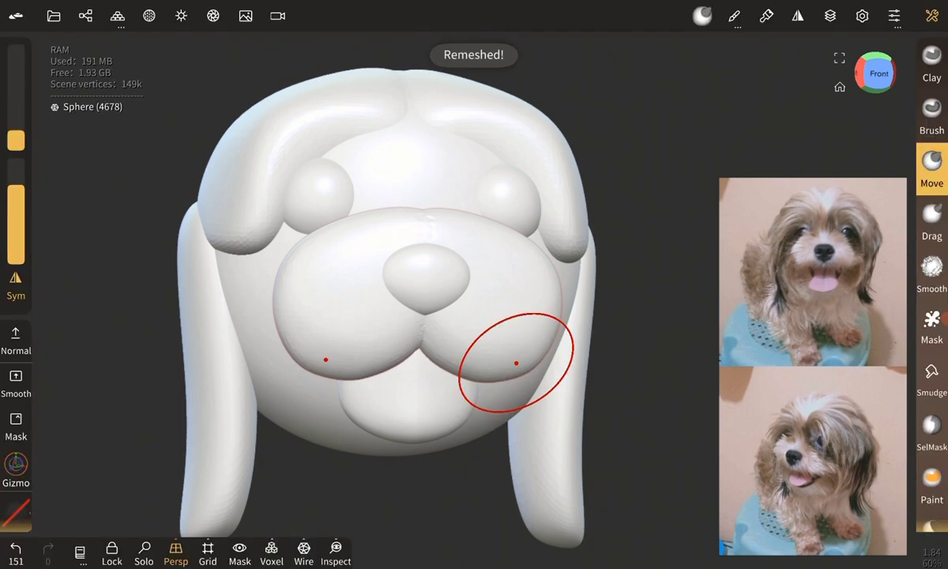
scroll(735, 312, "down", 2)
scroll(734, 312, "down", 1)
scroll(734, 312, "down", 1)
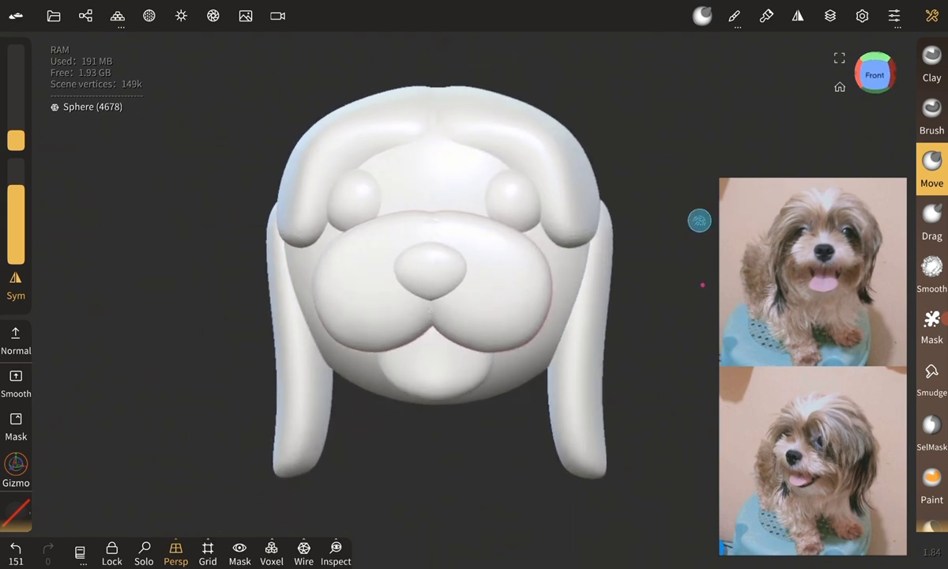
scroll(755, 312, "right", 2)
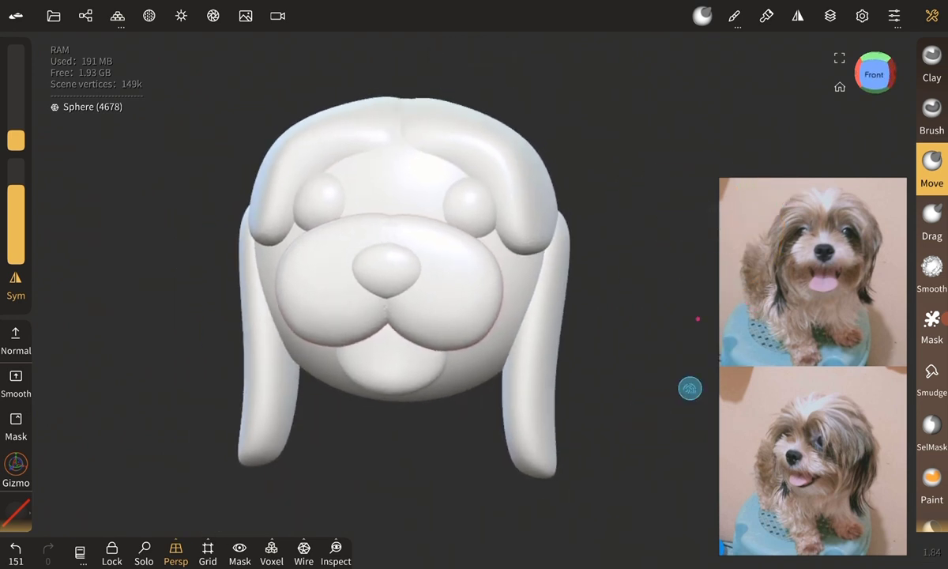
left_click_drag(690, 387, 715, 408)
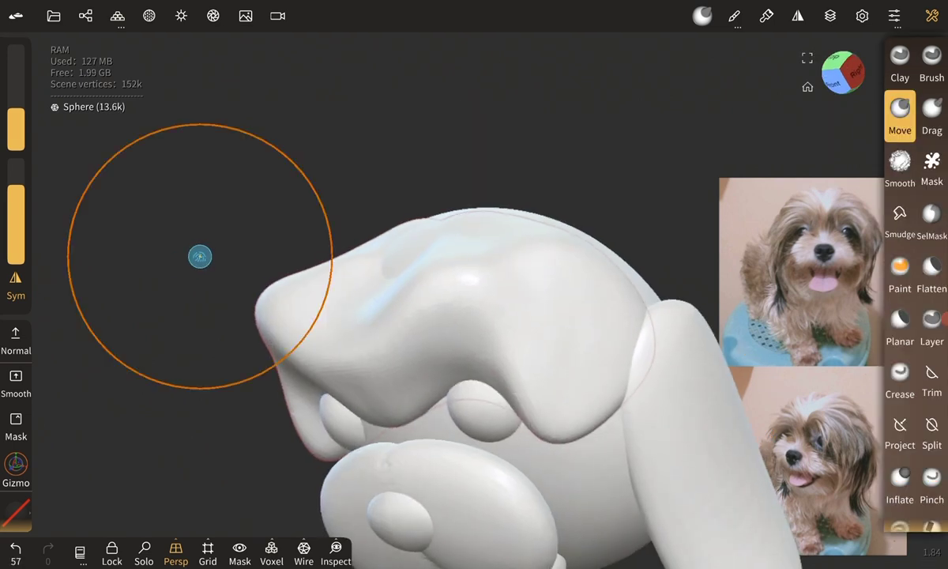
Pull the brow down with a smaller Move brush into a fringe dipping between the eyes.
mouse_move(535, 333)
left_mouse_down()
mouse_move(413, 349)
mouse_move(434, 392)
left_mouse_up()
mouse_move(106, 306)
left_mouse_down()
mouse_move(251, 247)
mouse_move(143, 307)
mouse_move(271, 260)
mouse_move(151, 234)
mouse_move(146, 168)
left_mouse_up()
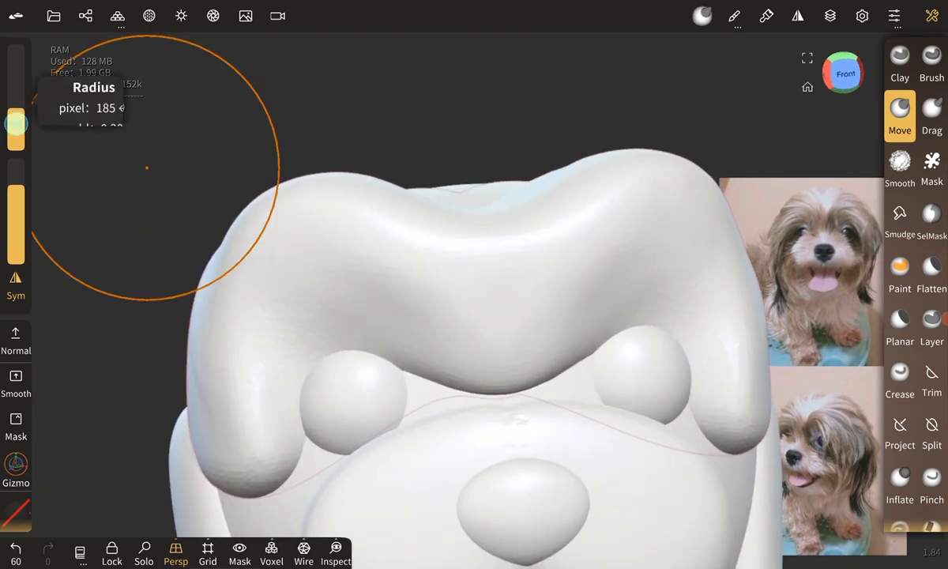
left_click_drag(16, 122, 15, 136)
mouse_move(537, 347)
left_mouse_down()
mouse_move(542, 382)
mouse_move(550, 381)
mouse_move(600, 325)
mouse_move(562, 317)
left_mouse_up()
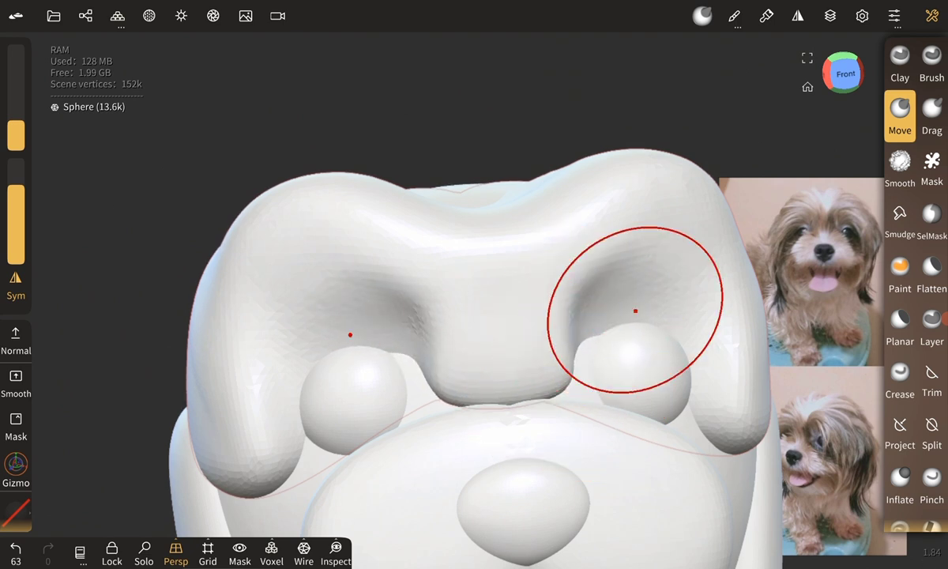
left_click_drag(635, 310, 540, 389)
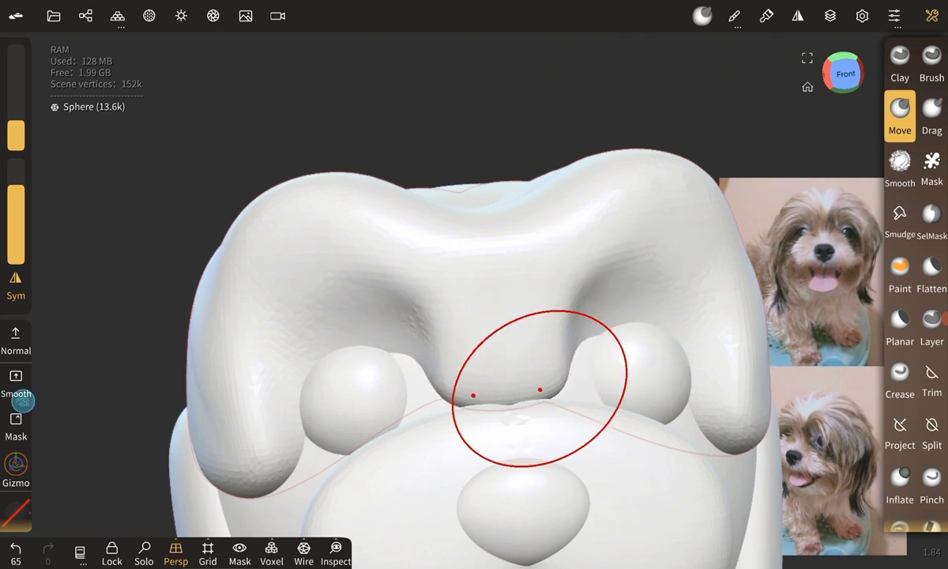
Smooth the reshaped fringe, leaving the mesh at 12.2k vertices.
left_click(16, 387)
mouse_move(582, 327)
left_mouse_down()
mouse_move(571, 364)
mouse_move(527, 271)
mouse_move(636, 190)
left_mouse_up()
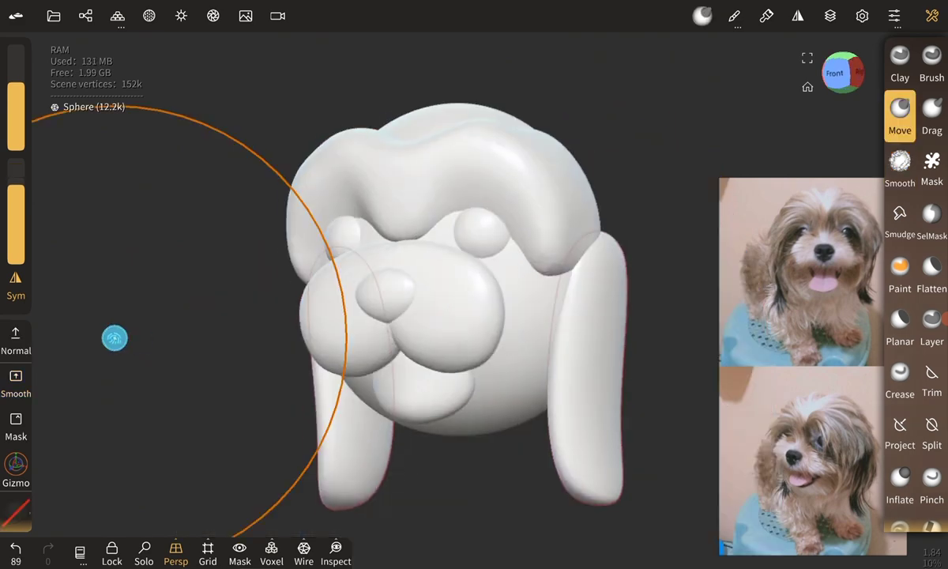
mouse_move(115, 336)
left_mouse_down()
mouse_move(93, 336)
mouse_move(99, 328)
left_mouse_up()
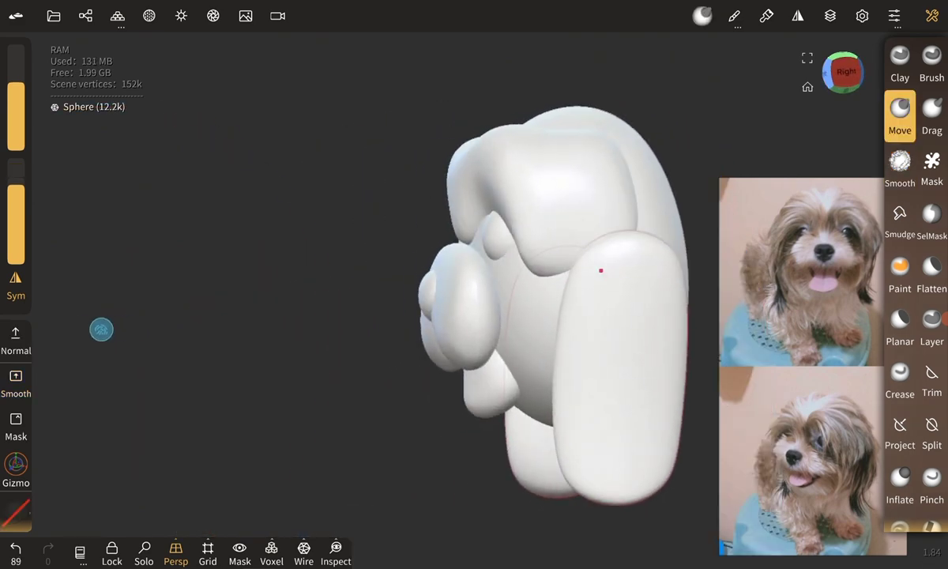
Refine the head's side profile, pulling the upper head down and pushing the lobe edge out.
mouse_move(651, 213)
left_mouse_down()
mouse_move(648, 254)
mouse_move(645, 193)
left_mouse_up()
mouse_move(661, 292)
left_mouse_down()
mouse_move(679, 255)
mouse_move(630, 211)
left_mouse_up()
mouse_move(316, 473)
left_mouse_down()
mouse_move(265, 431)
mouse_move(203, 353)
mouse_move(589, 287)
mouse_move(571, 435)
mouse_move(545, 430)
mouse_move(508, 227)
left_mouse_up()
scroll(490, 300, "up", 2)
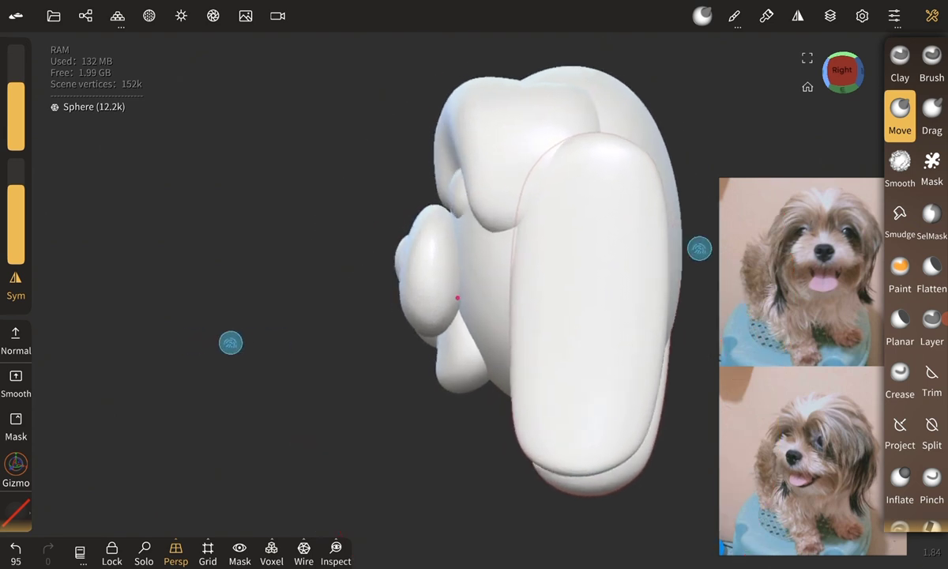
mouse_move(527, 283)
left_mouse_down()
mouse_move(498, 284)
mouse_move(662, 330)
mouse_move(643, 260)
left_mouse_up()
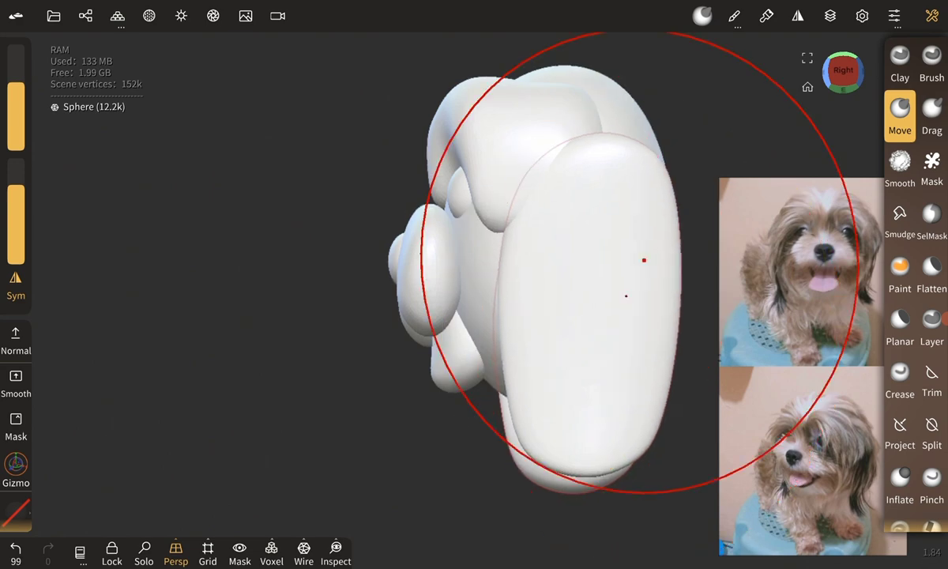
From the front view, round out the muzzle cheeks more fully around the nose.
mouse_move(595, 448)
middle_mouse_down()
mouse_move(532, 403)
mouse_move(664, 307)
mouse_move(658, 328)
middle_mouse_up()
scroll(395, 316, "up", 2)
scroll(169, 290, "up", 2)
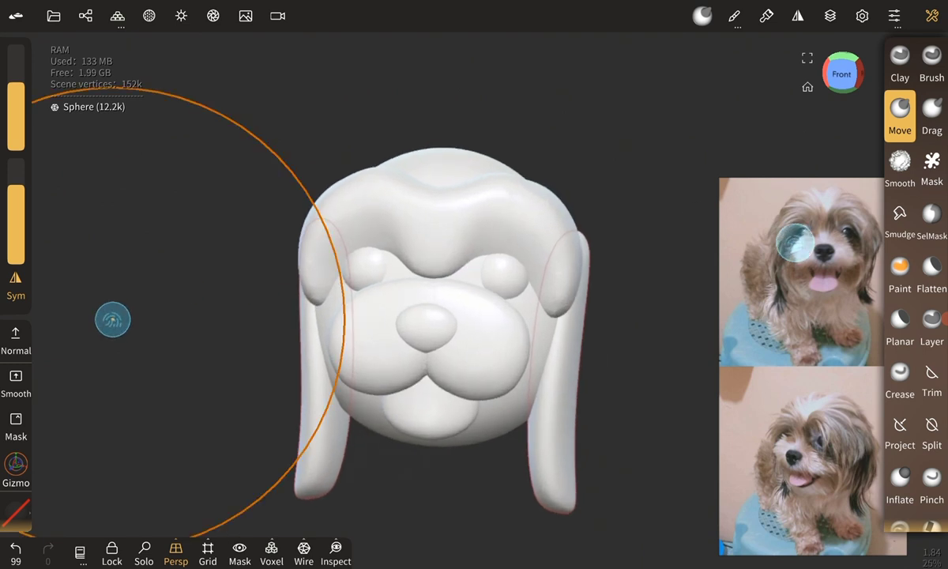
scroll(434, 260, "up", 2)
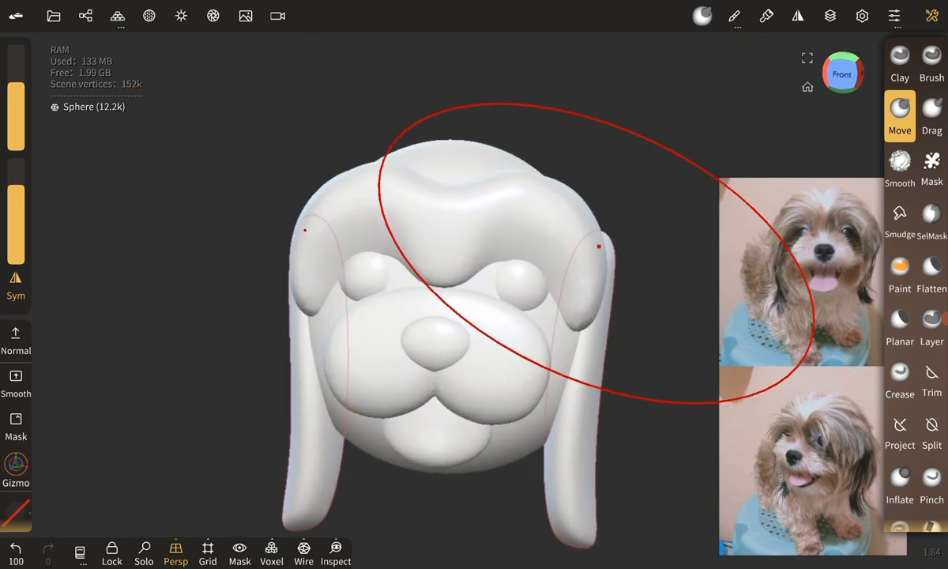
scroll(444, 319, "down", 2)
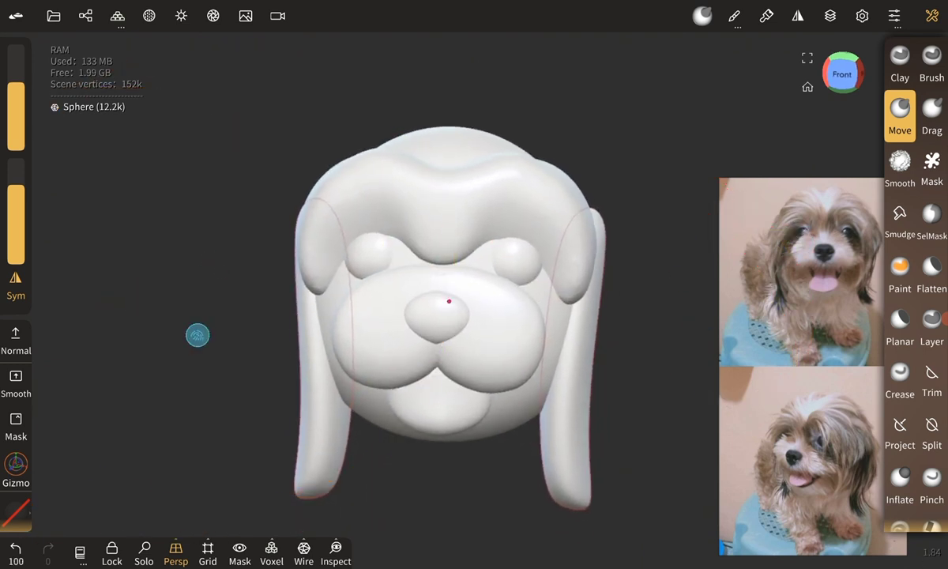
scroll(198, 335, "up", 3)
mouse_move(533, 387)
left_mouse_down()
mouse_move(573, 353)
mouse_move(531, 362)
mouse_move(617, 322)
mouse_move(642, 341)
left_mouse_up()
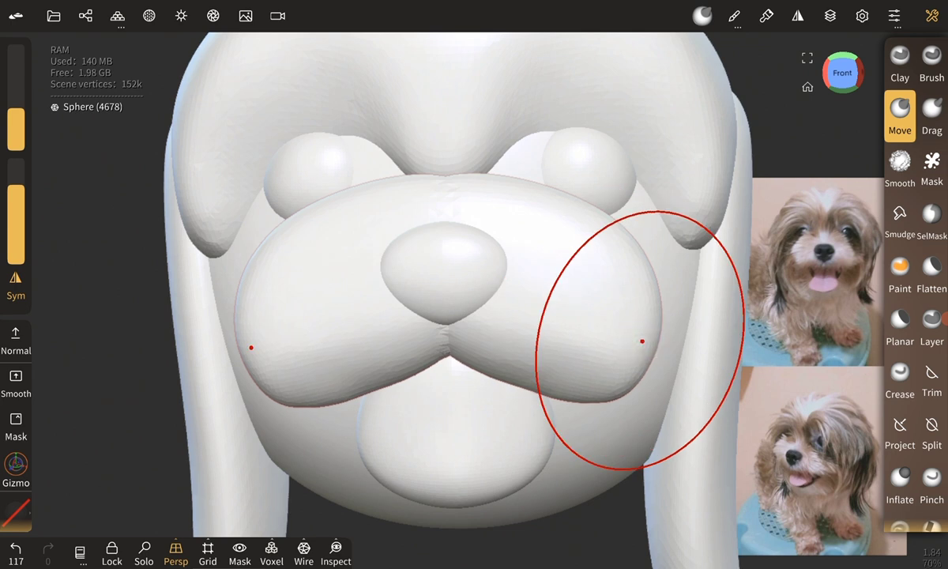
Enlarge both muzzle cheeks evenly and reshape the cheek lobe from the side.
mouse_move(158, 394)
left_mouse_down()
mouse_move(140, 397)
mouse_move(124, 357)
mouse_move(140, 361)
left_mouse_up()
left_click_drag(527, 363, 528, 364)
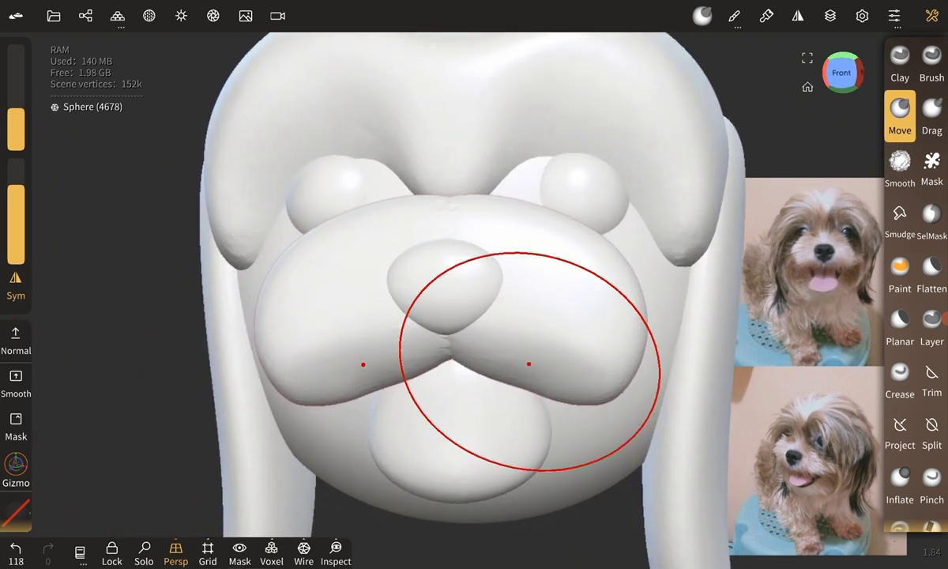
left_click_drag(261, 379, 197, 376)
mouse_move(553, 336)
left_mouse_down()
mouse_move(560, 327)
mouse_move(553, 299)
mouse_move(571, 338)
left_mouse_up()
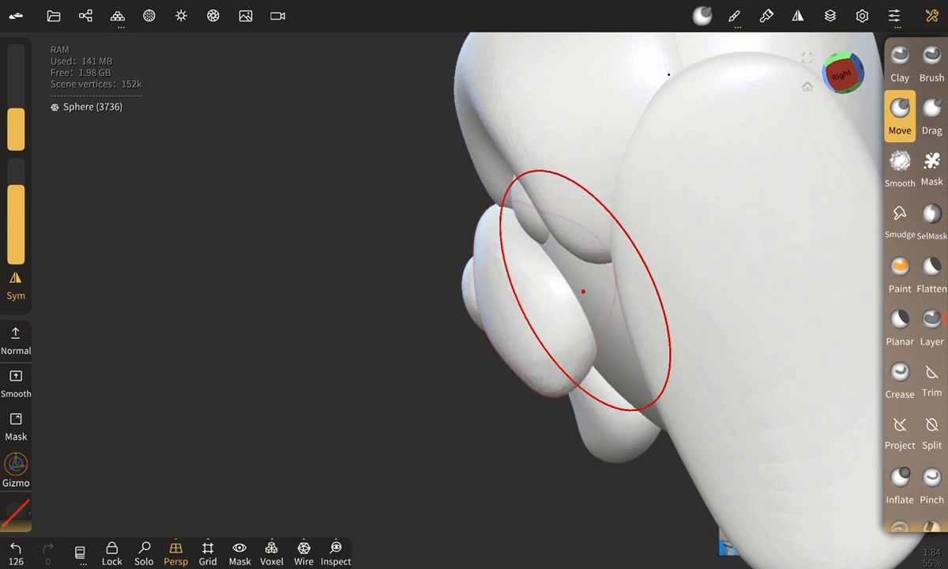
left_click_drag(558, 273, 550, 277)
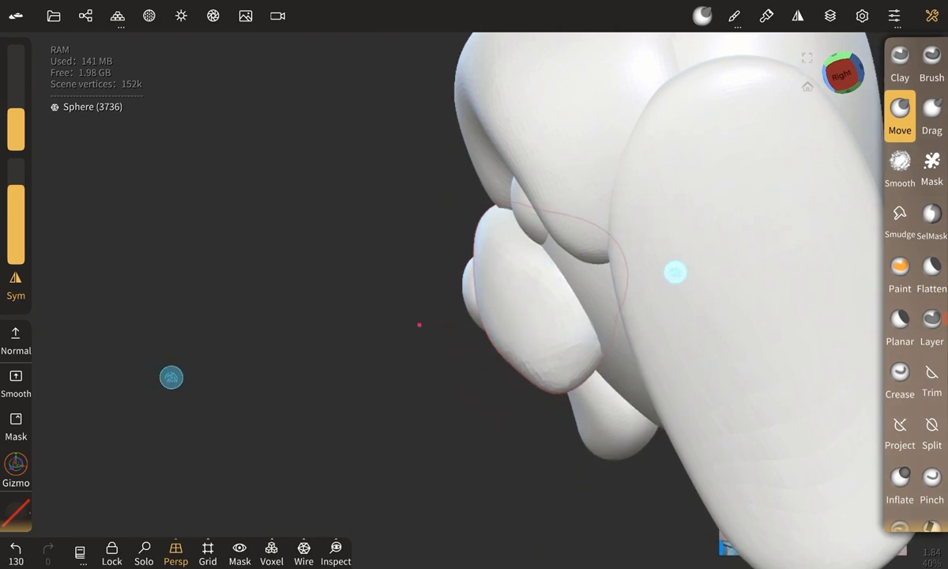
mouse_move(171, 377)
middle_mouse_down()
mouse_move(253, 319)
mouse_move(169, 258)
middle_mouse_up()
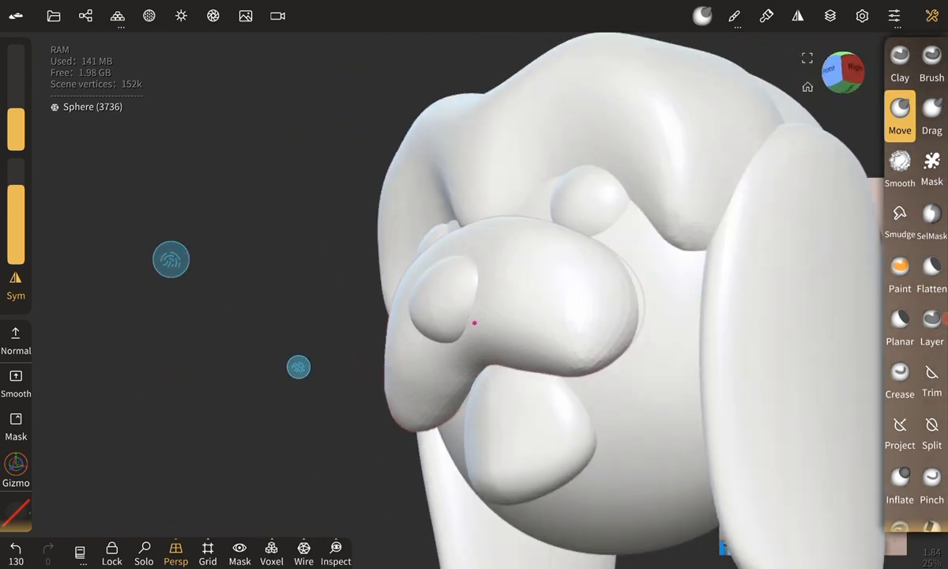
Smooth the lower jaw surface.
left_click(900, 166)
left_click_drag(505, 379, 529, 370)
middle_click_drag(169, 258, 118, 330)
Pull the lower lip lobe further down with the Move brush and reshape its front edge.
left_click(900, 111)
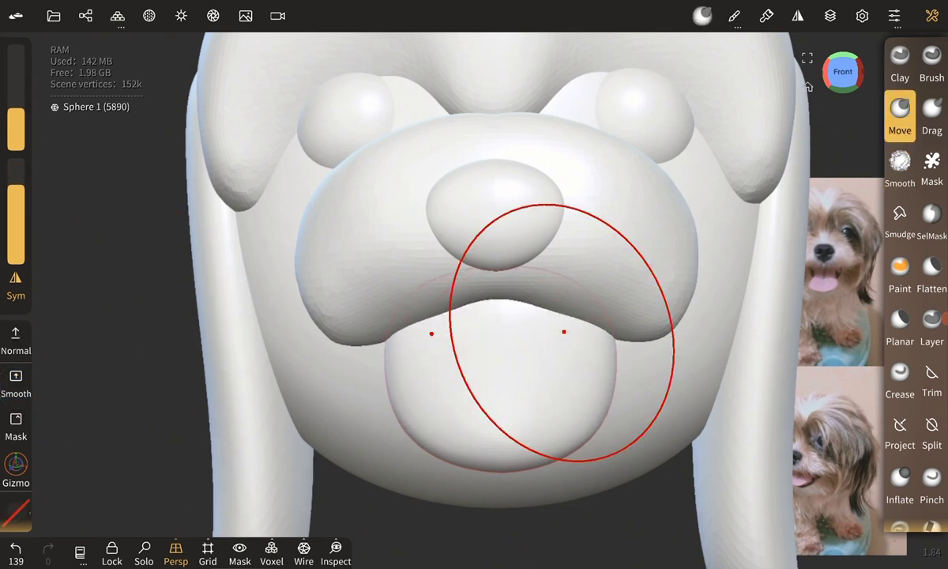
mouse_move(582, 337)
left_mouse_down()
mouse_move(596, 332)
mouse_move(581, 434)
left_mouse_up()
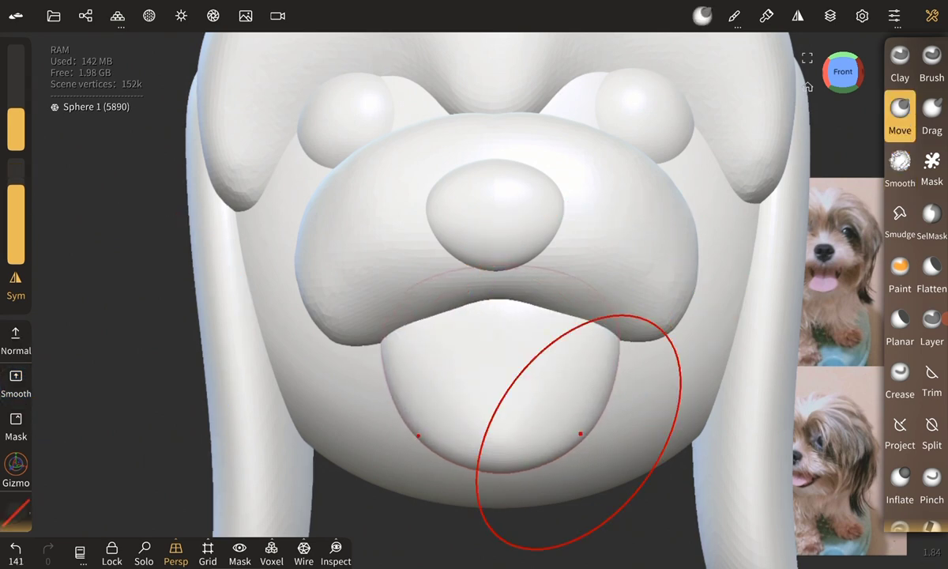
scroll(458, 316, "down", 5)
scroll(458, 329, "up", 3)
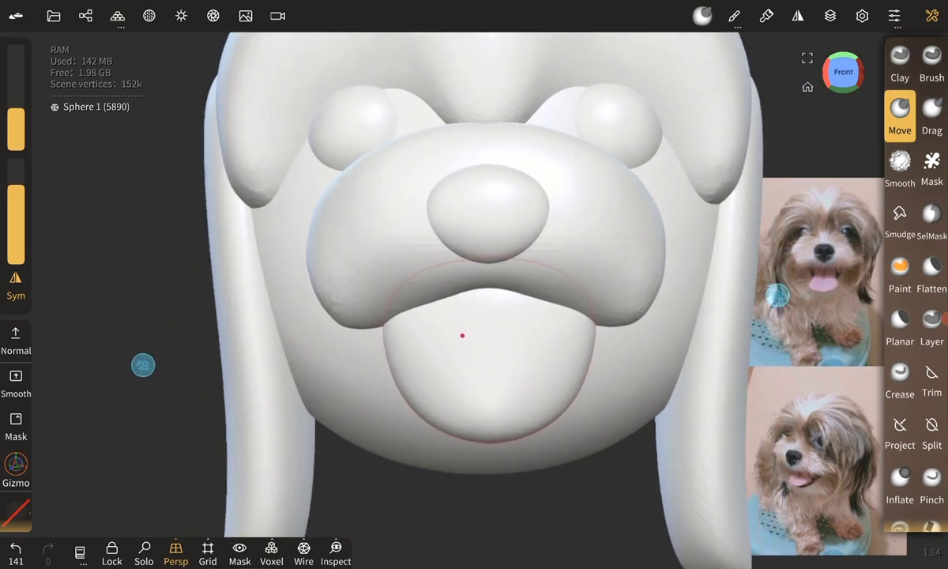
left_click(561, 324)
middle_click_drag(560, 324, 485, 325)
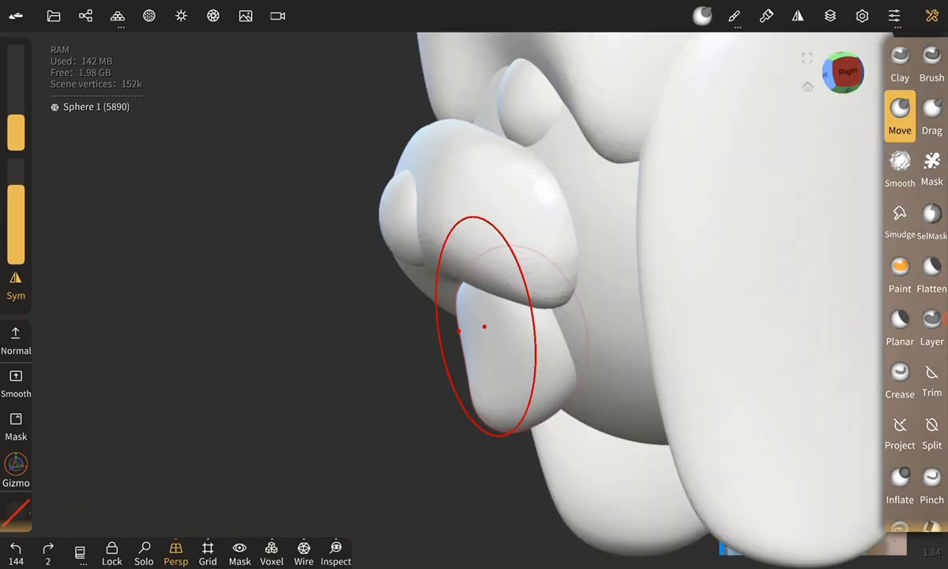
mouse_move(474, 321)
left_mouse_down()
mouse_move(489, 362)
mouse_move(474, 364)
left_mouse_up()
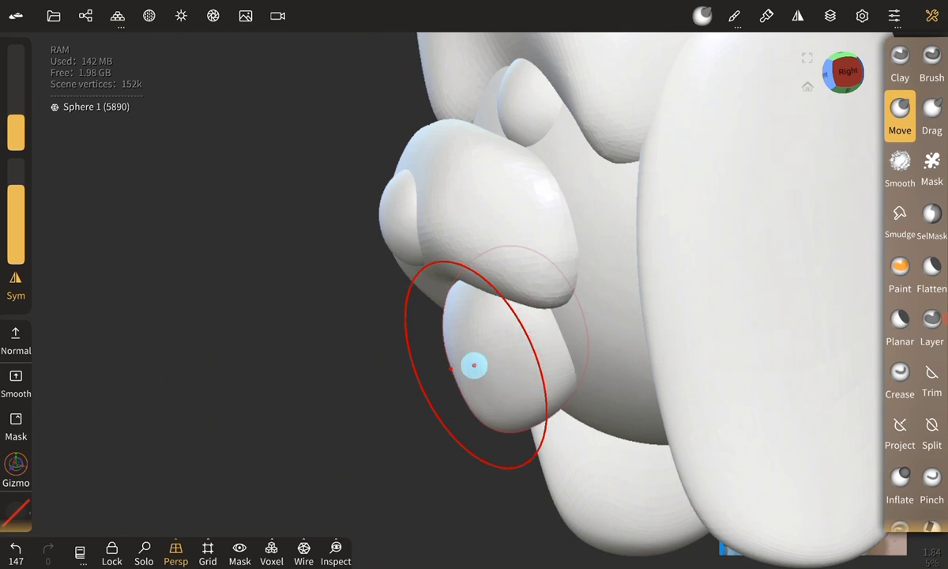
mouse_move(507, 424)
left_mouse_down()
mouse_move(513, 415)
mouse_move(596, 402)
mouse_move(545, 341)
mouse_move(455, 402)
mouse_move(631, 230)
mouse_move(563, 299)
mouse_move(504, 389)
mouse_move(609, 267)
left_mouse_up()
Smooth the lower lip surface.
scroll(395, 316, "down", 5)
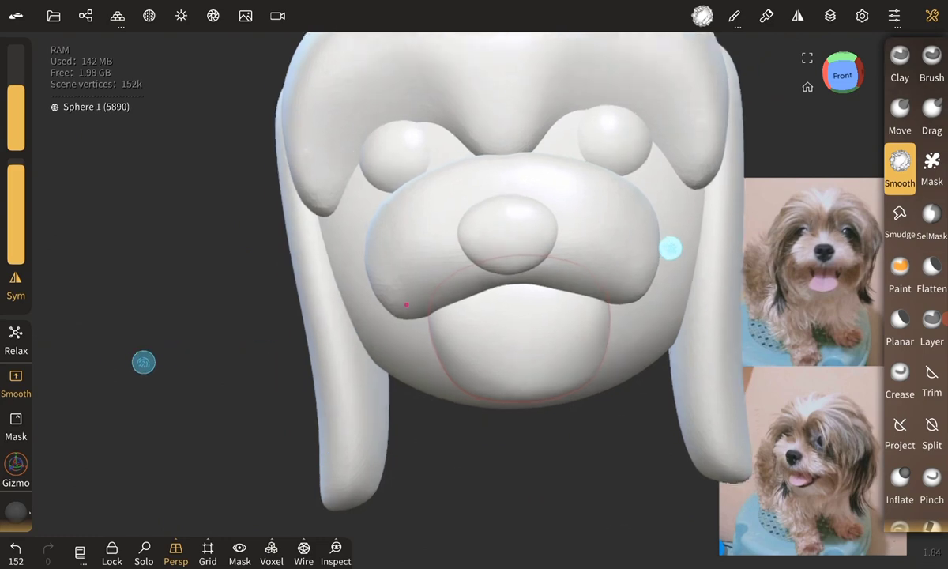
scroll(372, 300, "up", 5)
scroll(379, 300, "down", 3)
scroll(418, 292, "up", 3)
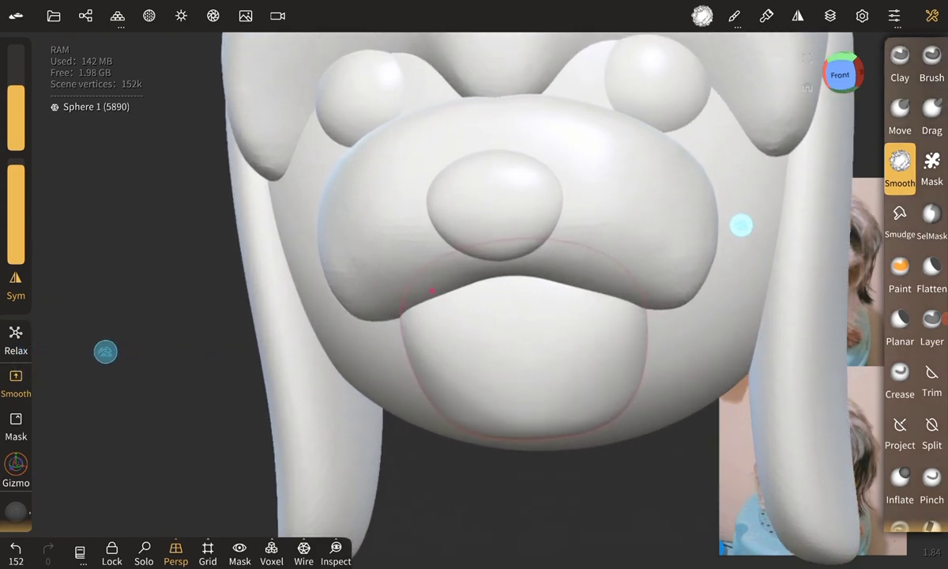
scroll(395, 316, "up", 2)
mouse_move(487, 381)
left_mouse_down()
mouse_move(557, 379)
mouse_move(452, 365)
left_mouse_up()
Use Inflate in Sub mode at radius 50 to start hollowing the middle of the lower lip.
left_click(900, 480)
left_click(15, 339)
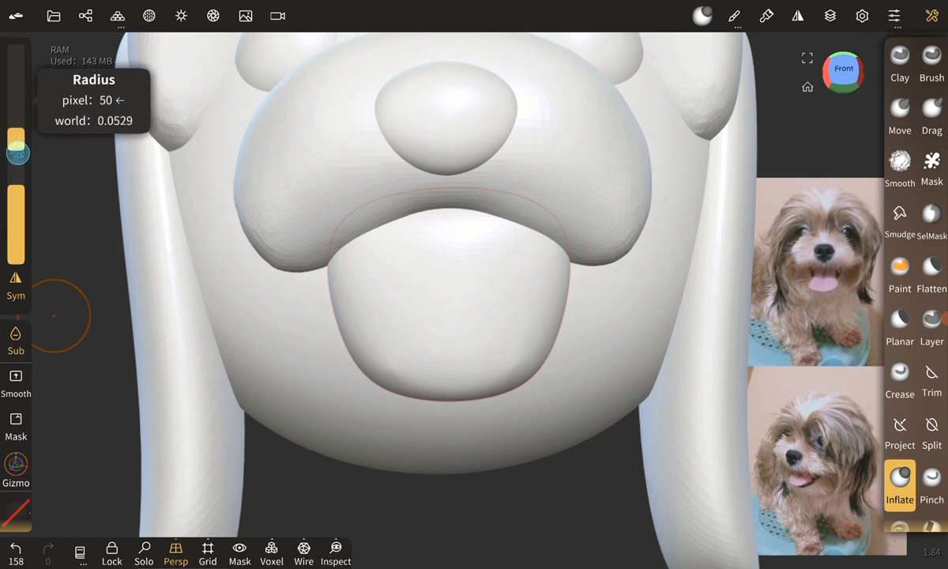
left_click_drag(16, 152, 16, 149)
left_click_drag(464, 271, 425, 249)
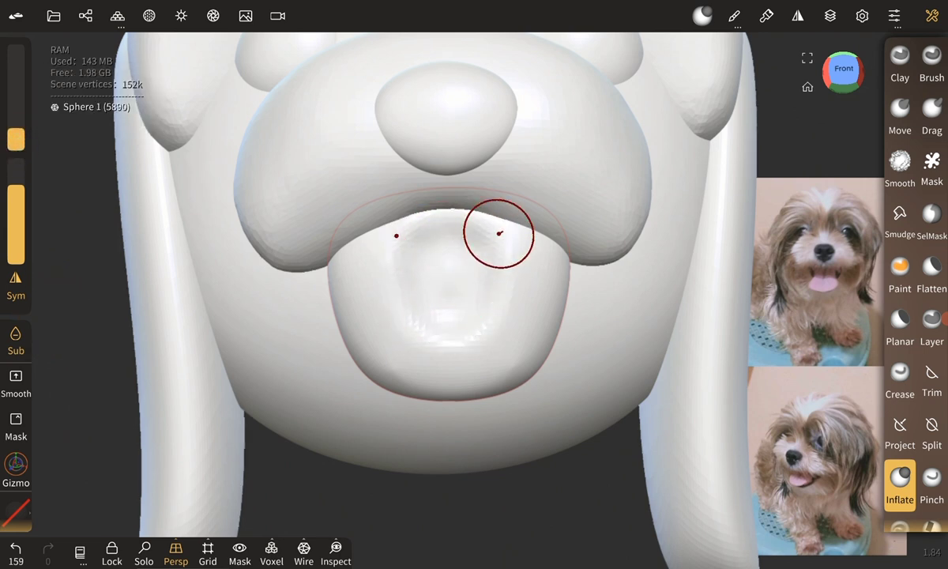
mouse_move(499, 234)
left_mouse_down()
mouse_move(508, 227)
mouse_move(484, 224)
left_mouse_up()
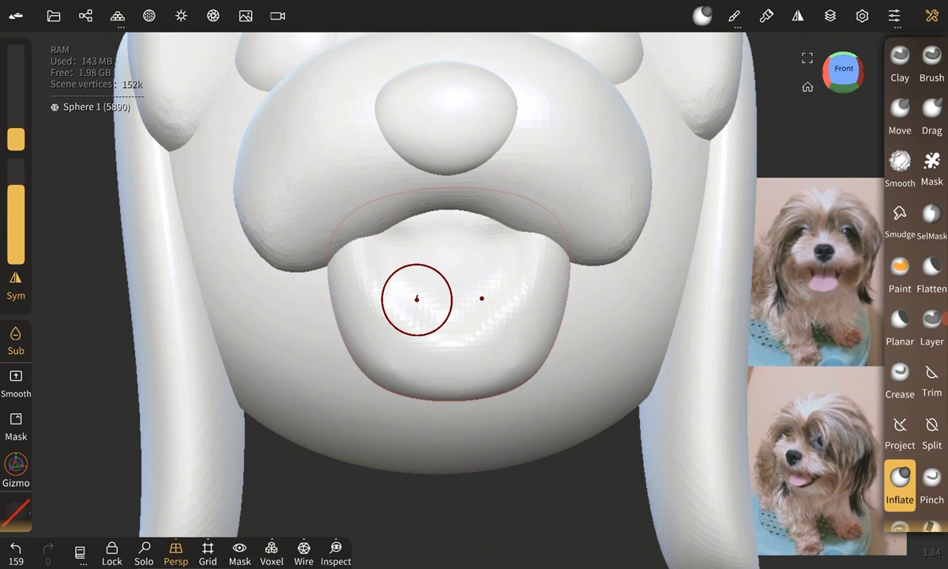
left_click_drag(494, 285, 476, 200)
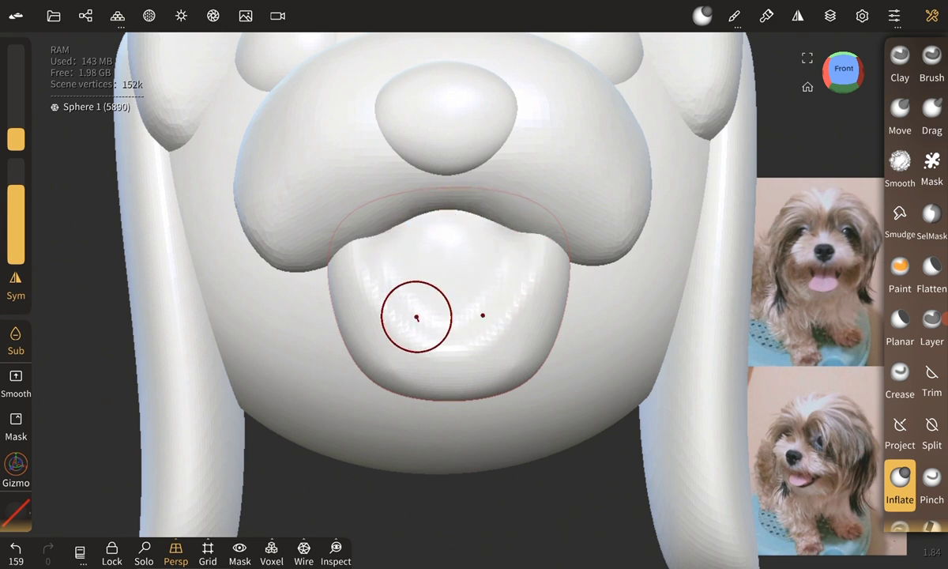
left_click_drag(525, 296, 385, 249)
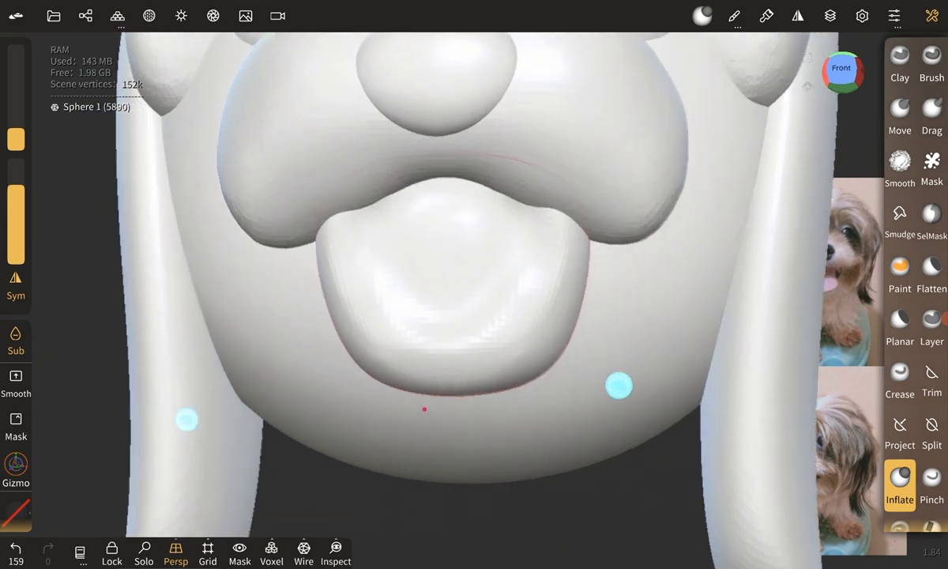
Deepen the lip hollow with a resized brush and shape its raised inner rim.
mouse_move(617, 383)
left_mouse_down()
mouse_move(95, 416)
mouse_move(169, 398)
left_mouse_up()
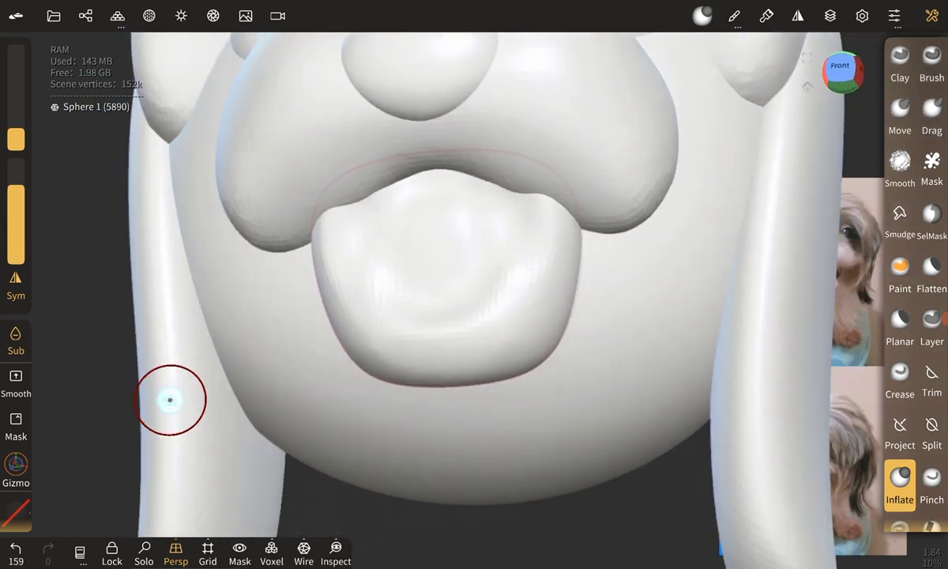
left_click(21, 116)
mouse_move(395, 211)
left_mouse_down()
mouse_move(452, 213)
mouse_move(402, 212)
mouse_move(433, 218)
mouse_move(457, 273)
mouse_move(495, 222)
left_mouse_up()
left_click_drag(150, 363, 177, 353)
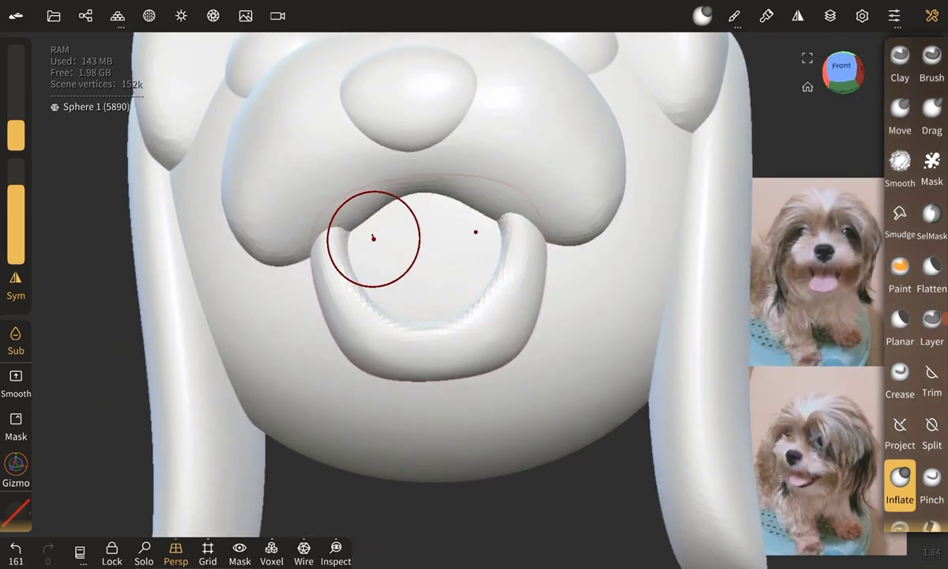
left_click_drag(373, 239, 443, 304)
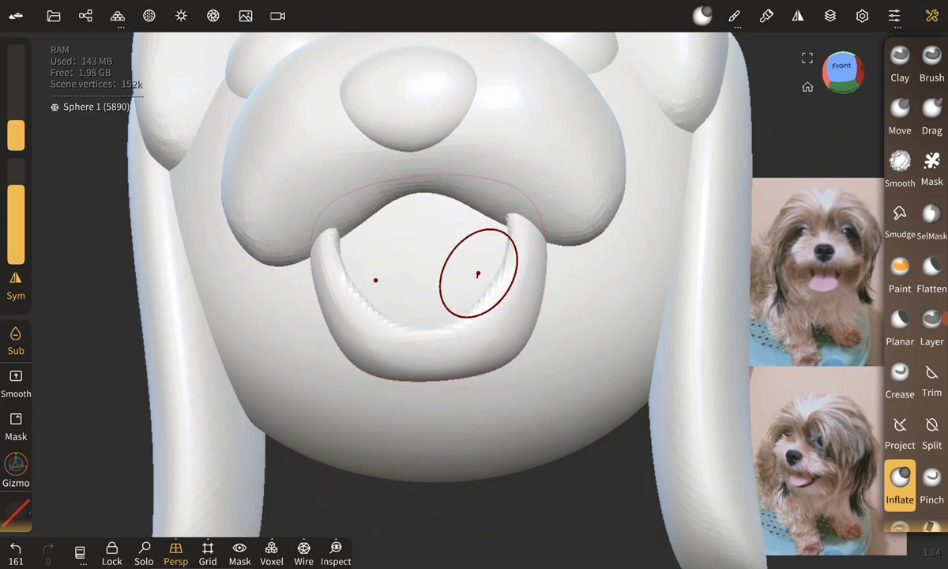
left_click_drag(383, 239, 438, 297)
Move the new tongue sphere forward and lower it beneath the muzzle.
left_click_drag(158, 355, 275, 402)
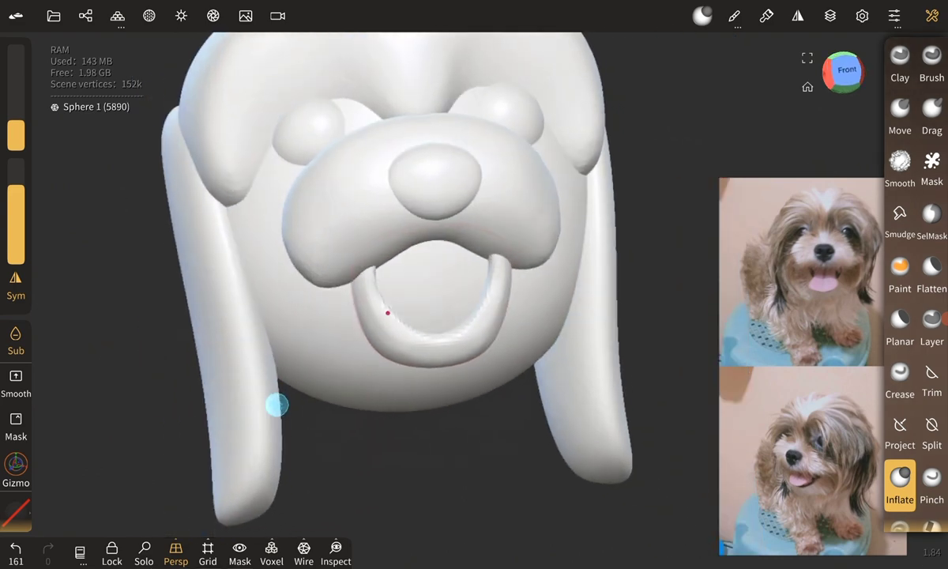
mouse_move(410, 235)
left_mouse_down()
mouse_move(424, 247)
mouse_move(563, 276)
mouse_move(515, 259)
left_mouse_up()
mouse_move(483, 150)
left_mouse_down()
mouse_move(478, 222)
mouse_move(488, 244)
left_mouse_up()
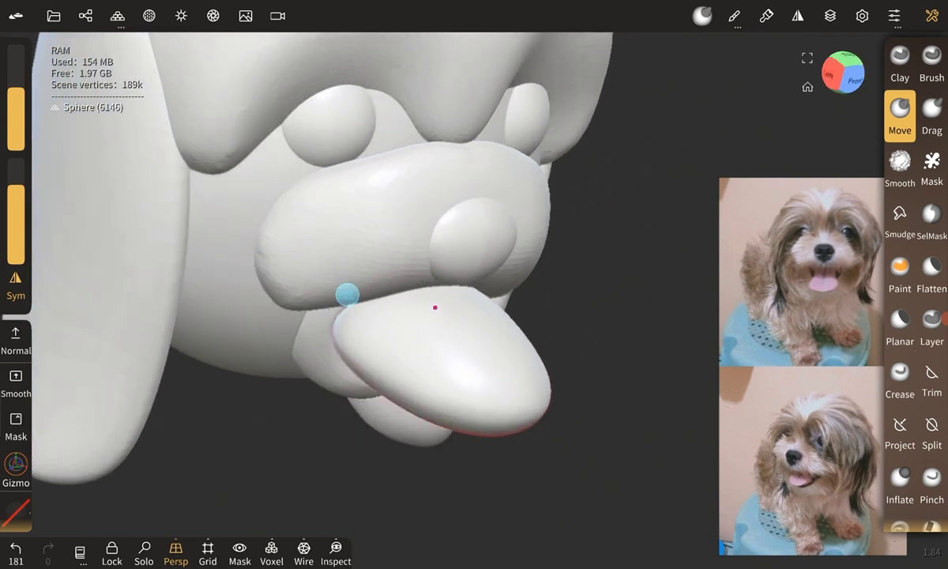
With the Gizmo, rotate and tuck the tongue sphere into the mouth hollow, undoing one bad rotation.
mouse_move(347, 295)
middle_mouse_down()
mouse_move(163, 347)
mouse_move(269, 333)
mouse_move(210, 345)
mouse_move(245, 346)
middle_mouse_up()
left_click(15, 465)
mouse_move(584, 218)
left_mouse_down()
mouse_move(582, 275)
mouse_move(559, 292)
left_mouse_up()
key("ctrl+z")
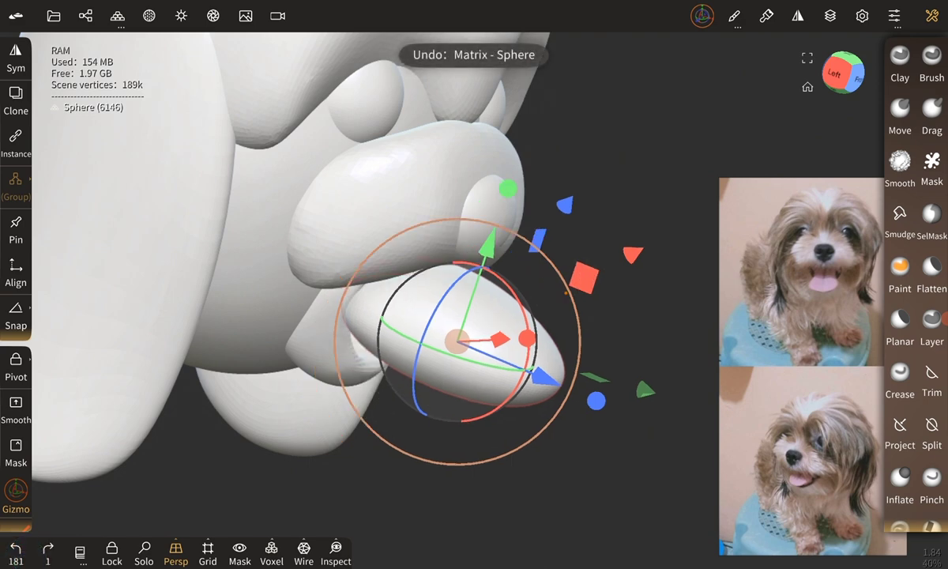
mouse_move(246, 345)
middle_mouse_down()
mouse_move(233, 458)
mouse_move(174, 459)
middle_mouse_up()
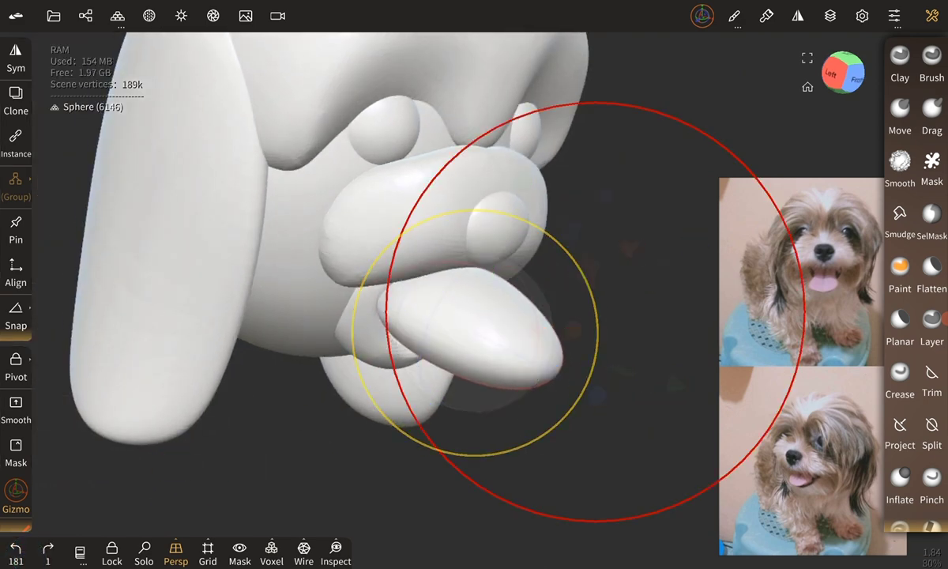
mouse_move(259, 406)
left_mouse_down()
mouse_move(9, 384)
mouse_move(122, 389)
mouse_move(123, 362)
mouse_move(169, 393)
mouse_move(262, 414)
mouse_move(277, 391)
left_mouse_up()
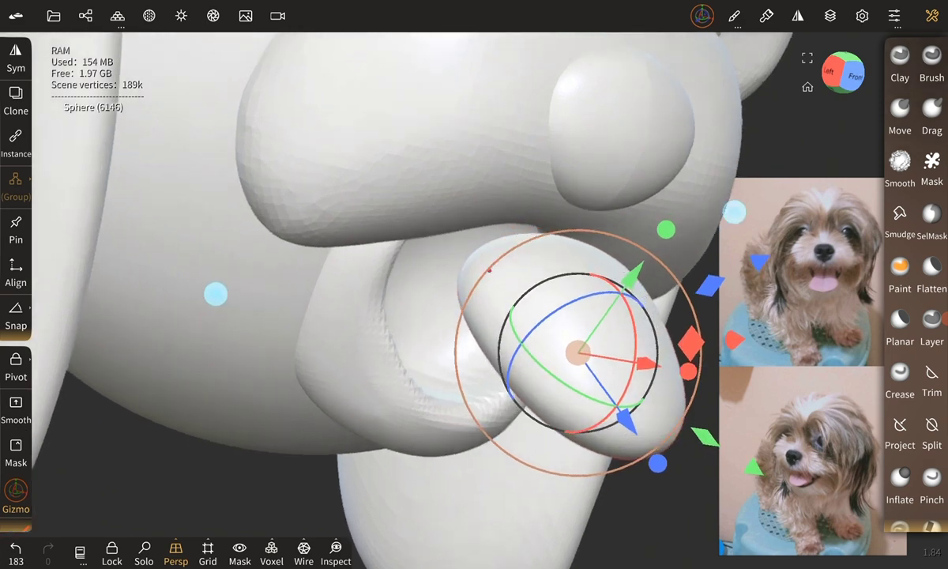
left_click_drag(216, 292, 156, 281)
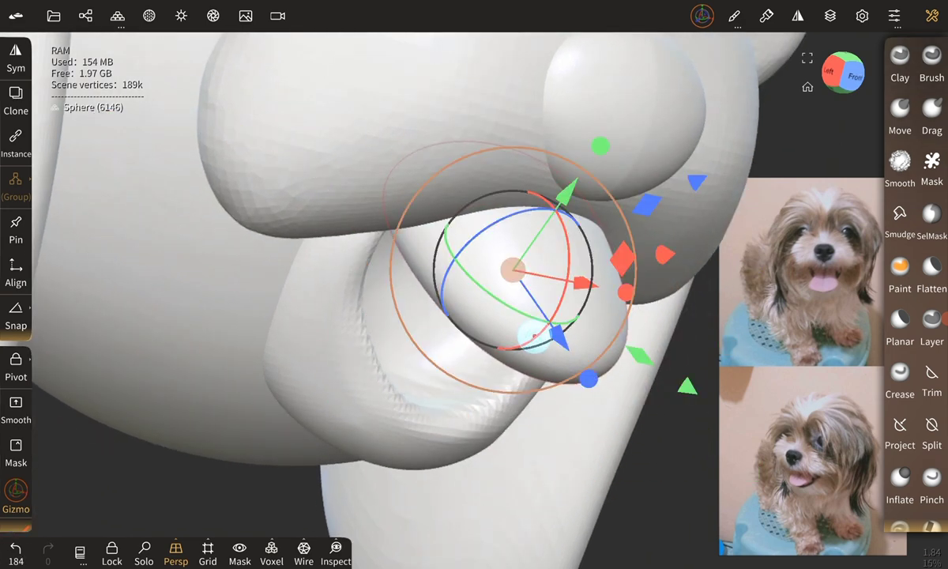
left_click_drag(518, 250, 571, 187)
left_click_drag(473, 339, 518, 264)
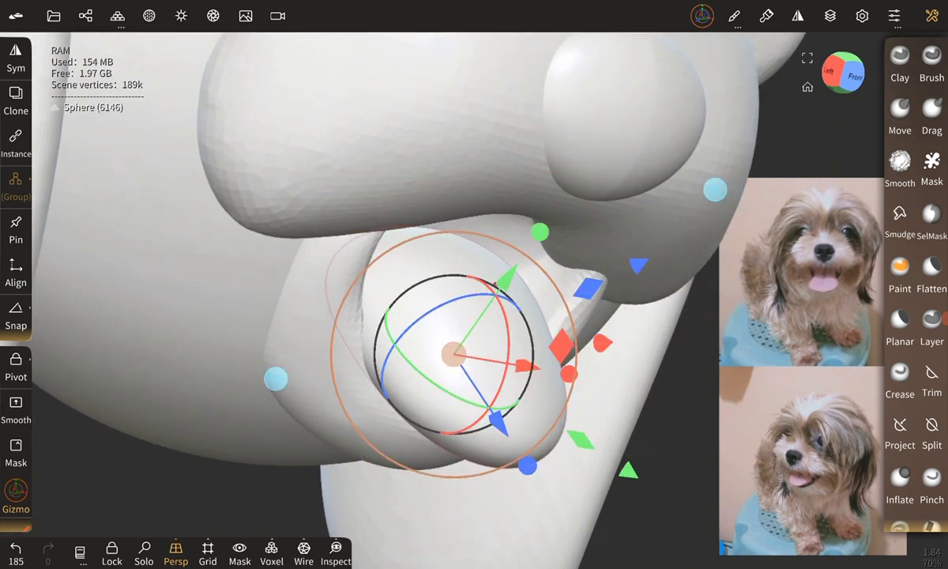
mouse_move(276, 378)
left_mouse_down()
mouse_move(46, 393)
mouse_move(174, 339)
mouse_move(149, 275)
mouse_move(261, 327)
mouse_move(248, 341)
mouse_move(273, 349)
mouse_move(213, 368)
mouse_move(246, 429)
mouse_move(146, 330)
mouse_move(137, 290)
mouse_move(163, 313)
mouse_move(107, 288)
left_mouse_up()
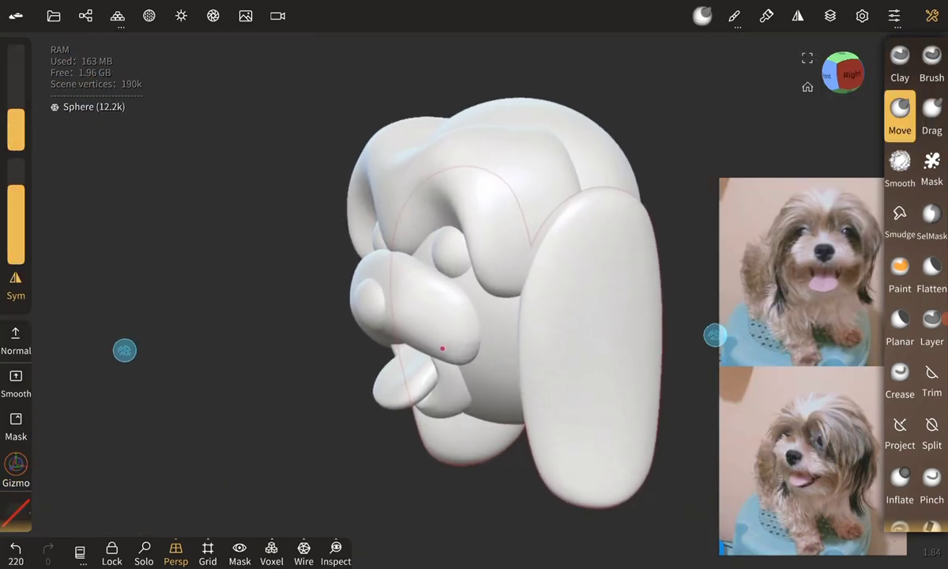
Pull the right ear's lower end outward and widen it with the Move brush.
left_click_drag(122, 349, 73, 341)
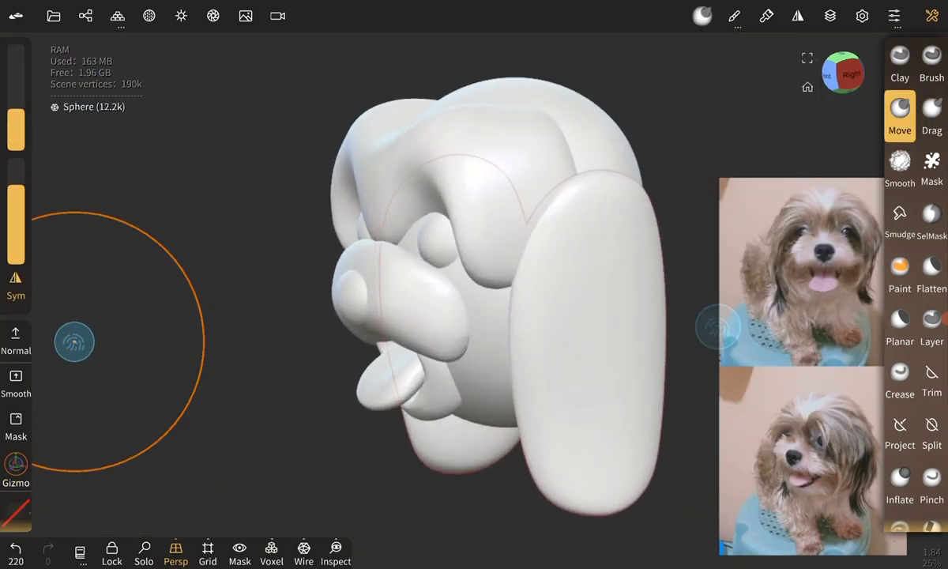
left_click_drag(649, 409, 653, 417)
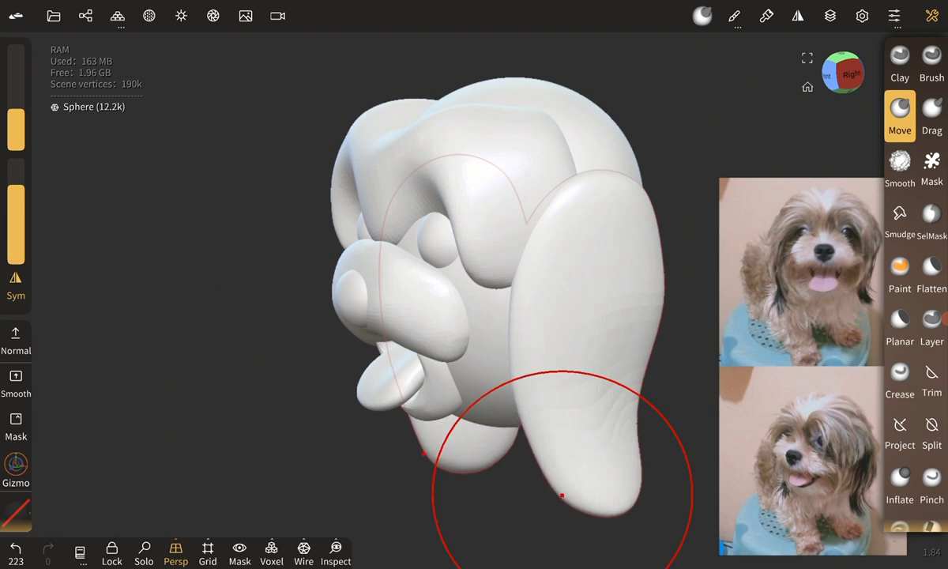
mouse_move(181, 371)
left_mouse_down()
mouse_move(155, 364)
mouse_move(194, 372)
mouse_move(151, 363)
left_mouse_up()
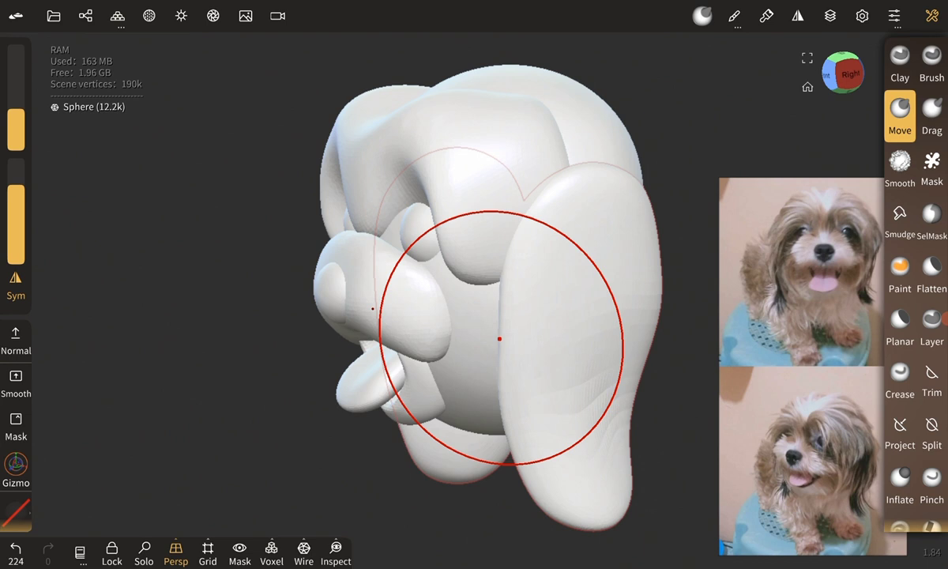
left_click_drag(513, 407, 521, 410)
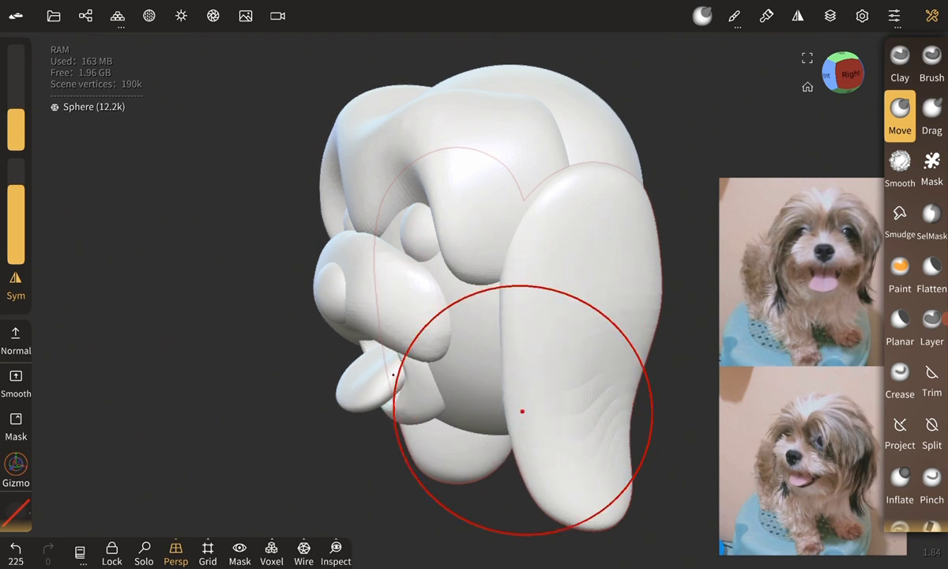
left_click_drag(191, 334, 176, 338)
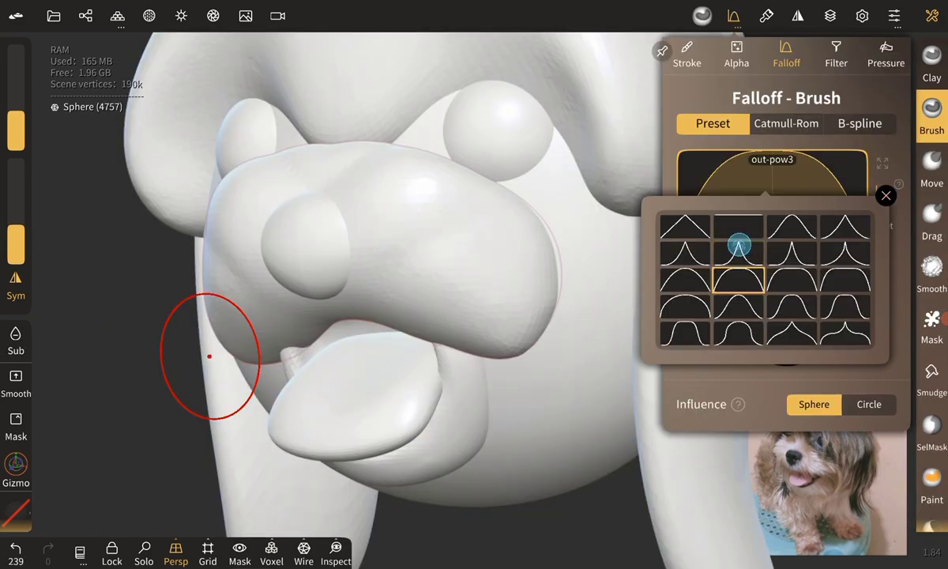
Pick a new falloff preset and carve first fur strokes on the cheeks and around the mouth.
left_click(738, 245)
left_click_drag(557, 307, 576, 221)
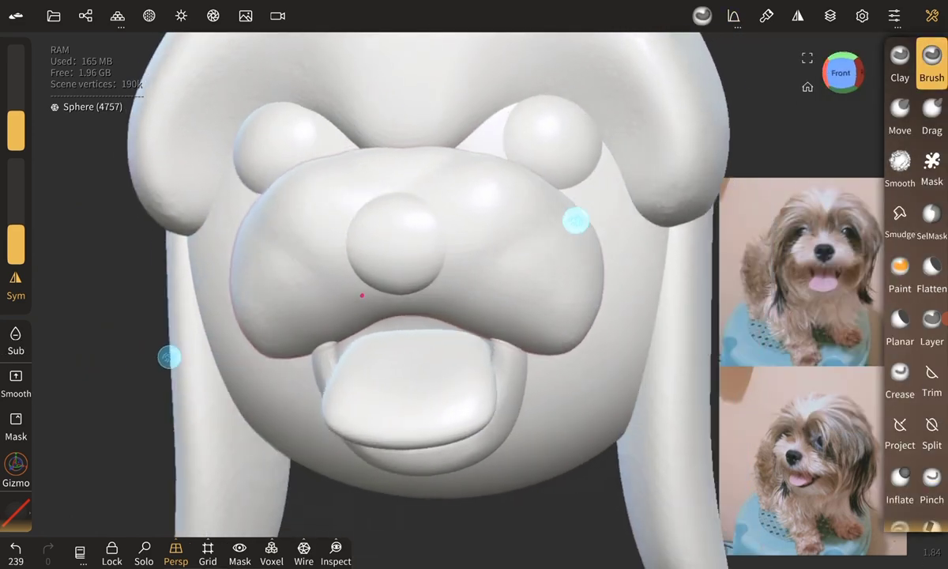
mouse_move(504, 247)
left_mouse_down()
mouse_move(572, 316)
mouse_move(546, 349)
left_mouse_up()
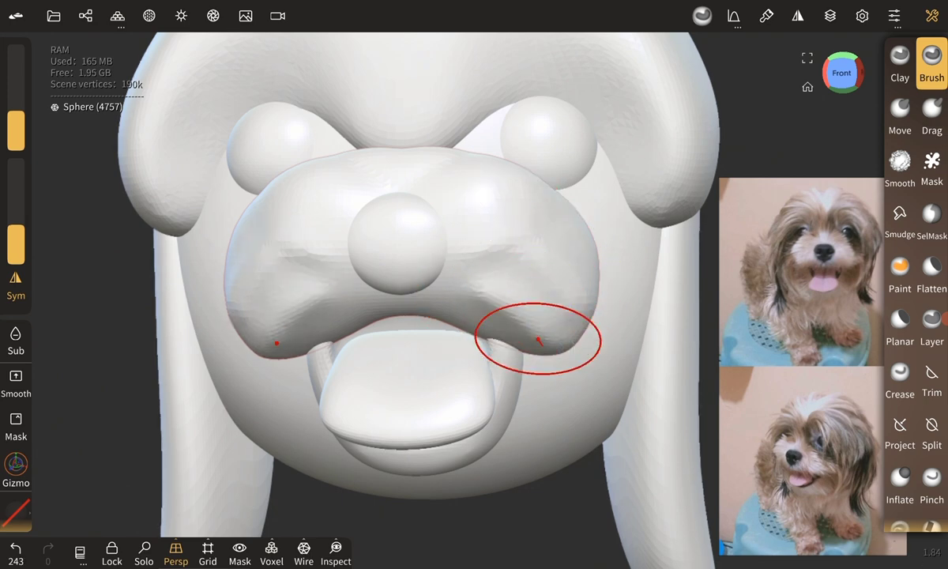
scroll(403, 316, "up", 3)
left_click_drag(410, 276, 505, 387)
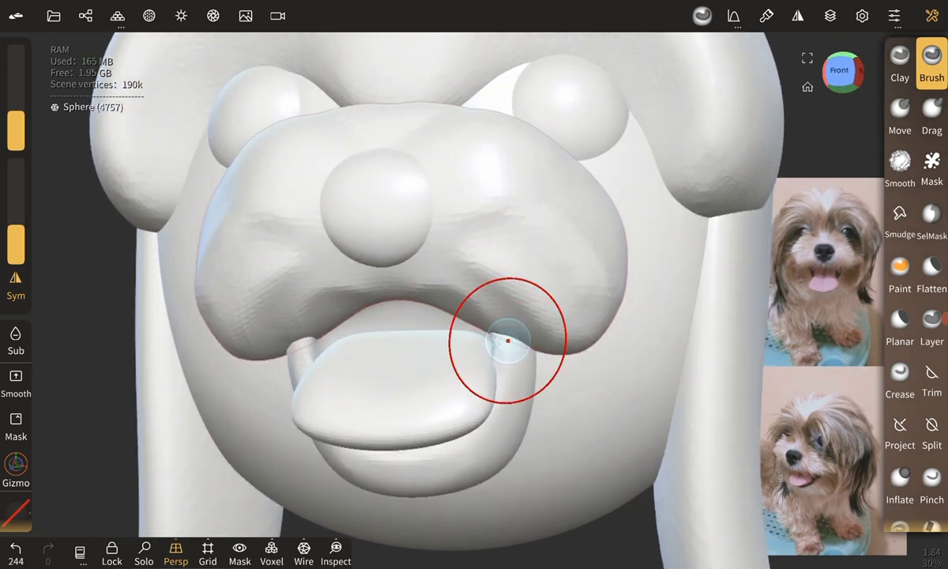
scroll(356, 316, "down", 3)
left_click_drag(173, 383, 126, 395)
left_click(588, 267)
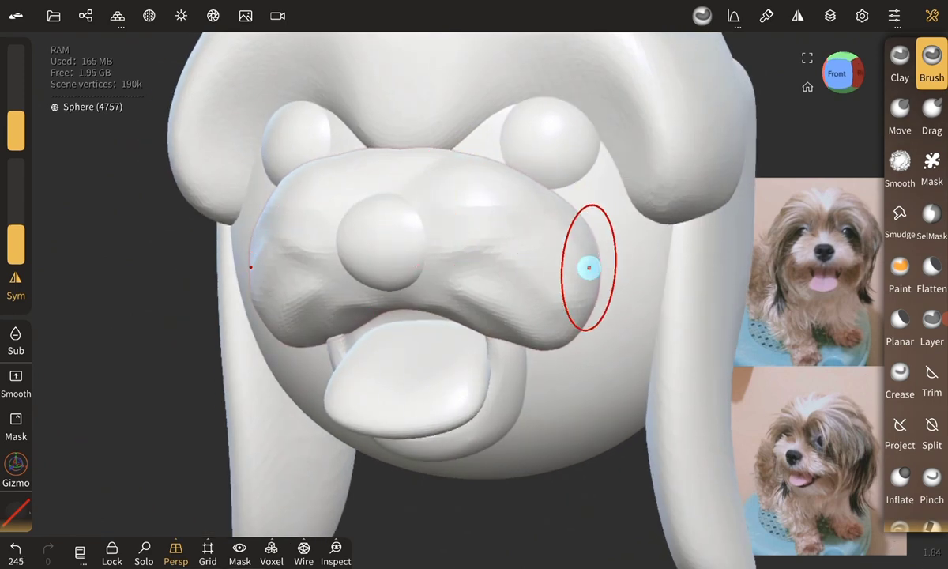
left_click_drag(175, 359, 199, 312)
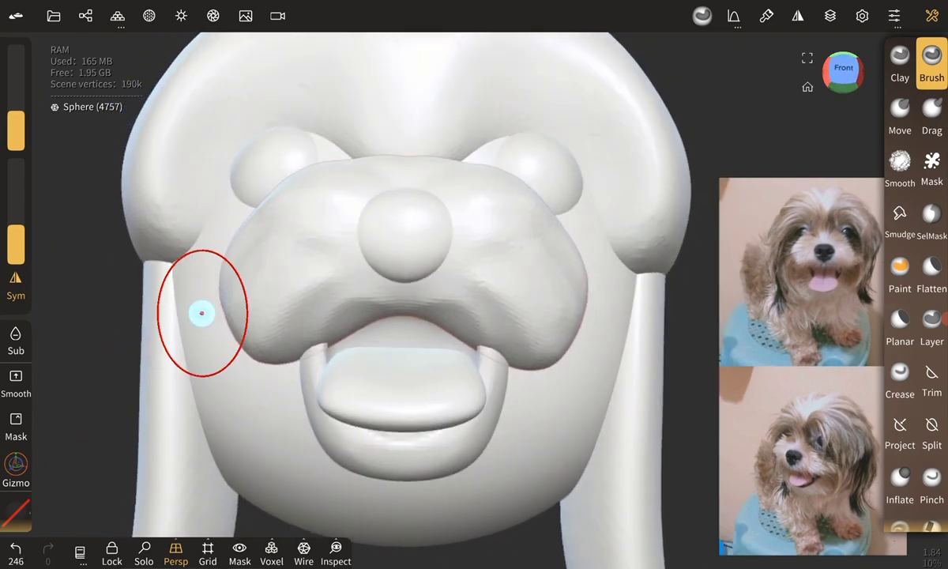
left_click_drag(442, 332, 483, 355)
scroll(403, 322, "down", 3)
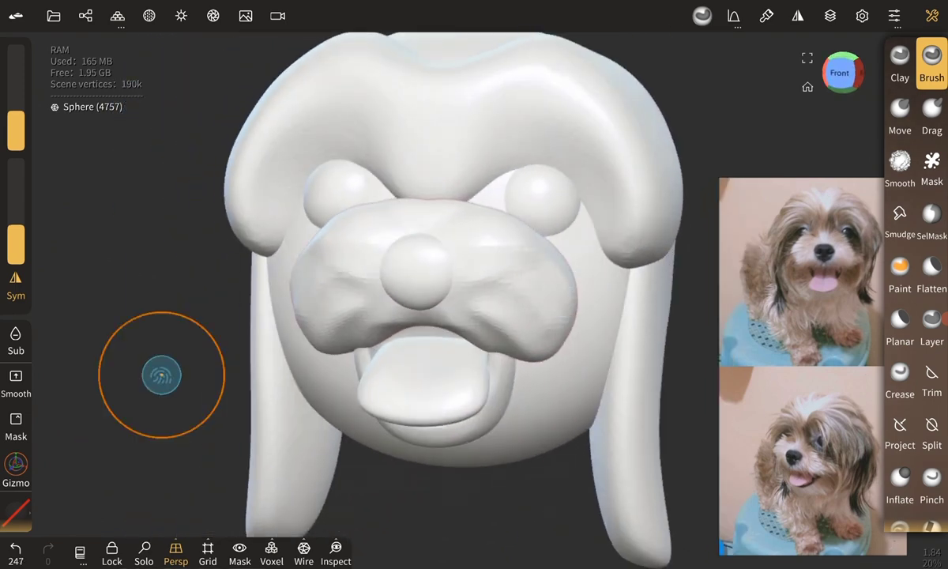
Reduce the brush radius to 66, raise intensity, and carve mirrored grooves from upper lip to mouth corners.
left_click_drag(15, 128, 19, 155)
left_click_drag(17, 233, 17, 203)
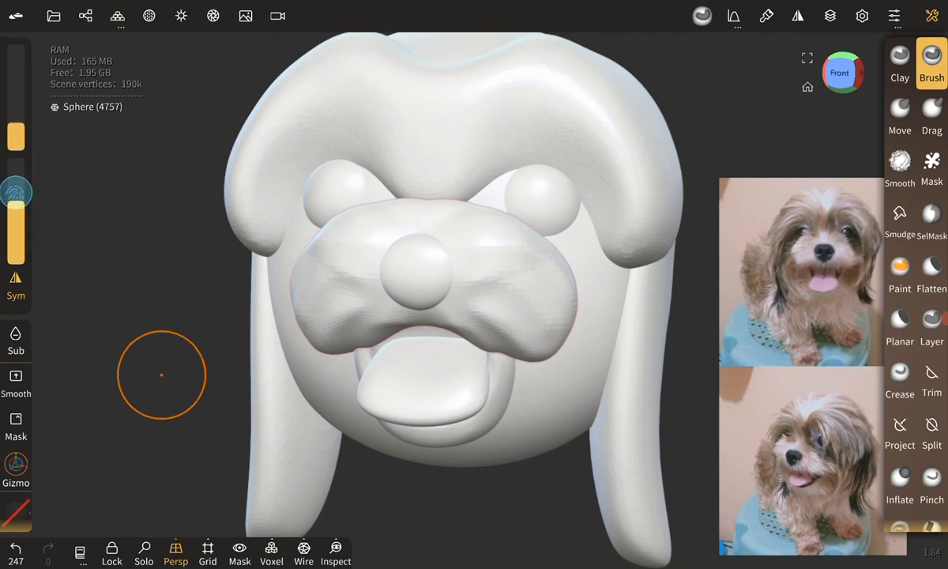
scroll(372, 229, "up", 3)
left_click_drag(512, 273, 598, 385)
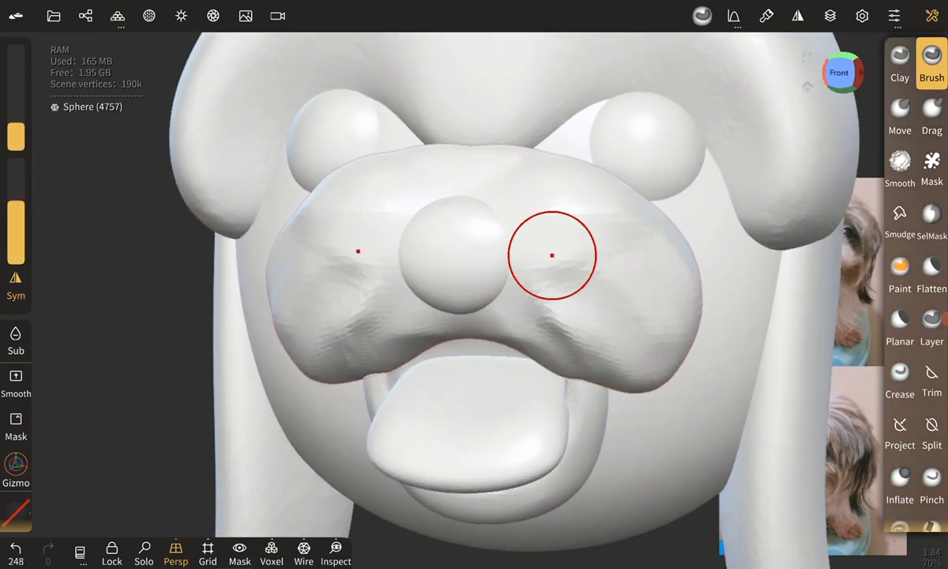
left_click_drag(551, 256, 651, 368)
left_click_drag(528, 216, 686, 327)
left_click_drag(47, 379, 120, 380)
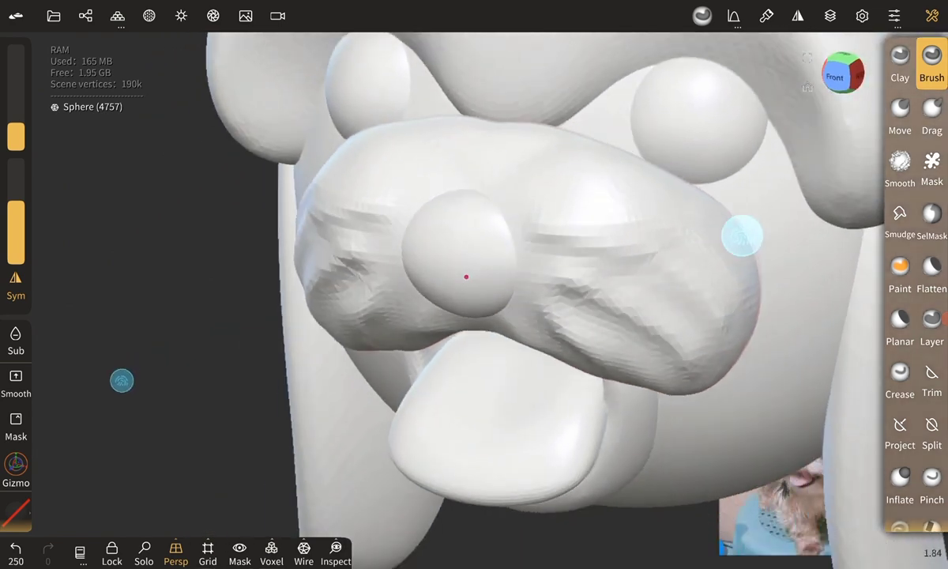
left_click_drag(514, 197, 750, 284)
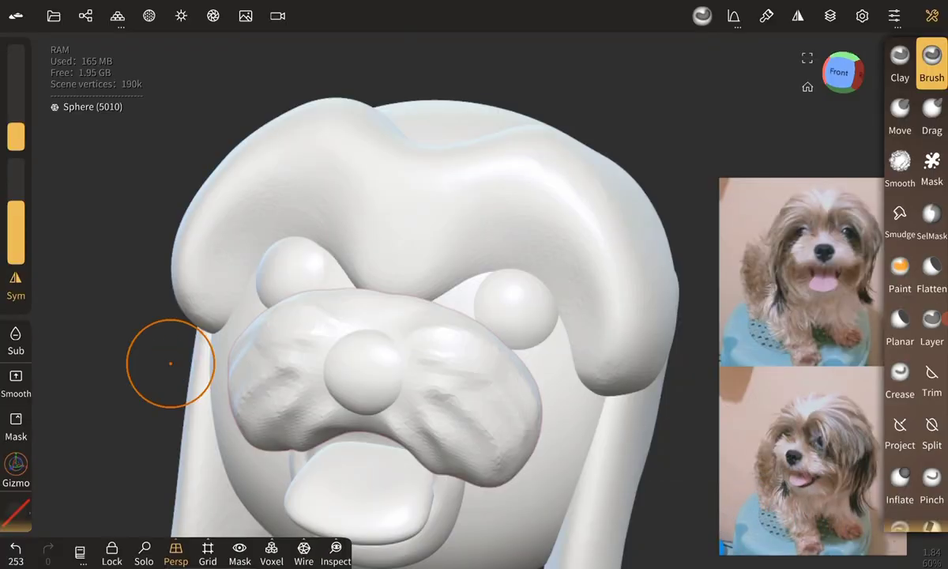
Carve fur strands along the hair band and brow lobes over the eyes.
left_click(553, 203)
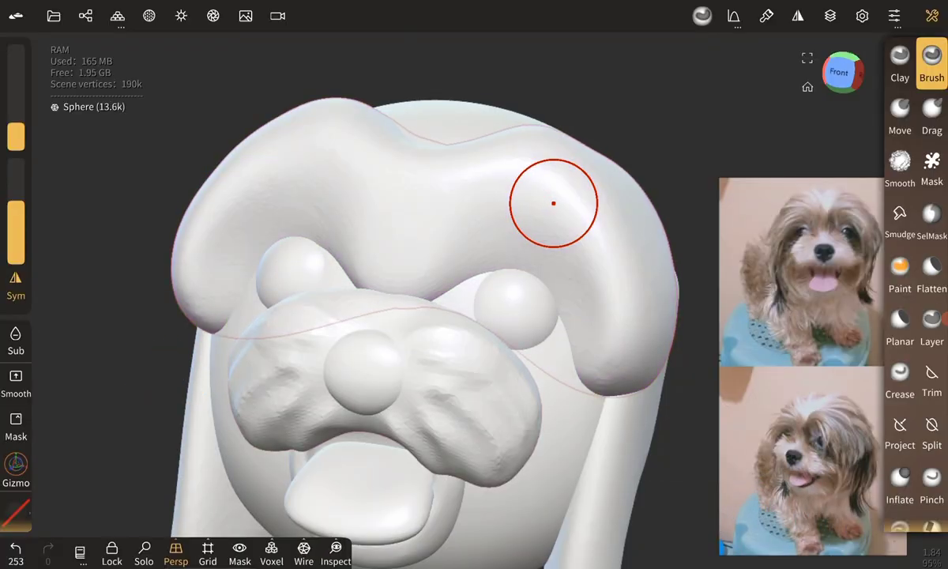
left_click_drag(552, 203, 630, 350)
left_click_drag(429, 264, 510, 239)
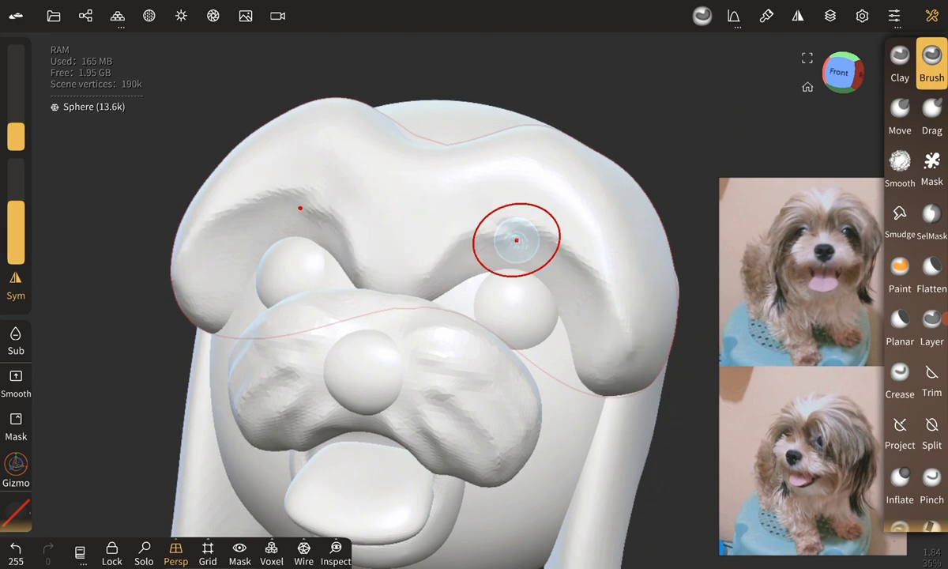
left_click_drag(165, 359, 261, 348)
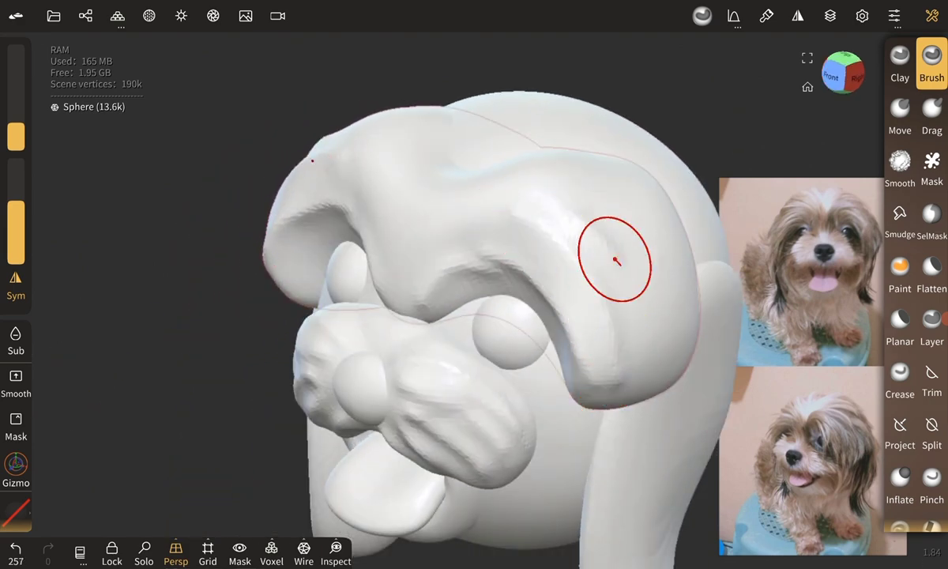
left_click_drag(639, 402, 655, 380)
left_click_drag(218, 375, 278, 265)
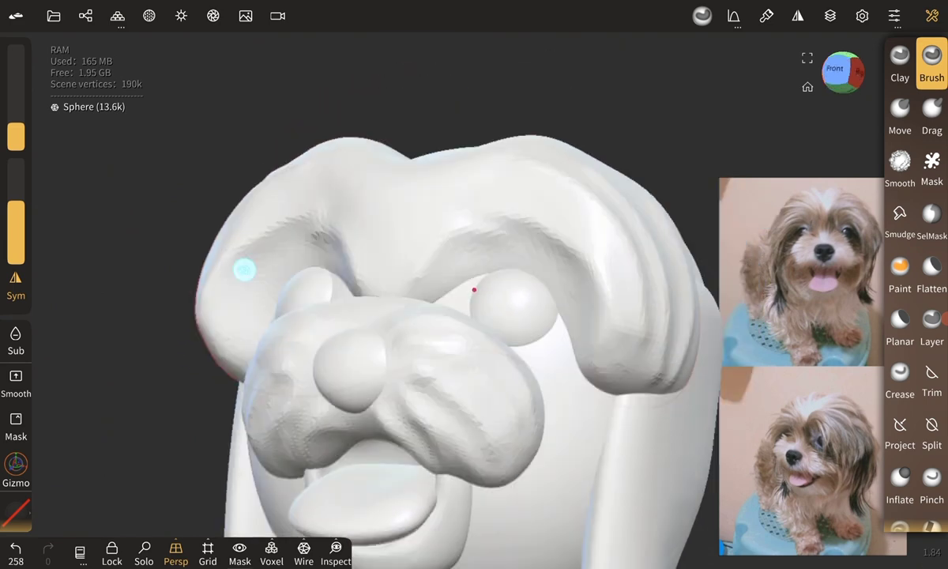
left_click_drag(553, 269, 601, 382)
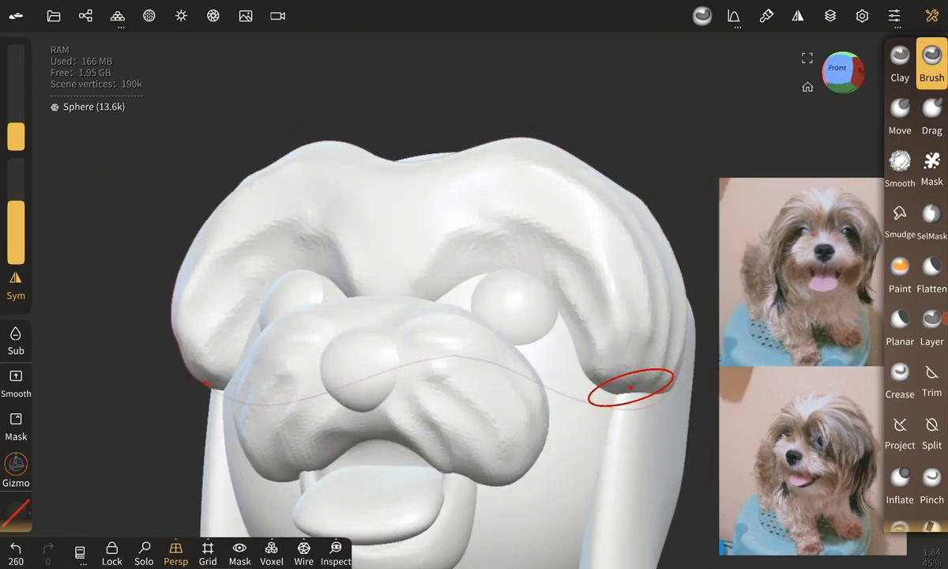
left_click_drag(654, 315, 206, 383)
mouse_move(205, 302)
left_mouse_down()
mouse_move(207, 338)
mouse_move(462, 217)
mouse_move(501, 281)
left_mouse_up()
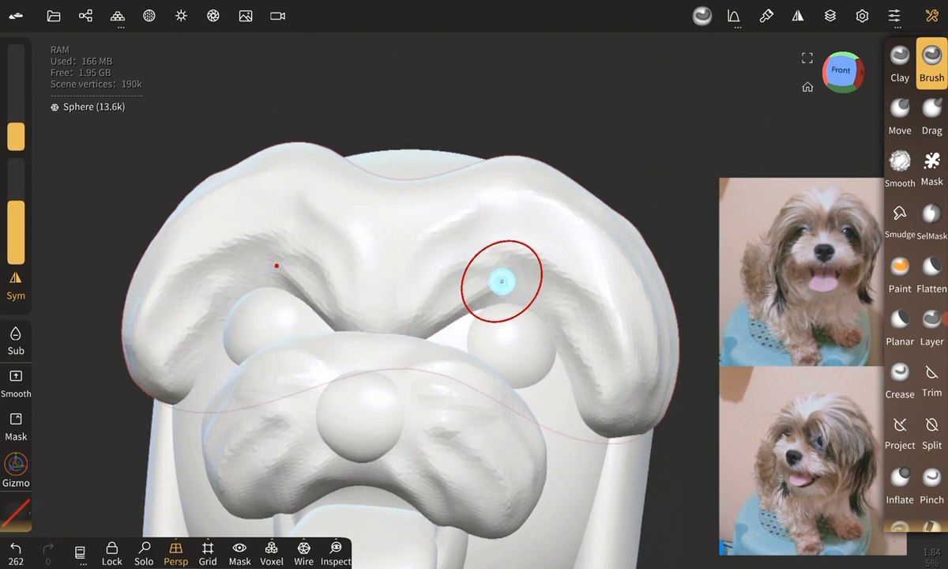
left_click_drag(400, 320, 414, 220)
mouse_move(197, 347)
left_mouse_down()
mouse_move(70, 339)
mouse_move(199, 334)
mouse_move(112, 333)
left_mouse_up()
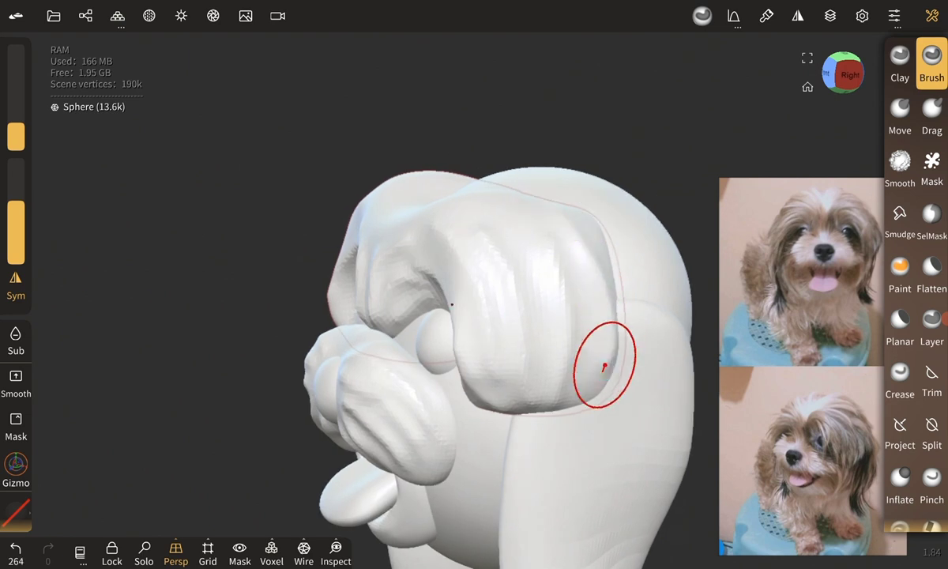
Carve fur strands across the top, sides and lower edge of the ear flap.
left_click_drag(563, 223, 581, 393)
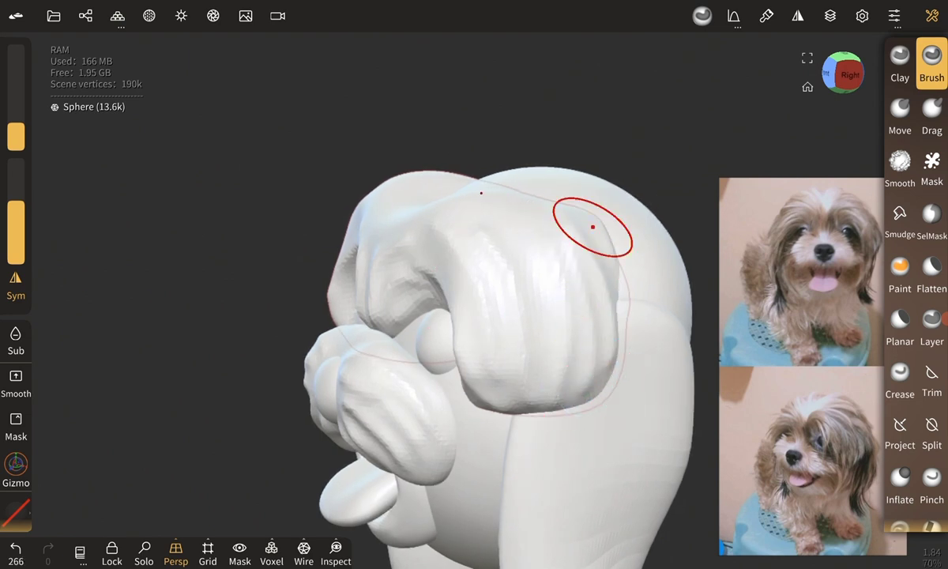
mouse_move(158, 375)
left_mouse_down()
mouse_move(203, 377)
mouse_move(146, 371)
left_mouse_up()
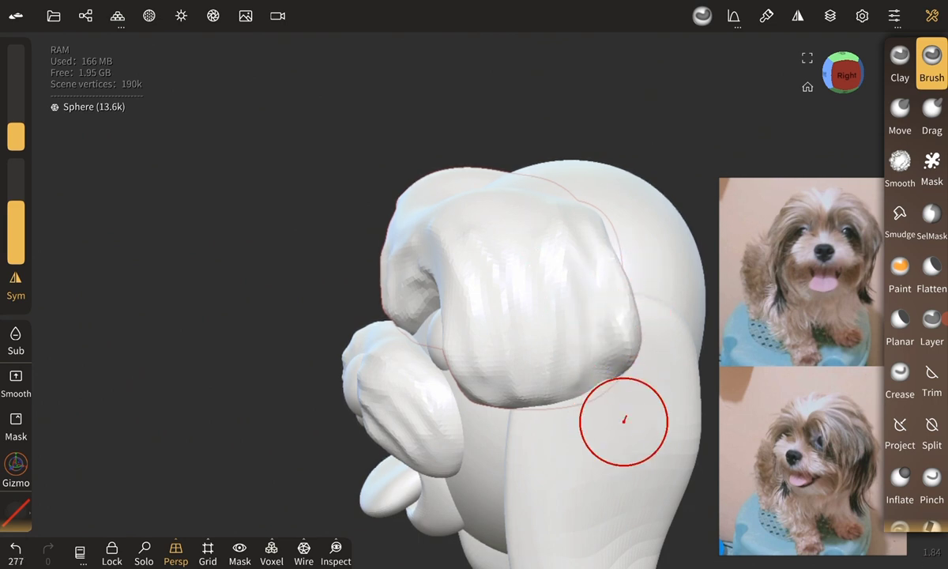
left_click_drag(592, 383, 580, 371)
left_click_drag(205, 387, 136, 383)
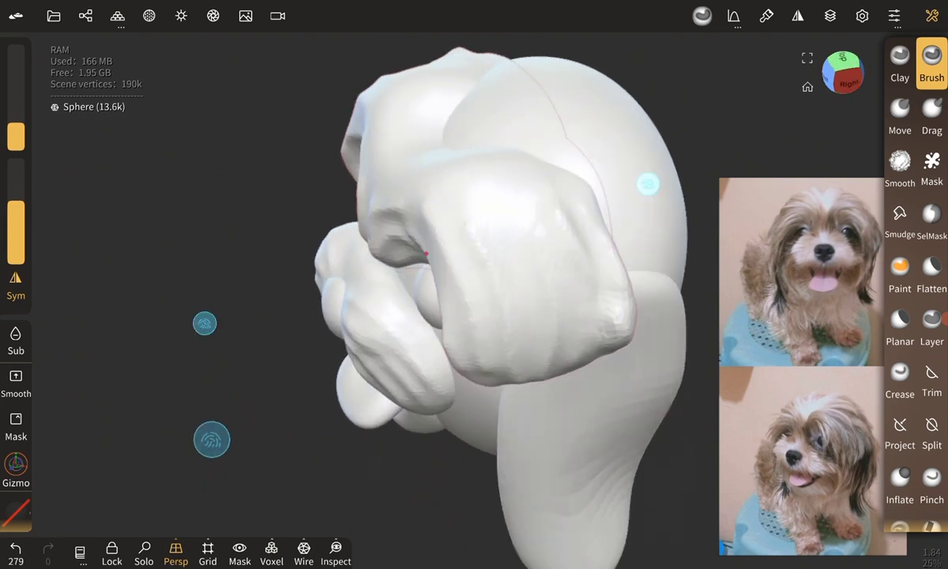
left_click_drag(581, 360, 552, 353)
left_click_drag(553, 214, 613, 275)
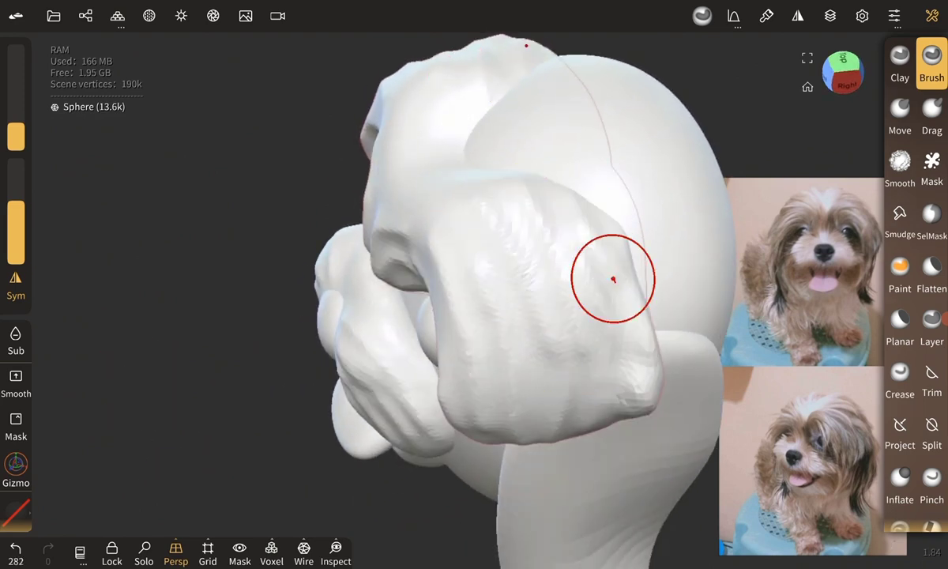
left_click_drag(513, 150, 645, 318)
left_click_drag(569, 190, 647, 323)
left_click_drag(506, 174, 595, 256)
left_click_drag(458, 166, 557, 281)
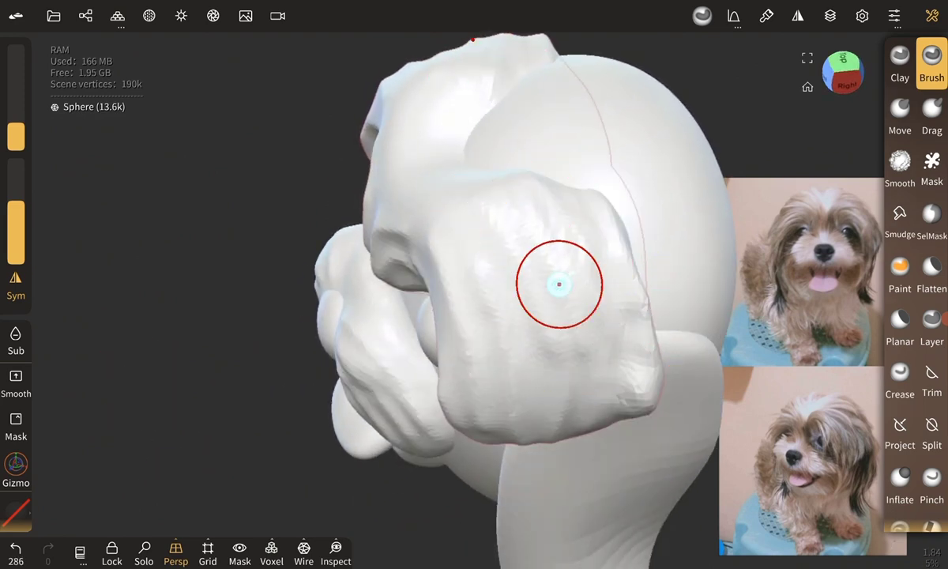
left_click_drag(442, 190, 548, 437)
left_click_drag(202, 419, 237, 379)
left_click_drag(596, 252, 617, 429)
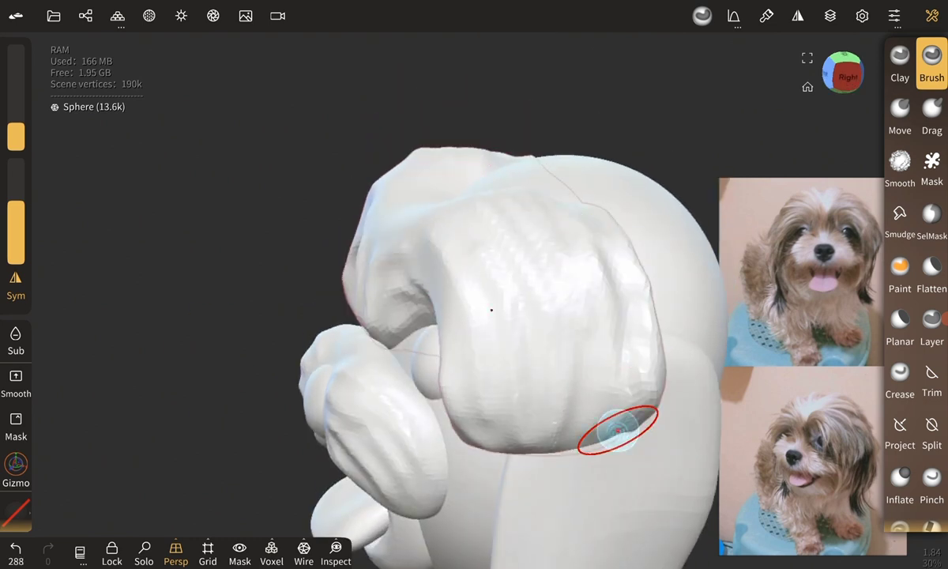
With Smooth, soften the rough fur on the ear flap and the area below it.
left_click(16, 384)
mouse_move(601, 260)
left_mouse_down()
mouse_move(641, 312)
mouse_move(637, 293)
left_mouse_up()
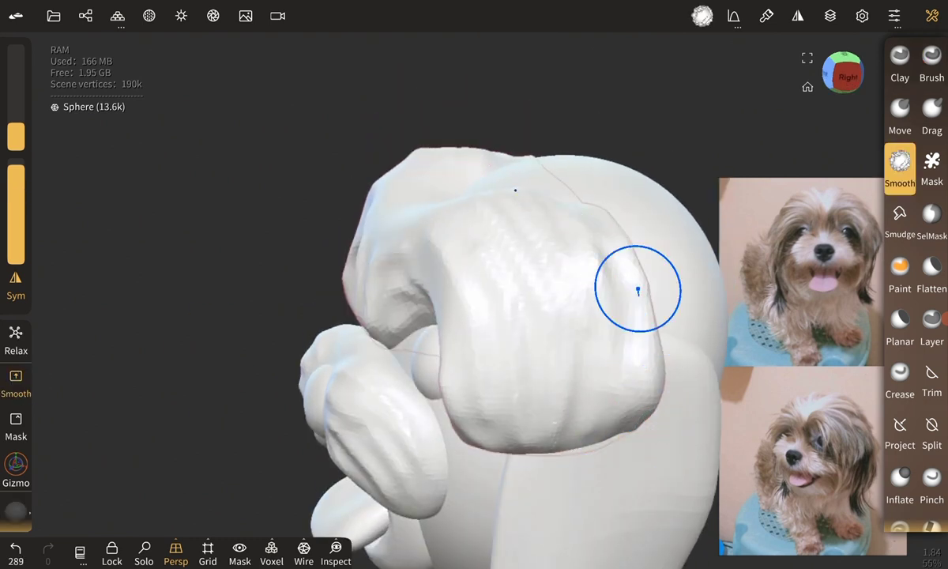
left_click_drag(197, 372, 133, 406)
left_click_drag(185, 391, 135, 383)
left_click_drag(558, 413, 555, 402)
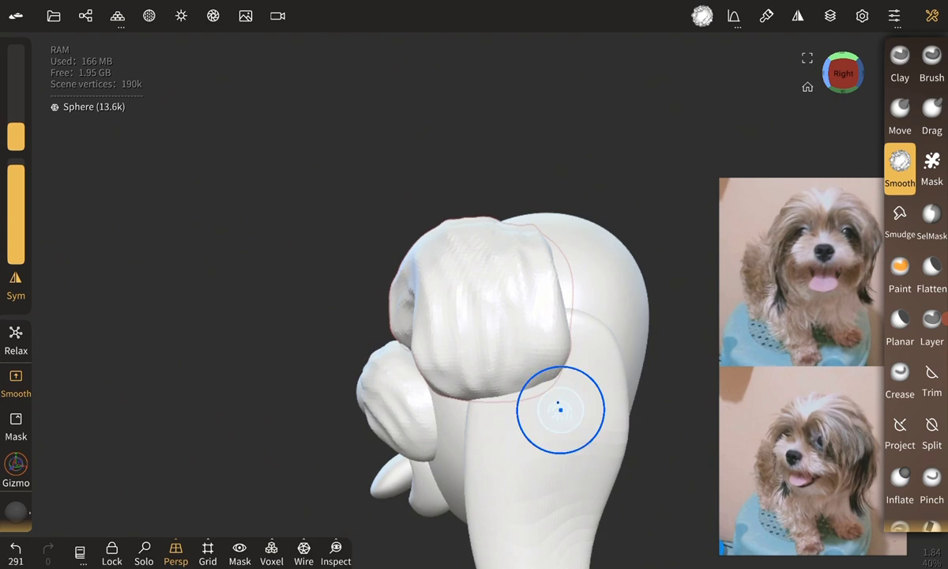
mouse_move(158, 379)
left_mouse_down()
mouse_move(143, 353)
mouse_move(105, 362)
left_mouse_up()
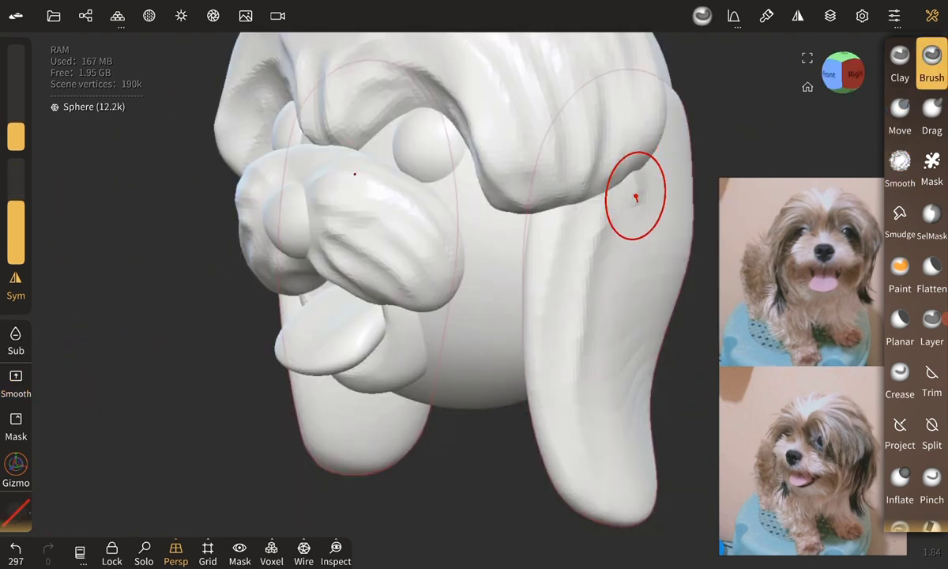
Carve fur strands down the right ear toward its tip.
left_click_drag(636, 198, 589, 431)
left_click_drag(653, 148, 614, 499)
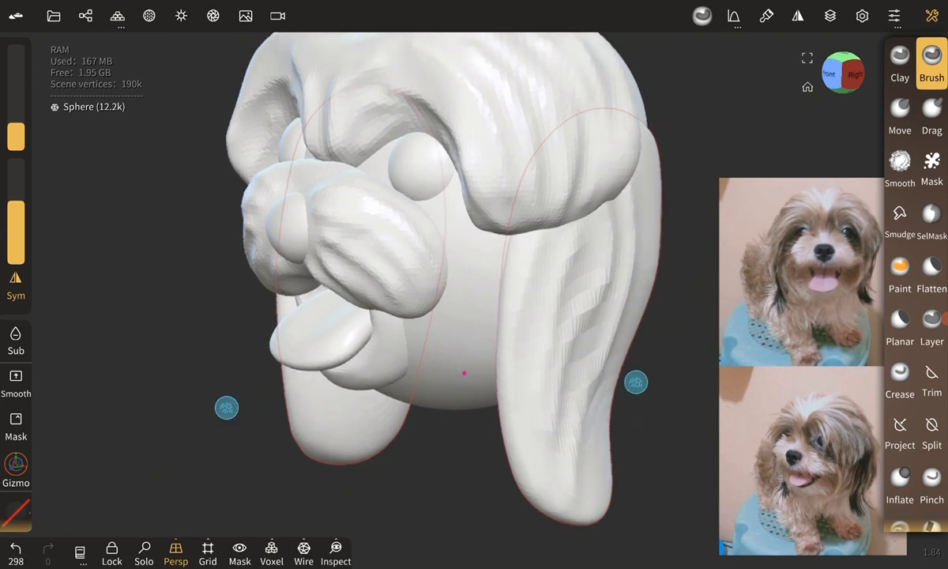
left_click_drag(226, 406, 100, 390)
mouse_move(588, 158)
left_mouse_down()
mouse_move(626, 341)
mouse_move(593, 501)
left_mouse_up()
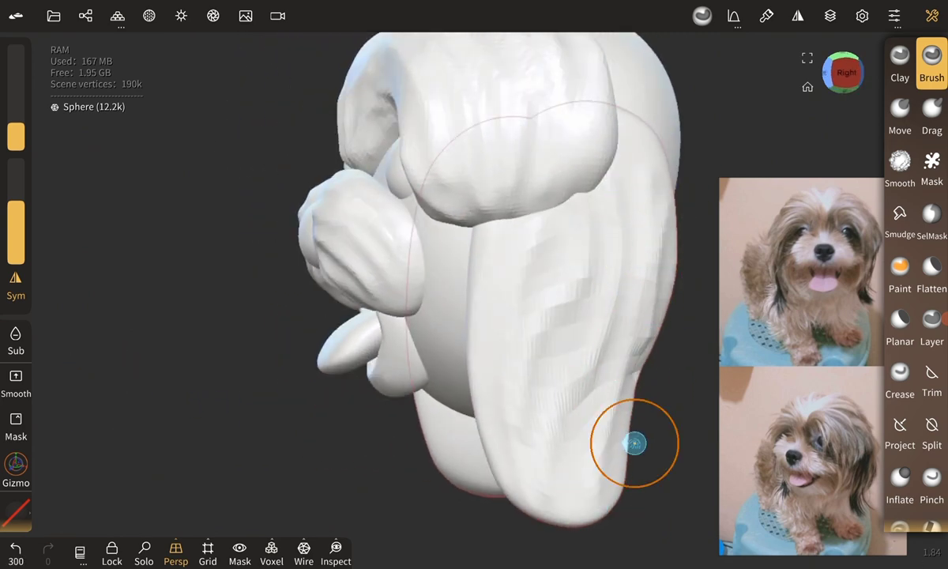
mouse_move(222, 364)
left_mouse_down()
mouse_move(236, 387)
mouse_move(106, 393)
mouse_move(195, 365)
mouse_move(182, 344)
left_mouse_up()
left_click_drag(547, 274, 536, 455)
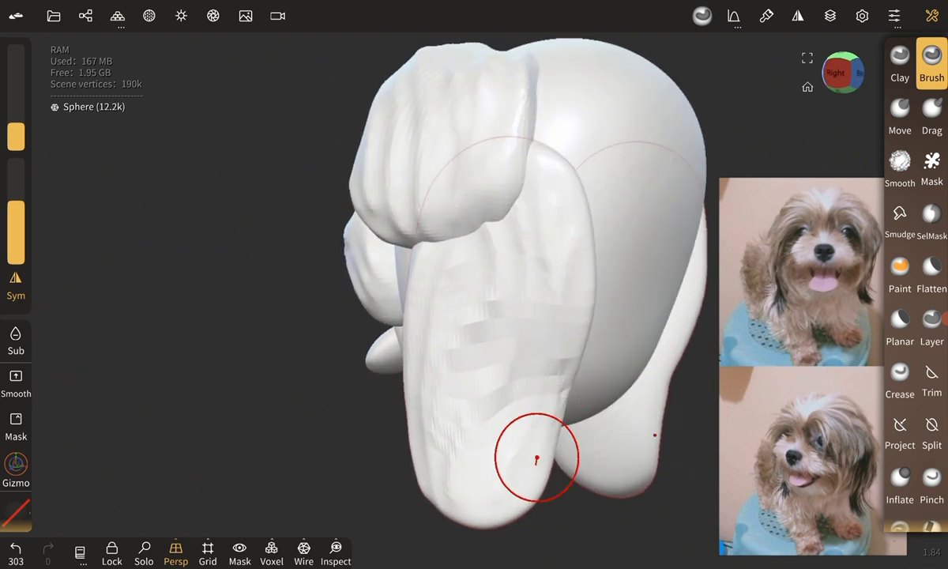
left_click_drag(512, 393, 498, 523)
Voxel-remesh the head to about 259k vertices and carve long strands down to the ear tip.
left_click(273, 550)
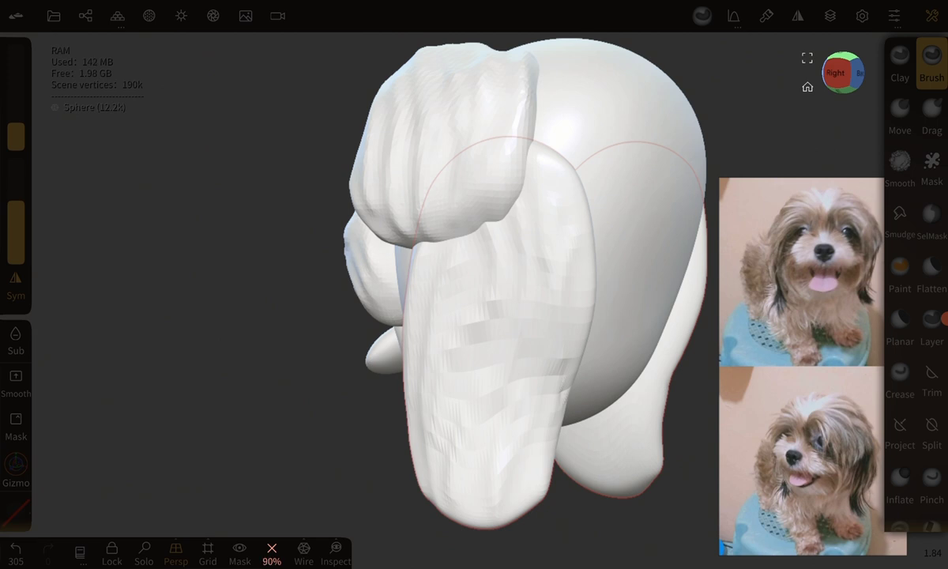
mouse_move(208, 383)
middle_mouse_down()
mouse_move(309, 385)
mouse_move(252, 386)
middle_mouse_up()
left_click_drag(507, 203, 467, 514)
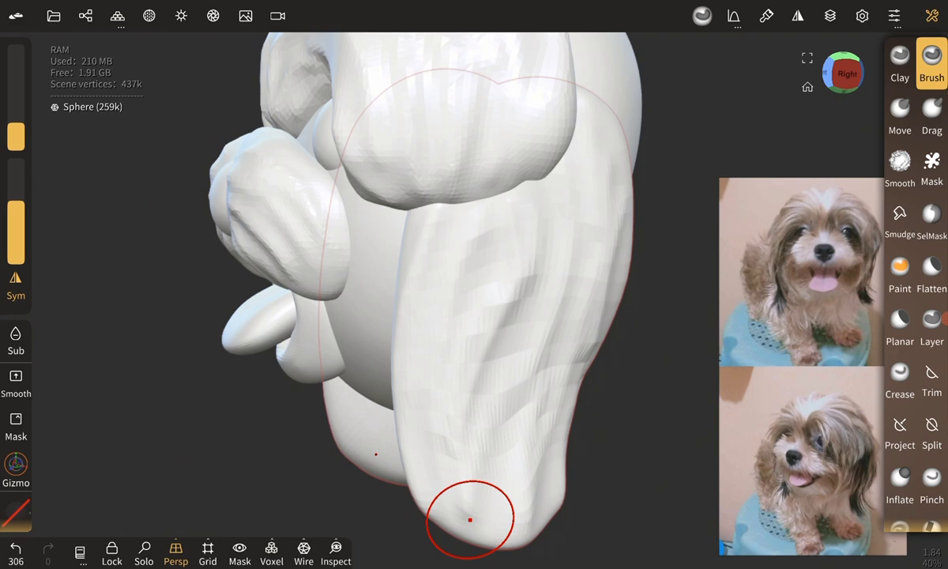
left_click_drag(505, 212, 492, 464)
left_click_drag(457, 217, 434, 537)
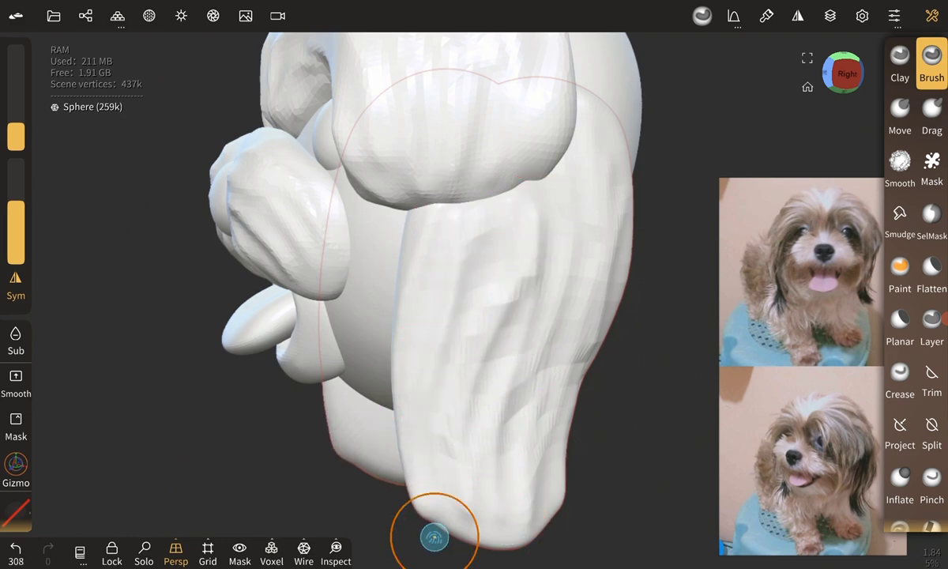
mouse_move(522, 143)
left_mouse_down()
mouse_move(542, 387)
mouse_move(513, 496)
left_mouse_up()
left_click_drag(543, 320, 558, 507)
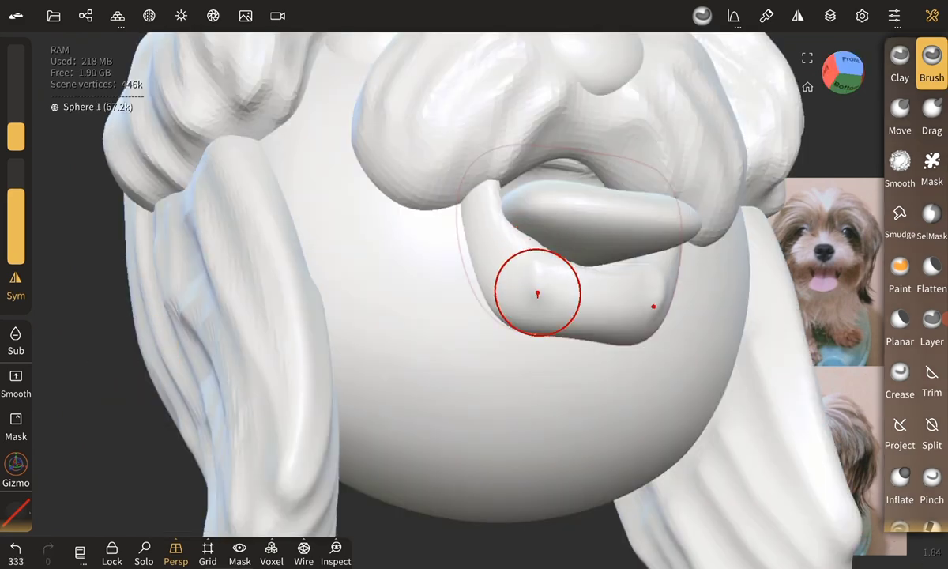
Raise brush intensity, set radius to 46, and carve vertical fur grooves into the lower lip.
left_click_drag(567, 276, 521, 324)
left_click_drag(243, 349, 148, 360)
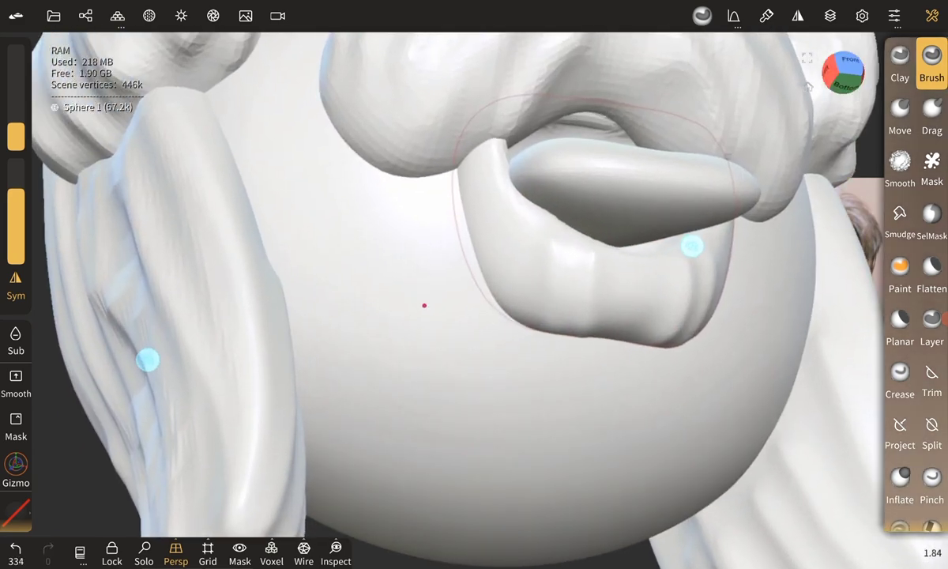
mouse_move(474, 158)
left_mouse_down()
mouse_move(489, 275)
mouse_move(504, 301)
left_mouse_up()
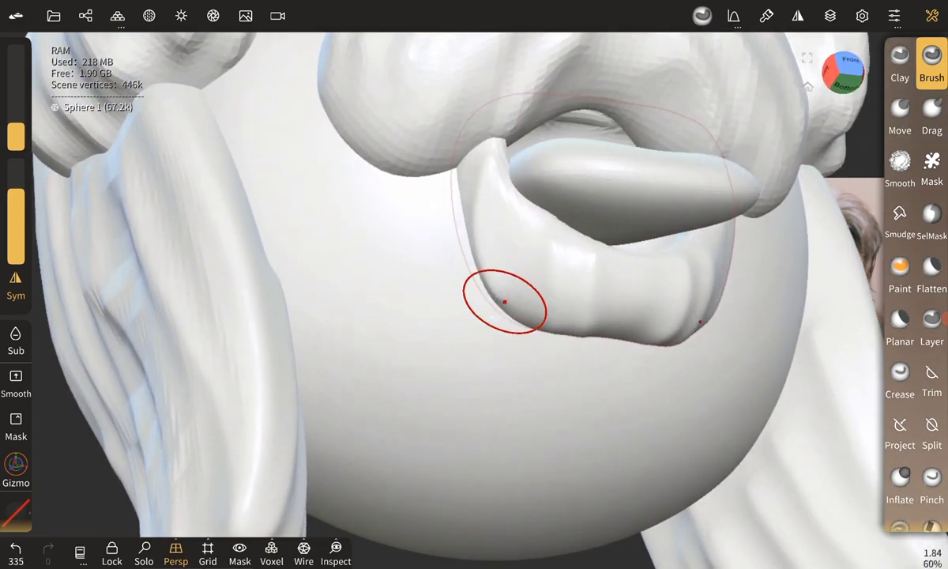
left_click_drag(16, 191, 16, 175)
left_click_drag(16, 136, 16, 146)
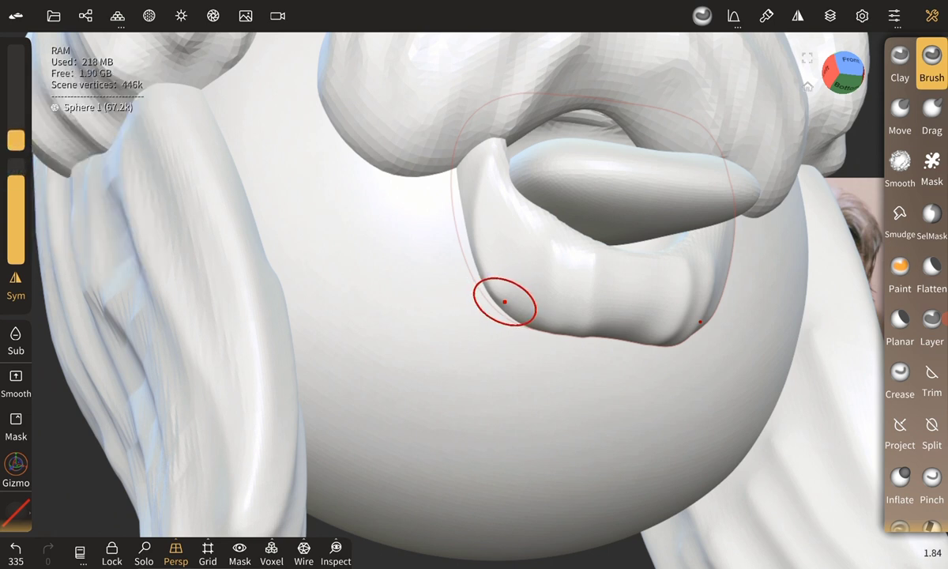
left_click_drag(504, 301, 529, 326)
mouse_move(533, 221)
left_mouse_down()
mouse_move(548, 351)
mouse_move(613, 338)
left_mouse_up()
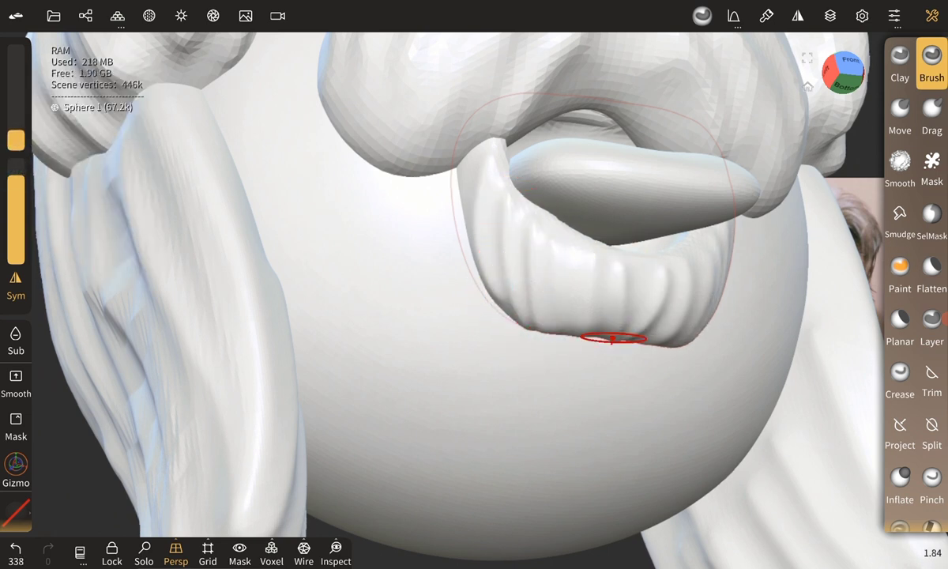
mouse_move(557, 236)
left_mouse_down()
mouse_move(582, 359)
mouse_move(600, 332)
left_mouse_up()
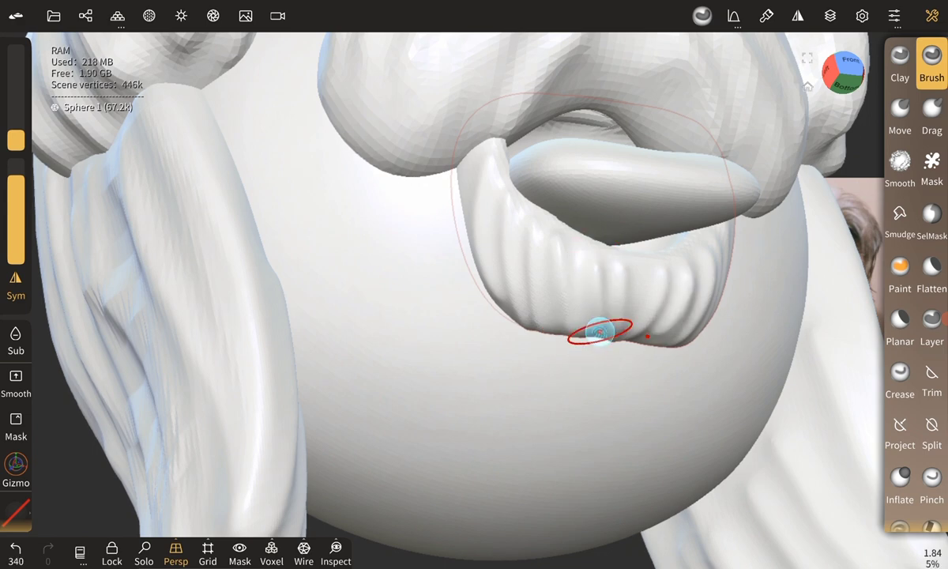
mouse_move(269, 377)
left_mouse_down()
mouse_move(194, 430)
mouse_move(160, 311)
mouse_move(181, 315)
left_mouse_up()
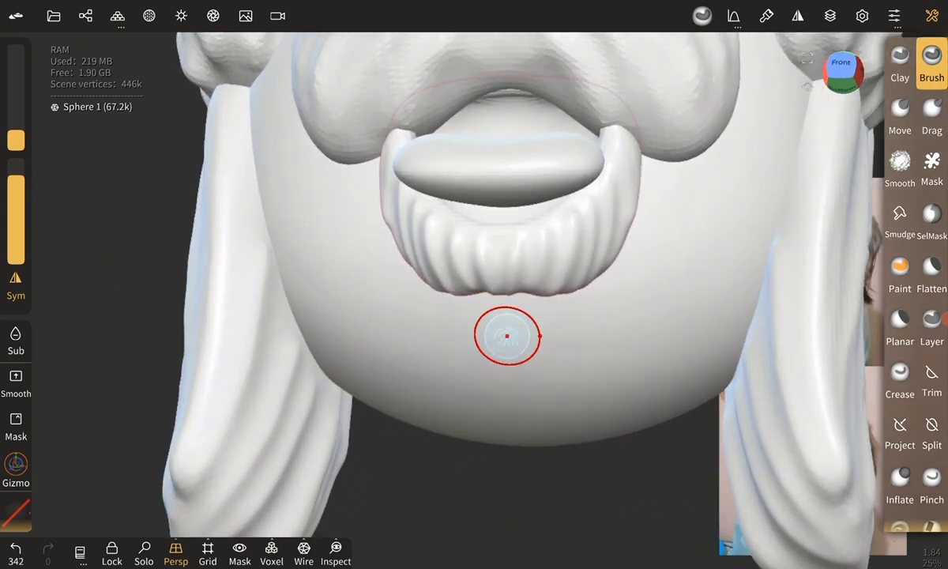
mouse_move(507, 336)
left_mouse_down()
mouse_move(554, 395)
mouse_move(592, 376)
mouse_move(627, 287)
mouse_move(597, 259)
mouse_move(610, 234)
left_mouse_up()
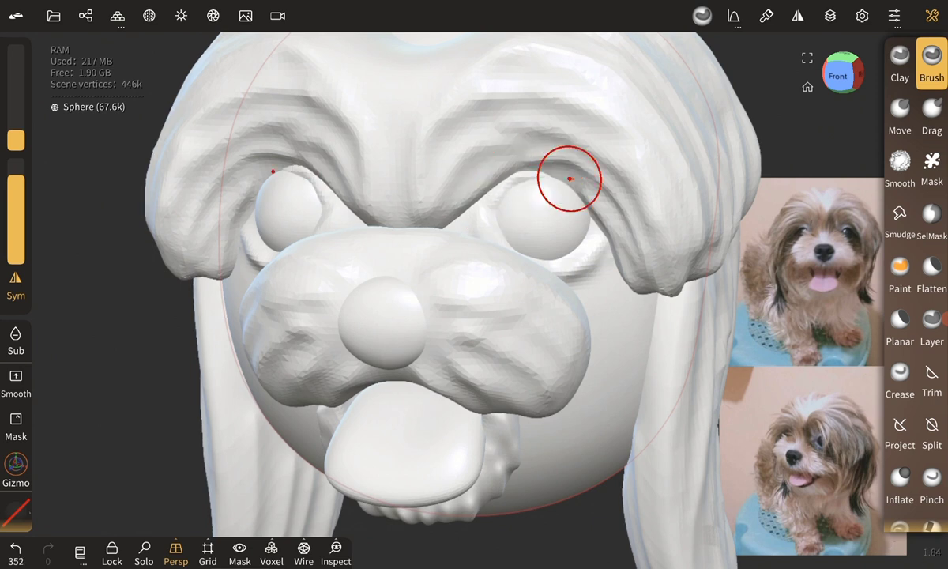
Stroke the brow above the eye, voxel-remesh, and sculpt into the eye socket.
left_click_drag(618, 237, 578, 177)
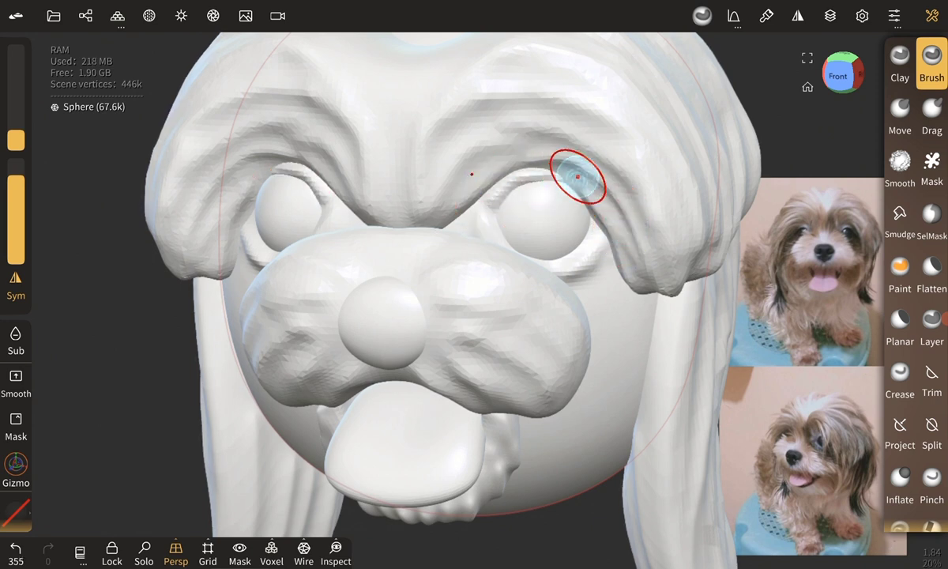
left_click(271, 550)
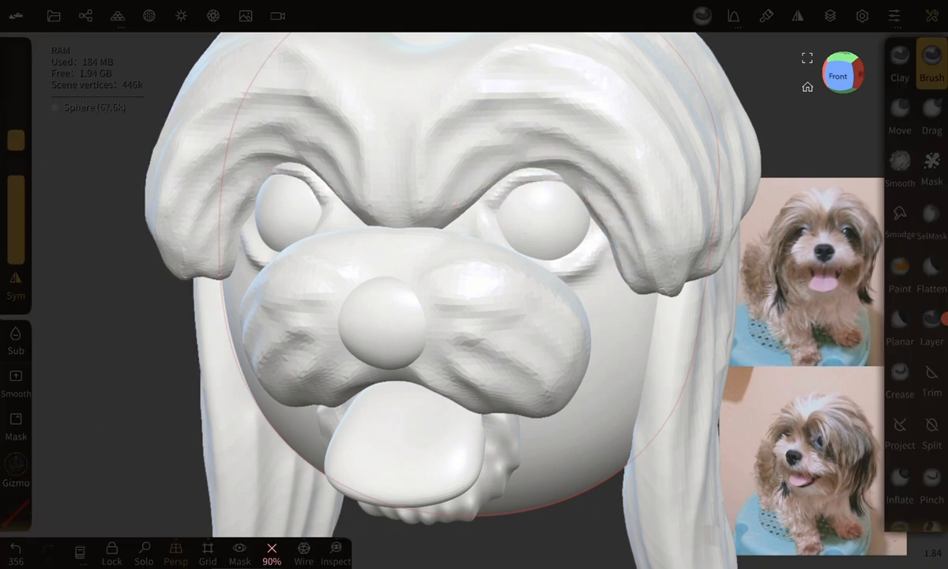
left_click_drag(577, 177, 513, 255)
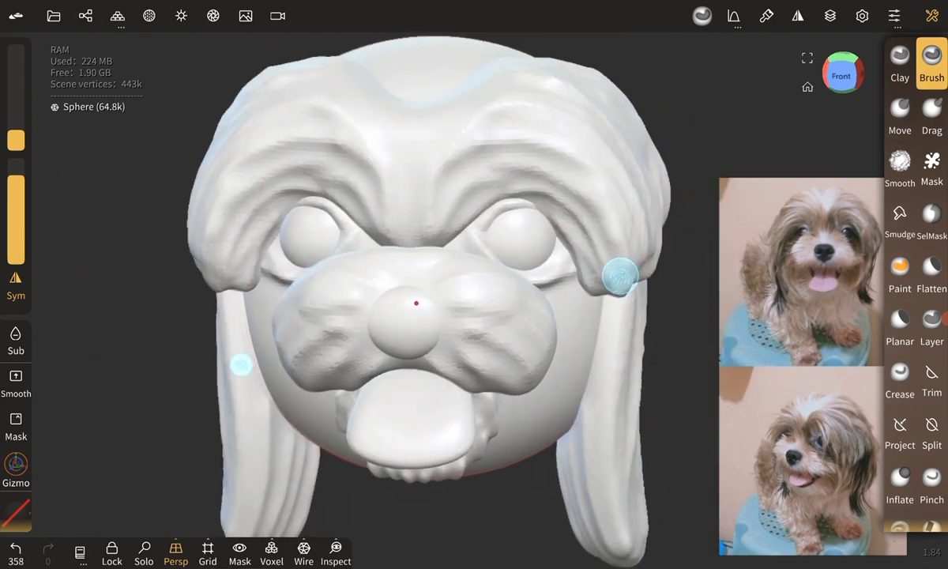
left_click_drag(101, 347, 115, 344)
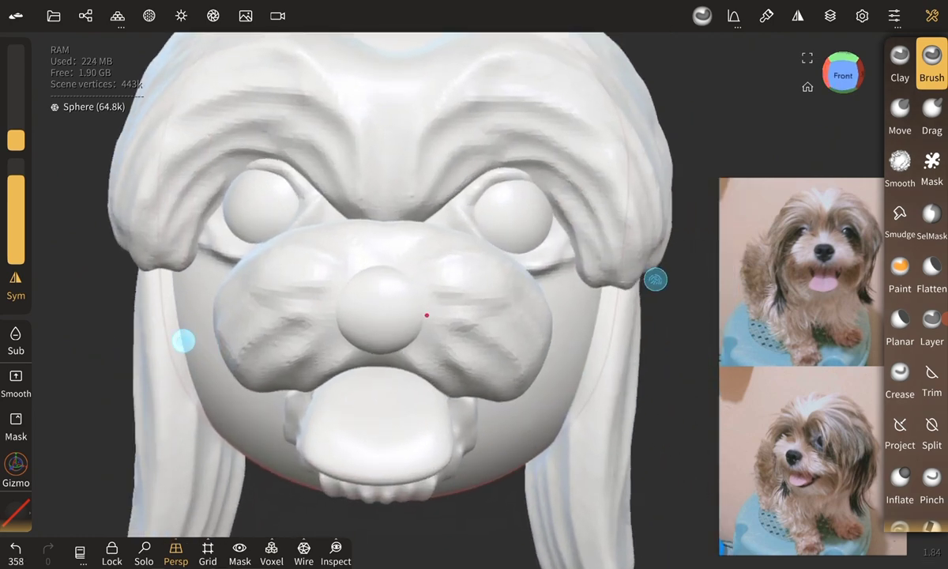
Raise voxel resolution to about 200, remesh, and sculpt the right cheek and chin.
left_click(225, 481)
left_click_drag(225, 480, 279, 481)
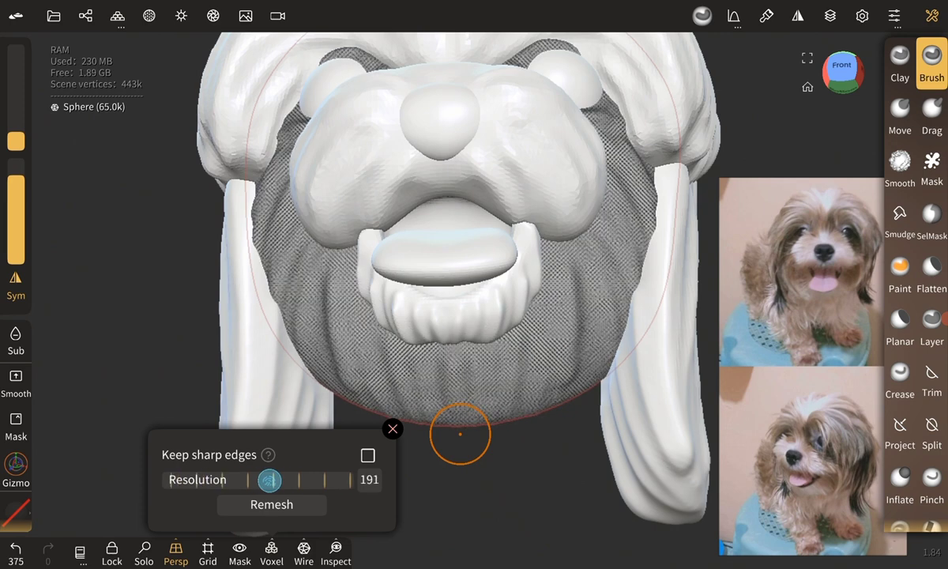
left_click_drag(576, 250, 581, 279)
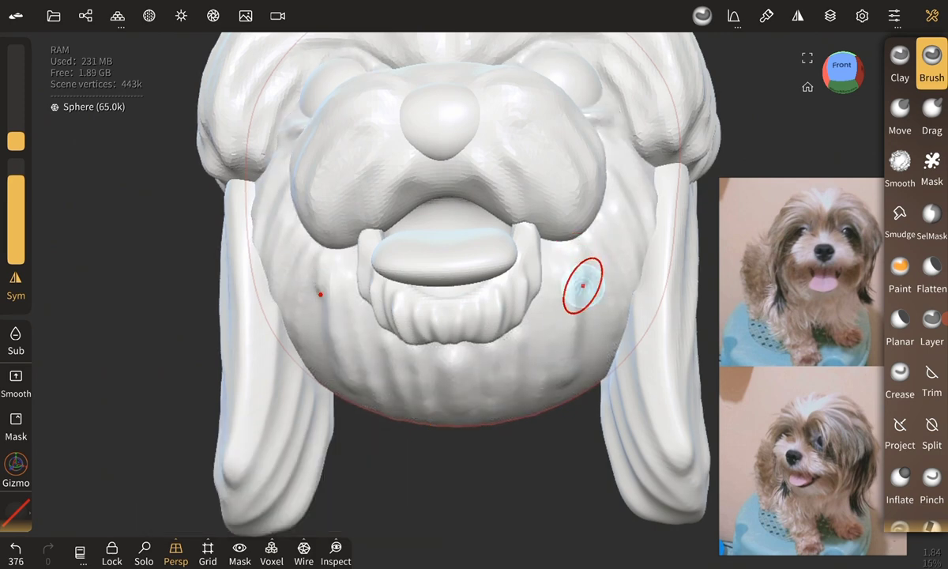
left_click(271, 553)
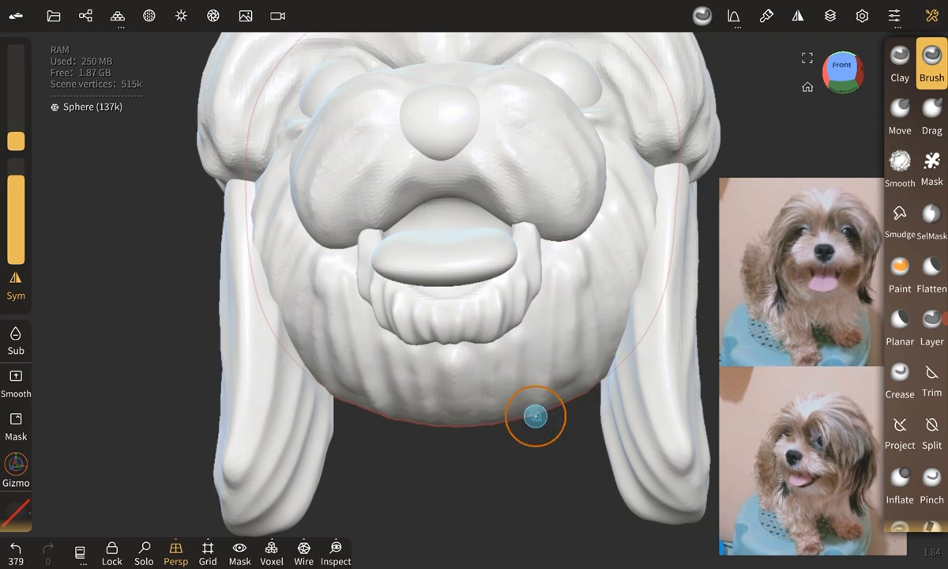
left_click_drag(505, 421, 447, 427)
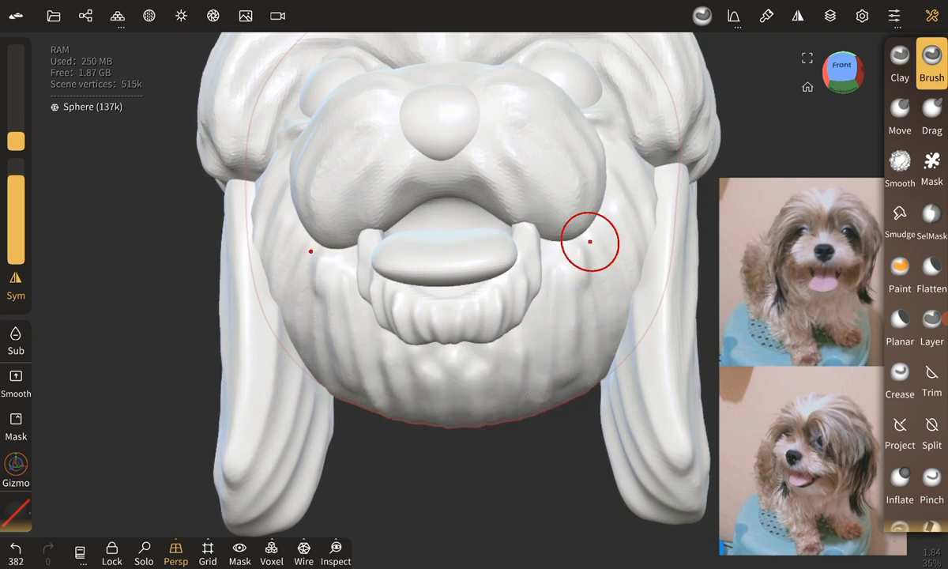
middle_click_drag(178, 309, 141, 388)
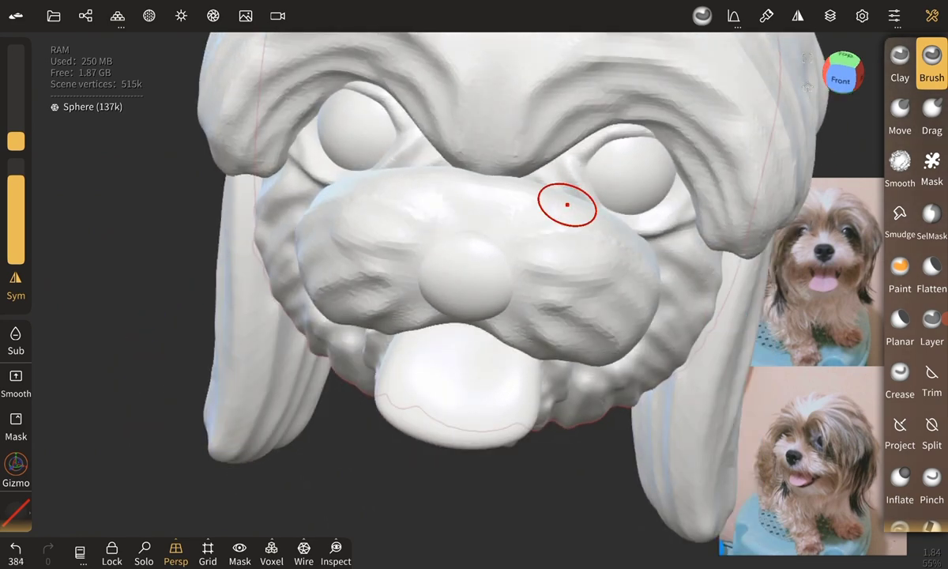
middle_click_drag(182, 302, 143, 330)
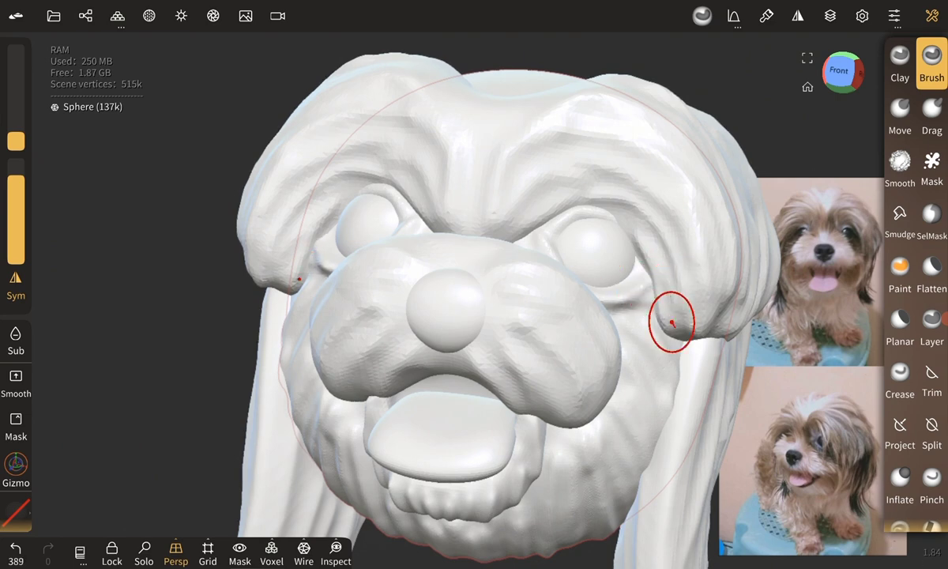
mouse_move(695, 375)
middle_mouse_down()
mouse_move(221, 397)
mouse_move(114, 271)
mouse_move(143, 252)
mouse_move(133, 220)
mouse_move(169, 224)
middle_mouse_up()
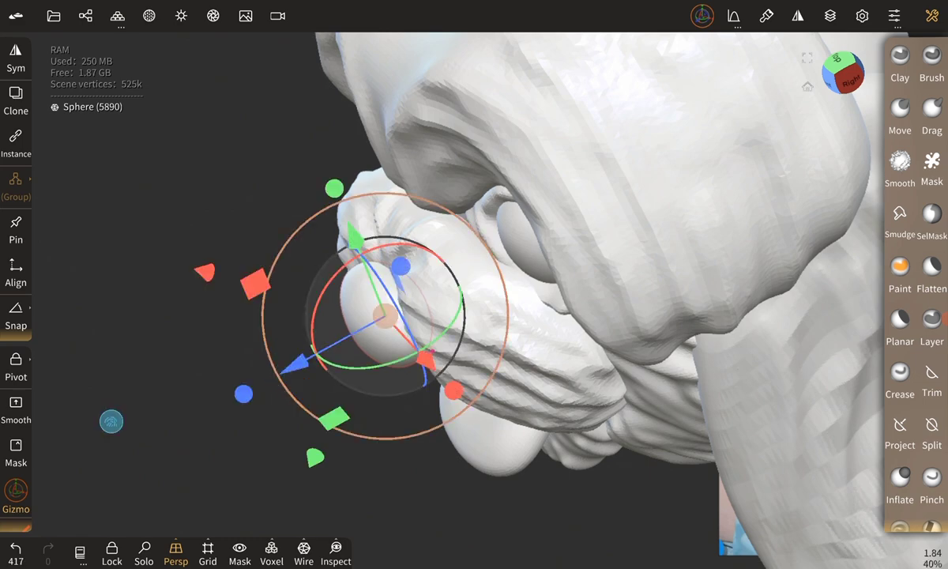
With the Move brush, pull the lower end of the hanging ear fur outward.
mouse_move(110, 418)
middle_mouse_down()
mouse_move(264, 387)
mouse_move(133, 357)
mouse_move(180, 349)
middle_mouse_up()
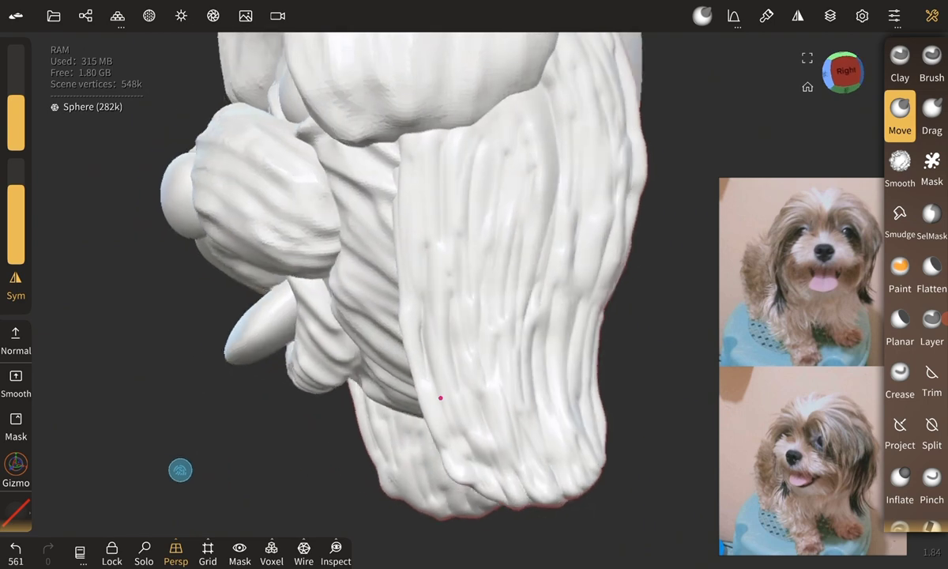
left_click_drag(439, 398, 559, 396)
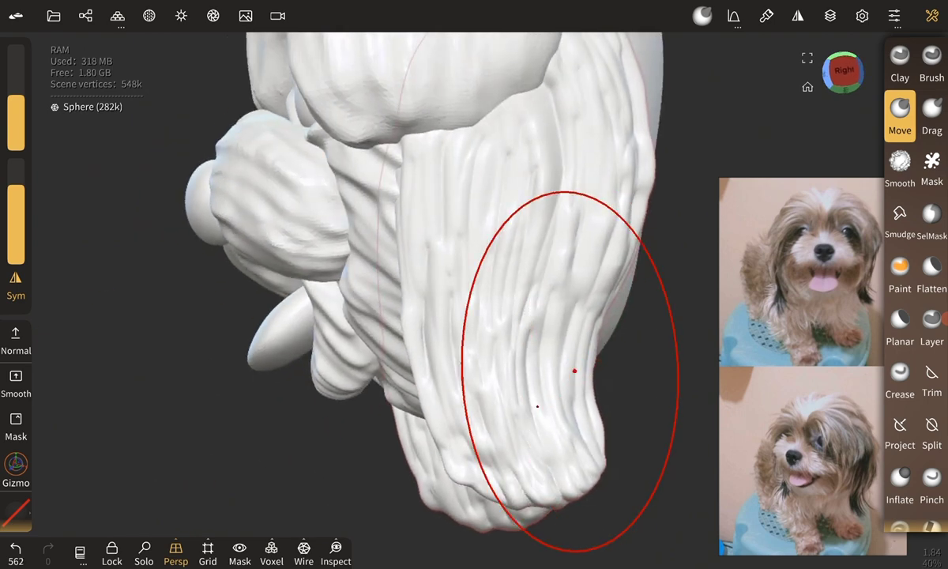
middle_click_drag(169, 439, 184, 434)
left_click_drag(593, 387, 463, 479)
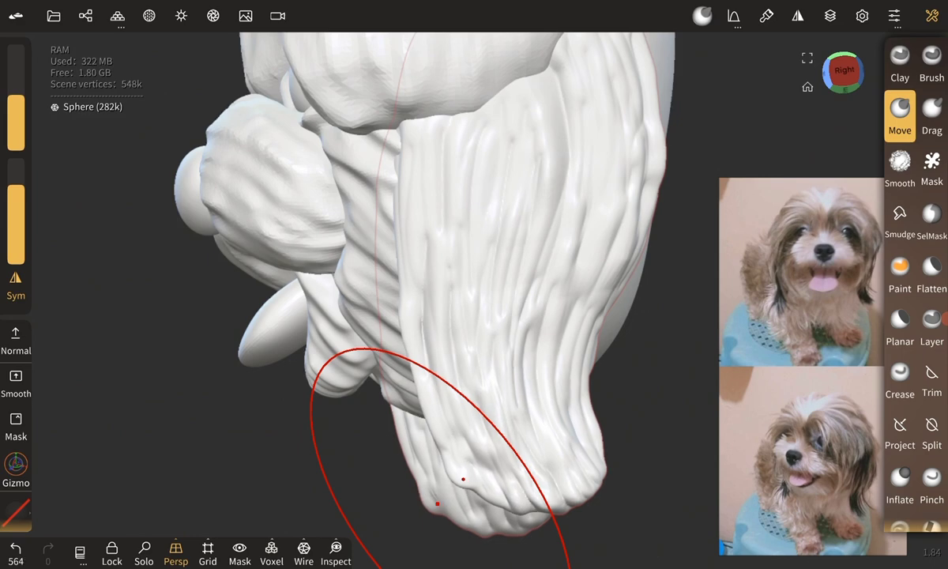
left_click_drag(463, 479, 442, 494)
Crease the cheek folds repeatedly, deepening them down toward both mouth corners.
middle_click_drag(186, 470, 382, 460)
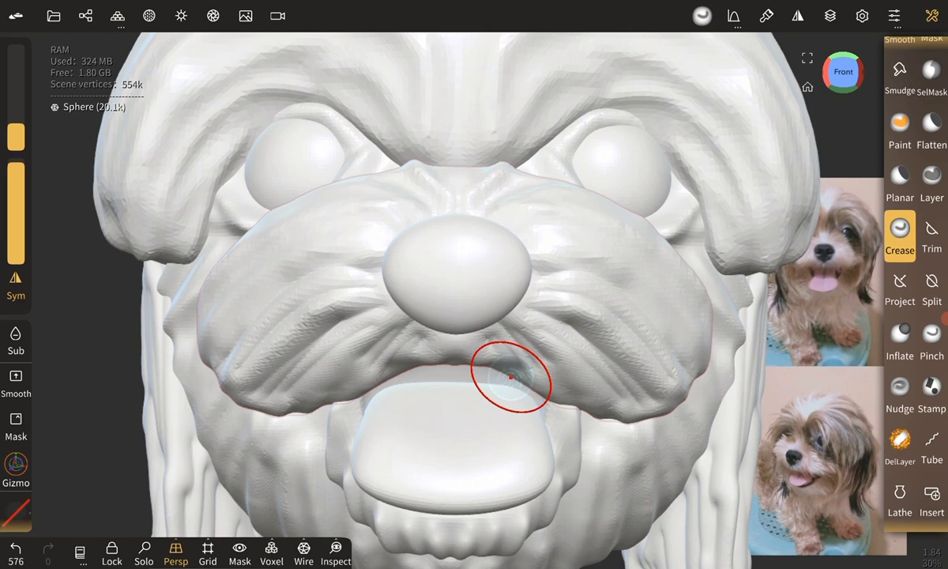
left_click_drag(537, 331, 596, 421)
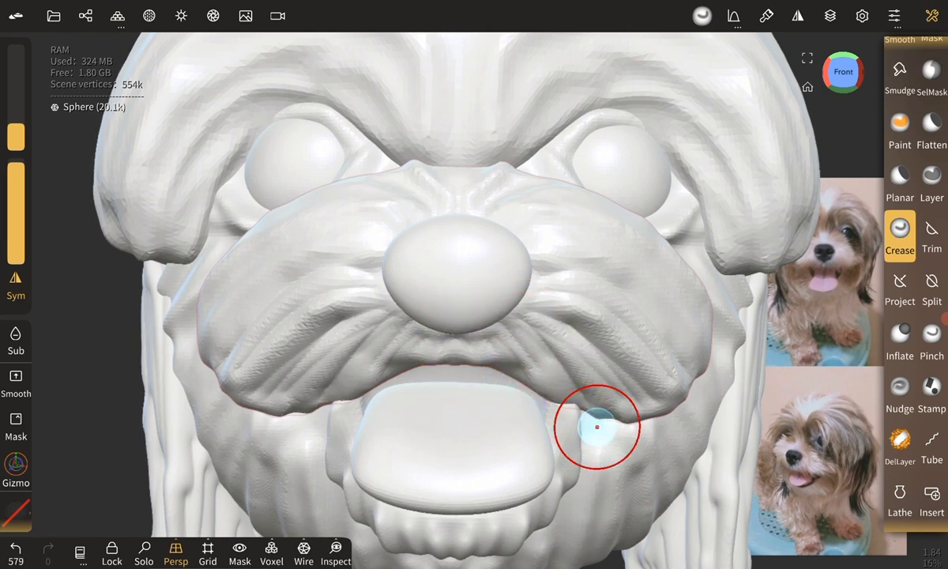
left_click_drag(555, 296, 663, 404)
left_click_drag(126, 371, 91, 386)
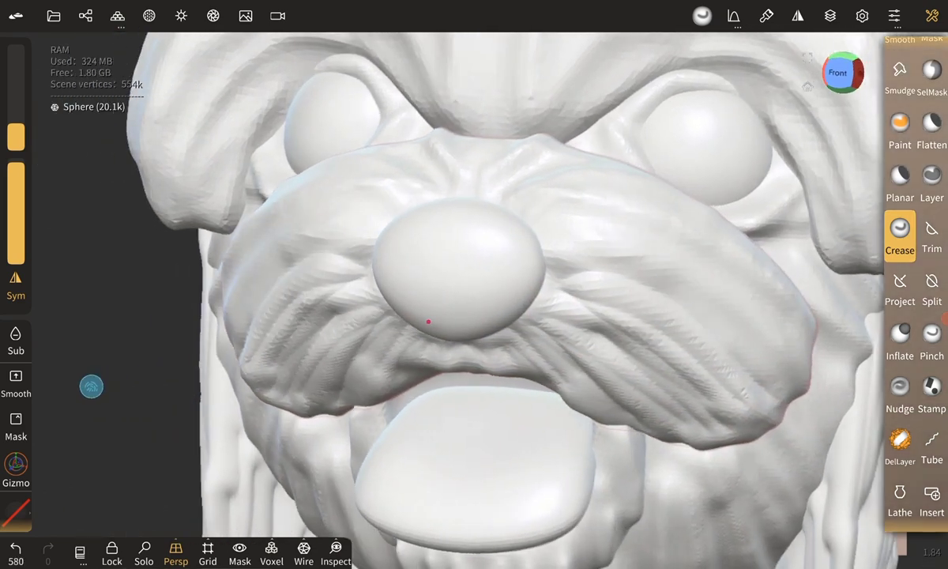
left_click_drag(537, 237, 774, 401)
mouse_move(639, 300)
left_mouse_down()
mouse_move(766, 413)
mouse_move(728, 398)
mouse_move(751, 429)
left_mouse_up()
left_click_drag(679, 284, 804, 398)
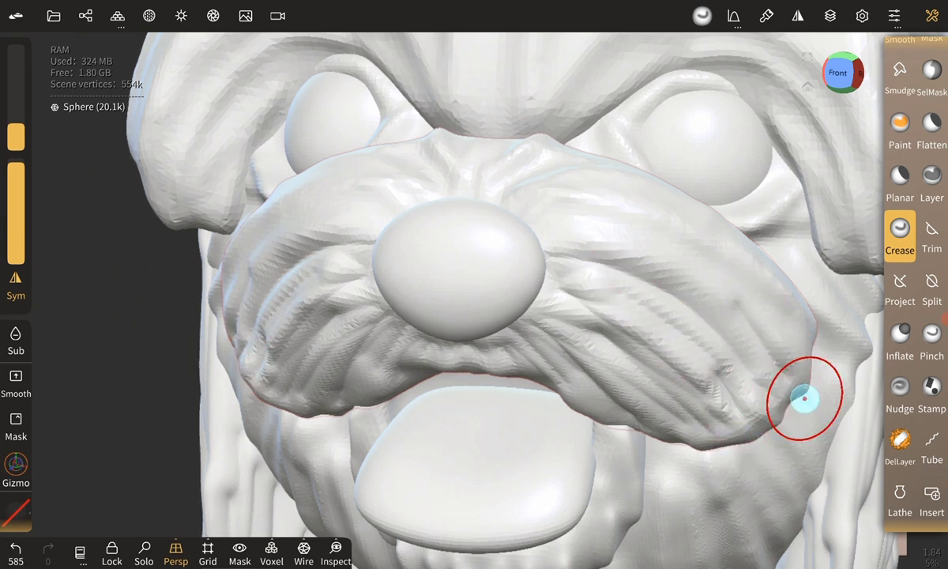
mouse_move(568, 230)
left_mouse_down()
mouse_move(673, 281)
mouse_move(688, 307)
left_mouse_up()
Deepen the cheek folds once more, then smooth around and across the nose.
left_click_drag(600, 198, 694, 247)
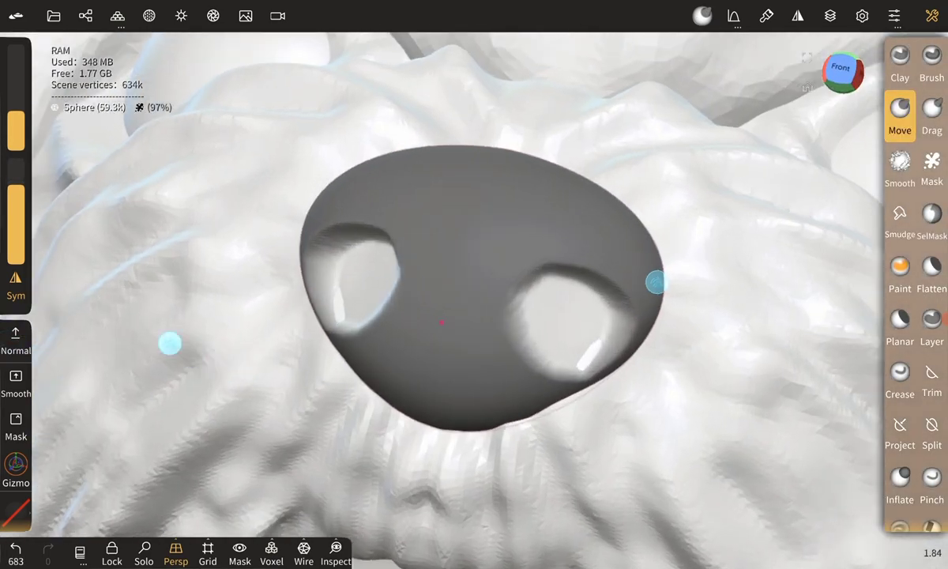
left_click_drag(170, 343, 89, 201)
mouse_move(110, 285)
left_mouse_down()
mouse_move(220, 445)
mouse_move(199, 402)
mouse_move(353, 399)
left_mouse_up()
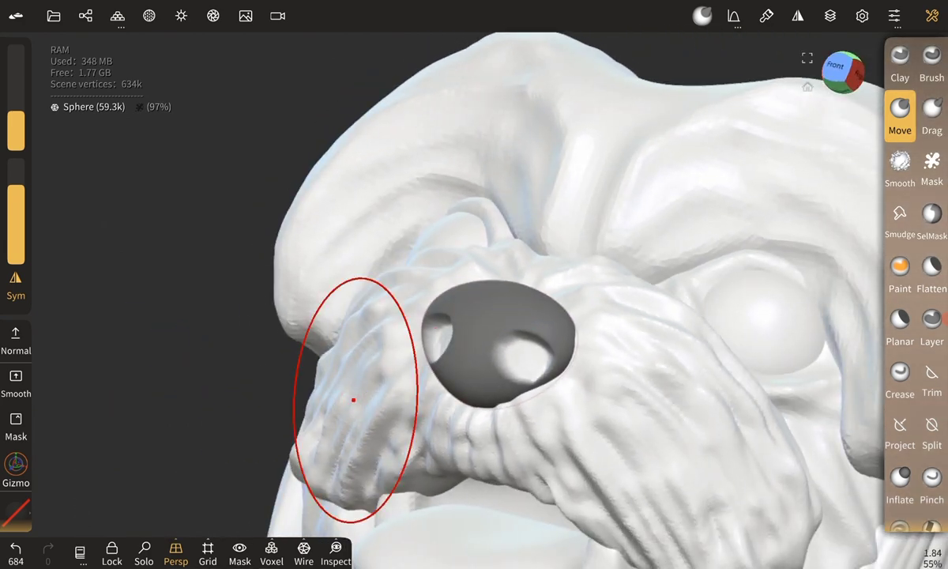
left_click(16, 381)
left_click_drag(506, 365, 586, 335)
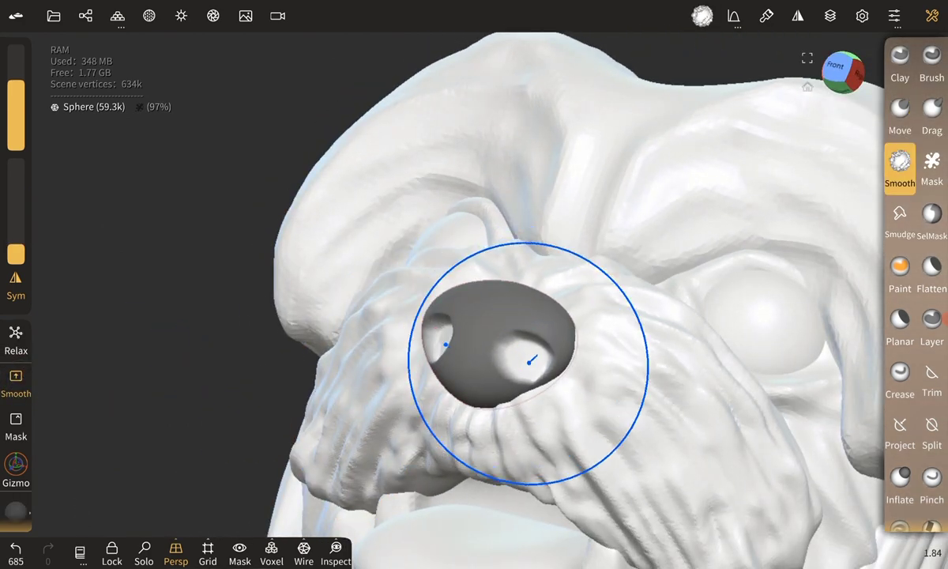
scroll(394, 367, "up", 3)
mouse_move(372, 314)
left_mouse_down()
mouse_move(626, 281)
mouse_move(613, 323)
left_mouse_up()
mouse_move(613, 322)
middle_mouse_down()
mouse_move(539, 347)
mouse_move(408, 425)
mouse_move(656, 303)
mouse_move(549, 312)
middle_mouse_up()
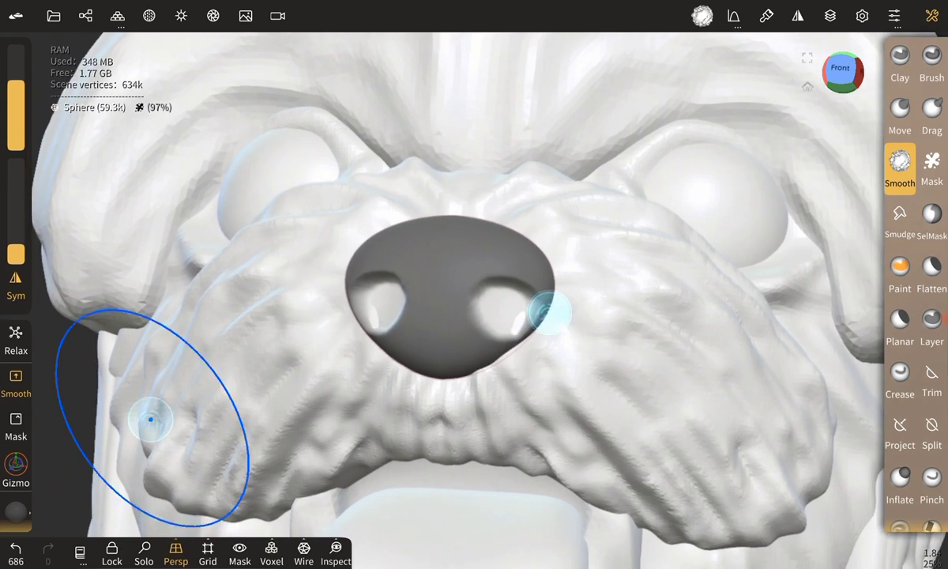
Clear the mask from the nose and sculpt a first strand on the hair shell.
left_click(932, 166)
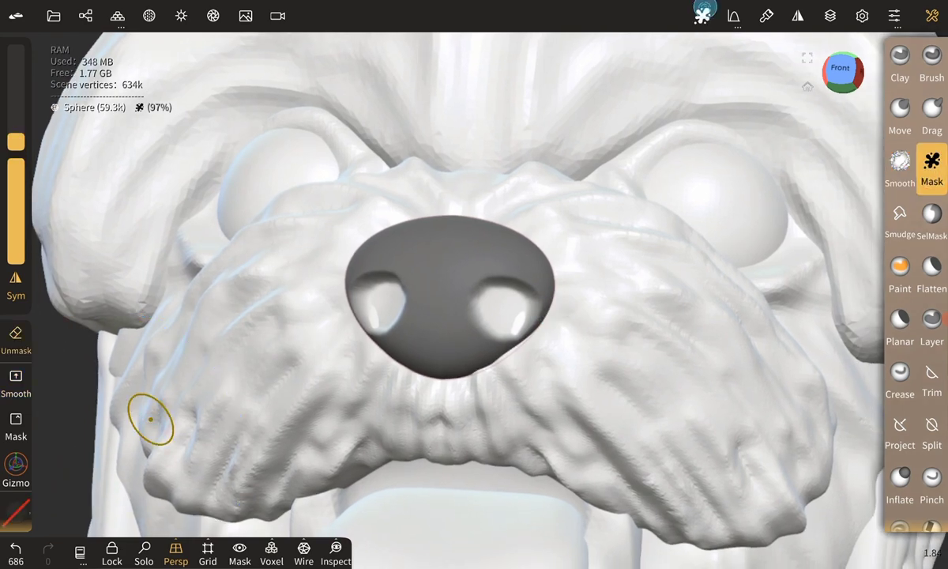
left_click(702, 16)
left_click(747, 87)
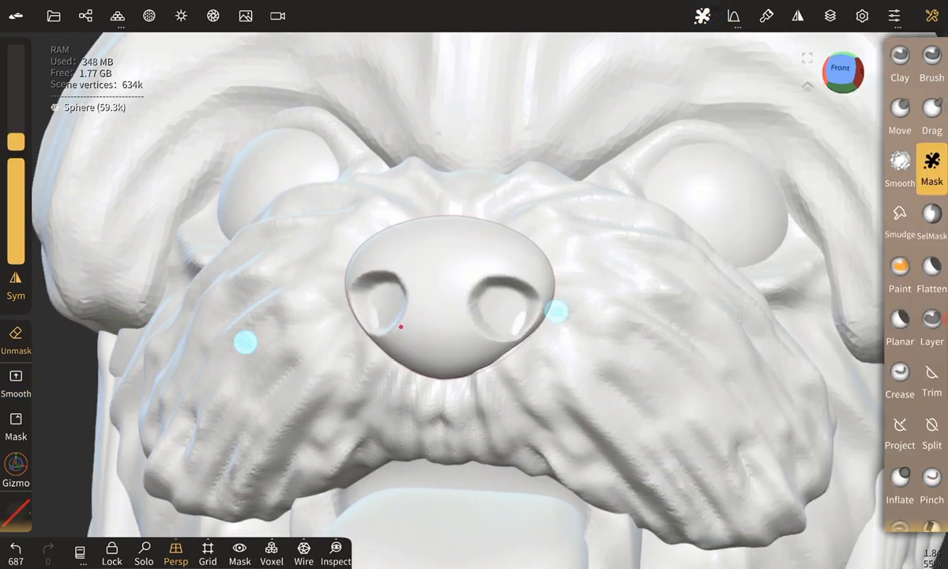
middle_click_drag(400, 325, 387, 316)
mouse_move(596, 322)
left_mouse_down()
mouse_move(598, 352)
mouse_move(656, 299)
left_mouse_up()
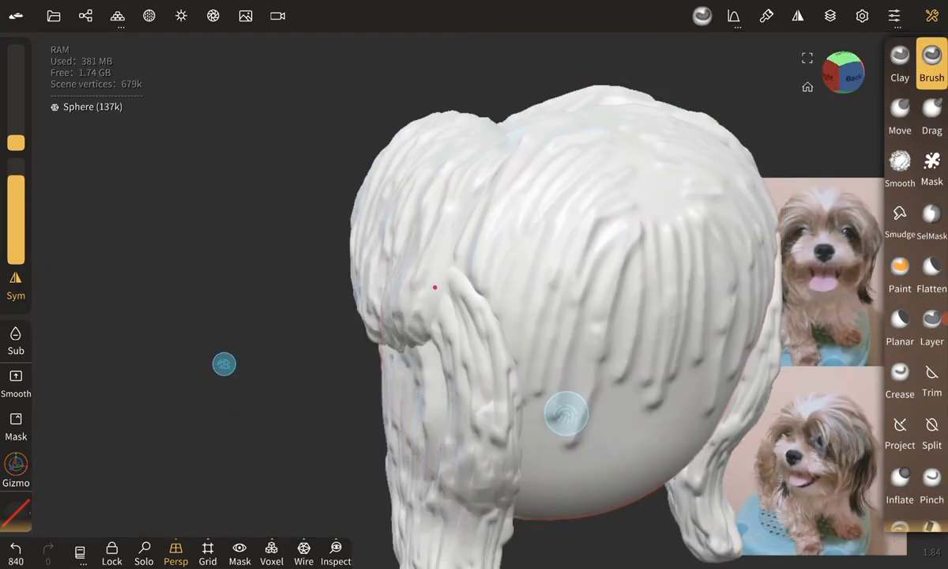
Carve vertical hair-strand grooves into the lower back of the hair shell.
middle_click_drag(237, 371, 208, 302)
middle_click_drag(203, 417, 155, 230)
left_click(529, 348)
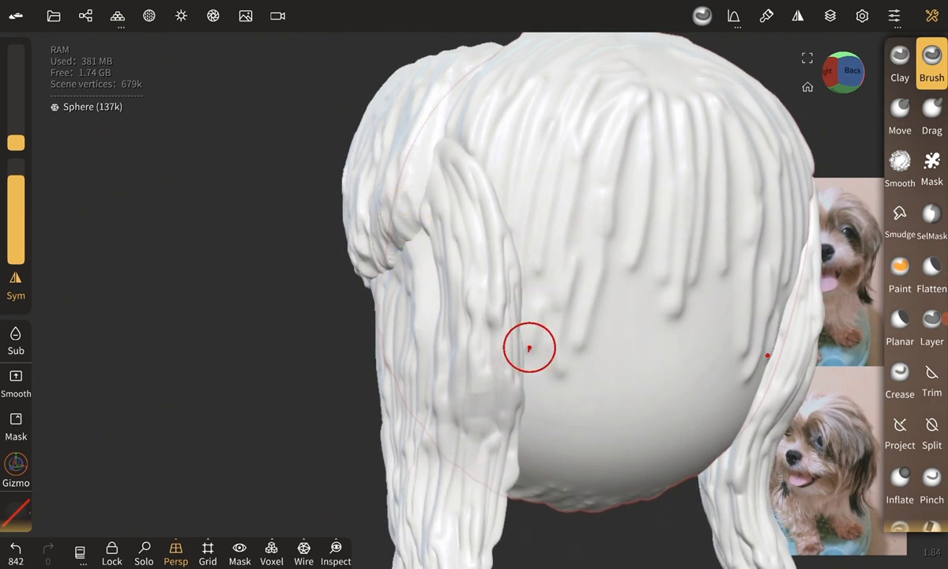
left_click(559, 453)
left_click_drag(621, 294, 598, 462)
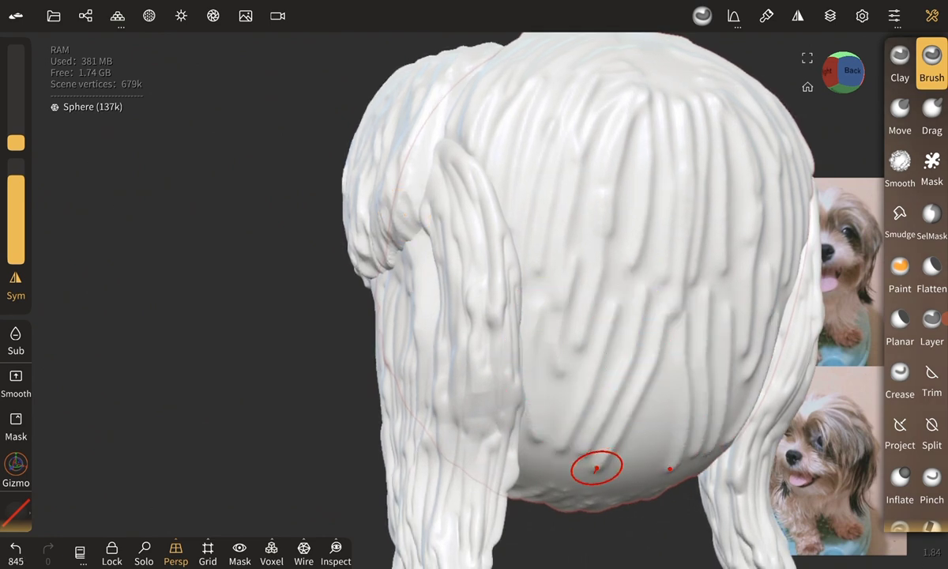
mouse_move(602, 324)
left_mouse_down()
mouse_move(609, 455)
mouse_move(654, 433)
left_mouse_up()
left_click_drag(656, 331, 695, 450)
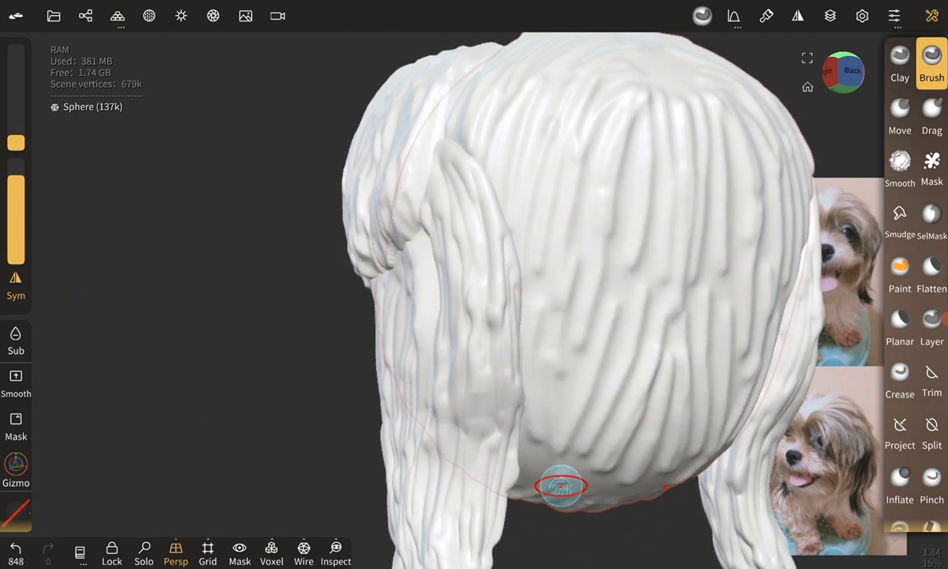
left_click_drag(553, 253, 555, 433)
left_click_drag(600, 229, 603, 402)
left_click_drag(612, 143, 629, 339)
Add more strand grooves across the back of the hair.
left_click_drag(576, 142, 596, 321)
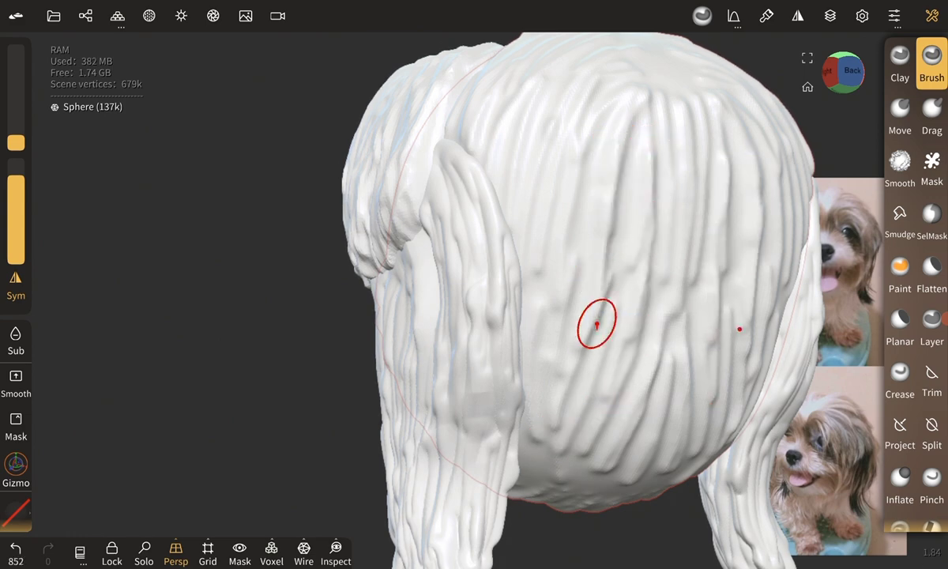
left_click_drag(507, 337, 531, 470)
left_click_drag(505, 387, 555, 491)
left_click_drag(529, 411, 559, 490)
left_click_drag(222, 375, 190, 292)
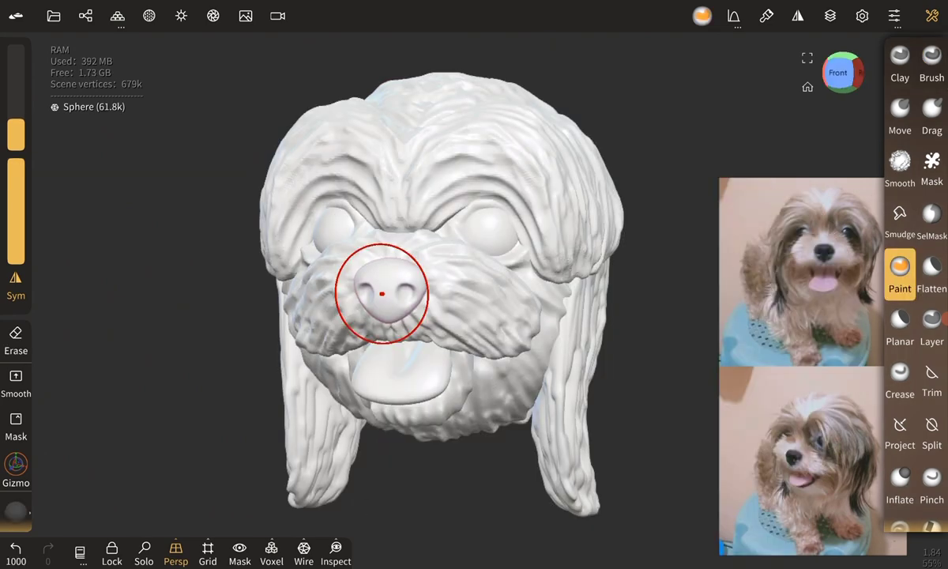
Paint the whole nose dark charcoal grey.
scroll(16, 434, "down", 2)
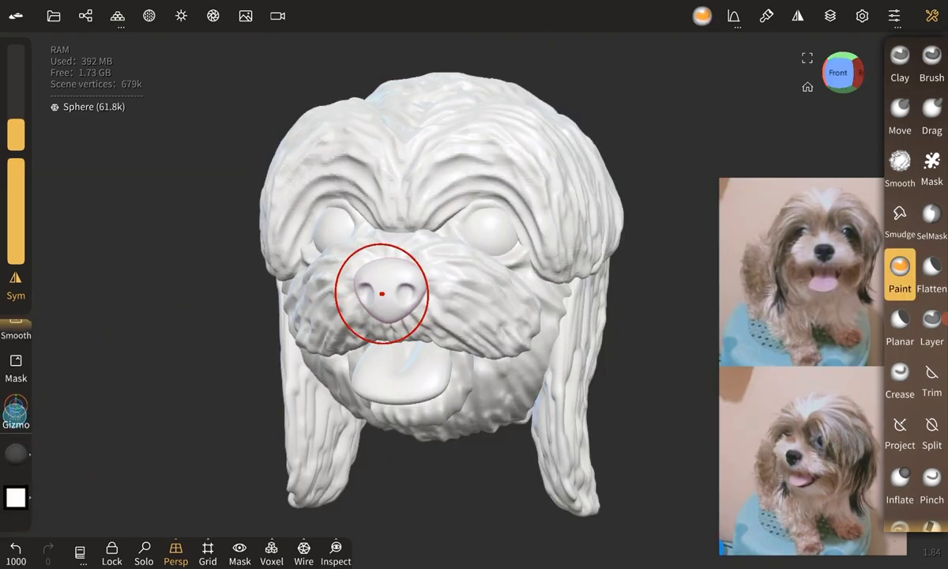
left_click(12, 459)
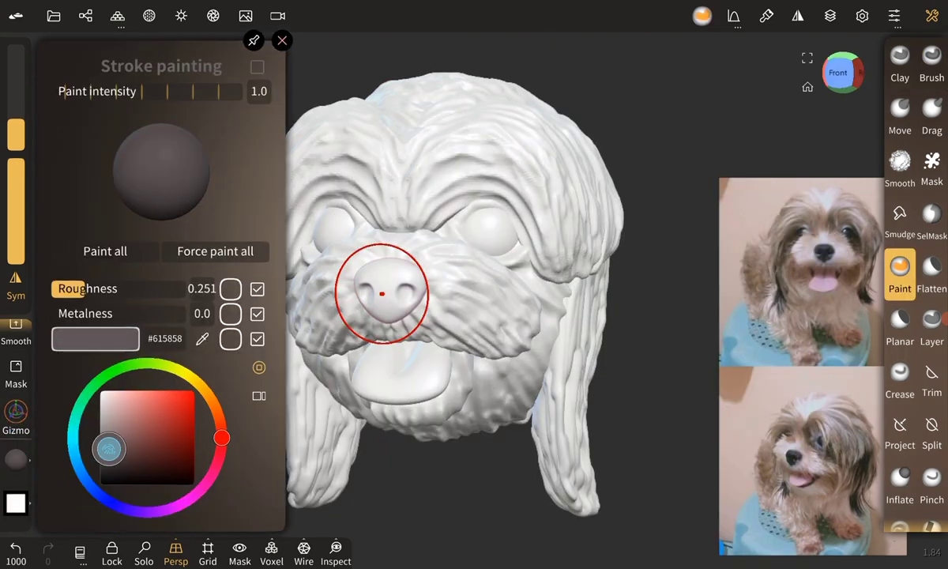
mouse_move(109, 448)
left_mouse_down()
mouse_move(89, 458)
mouse_move(99, 462)
mouse_move(100, 452)
left_mouse_up()
left_click(105, 250)
left_click(108, 251)
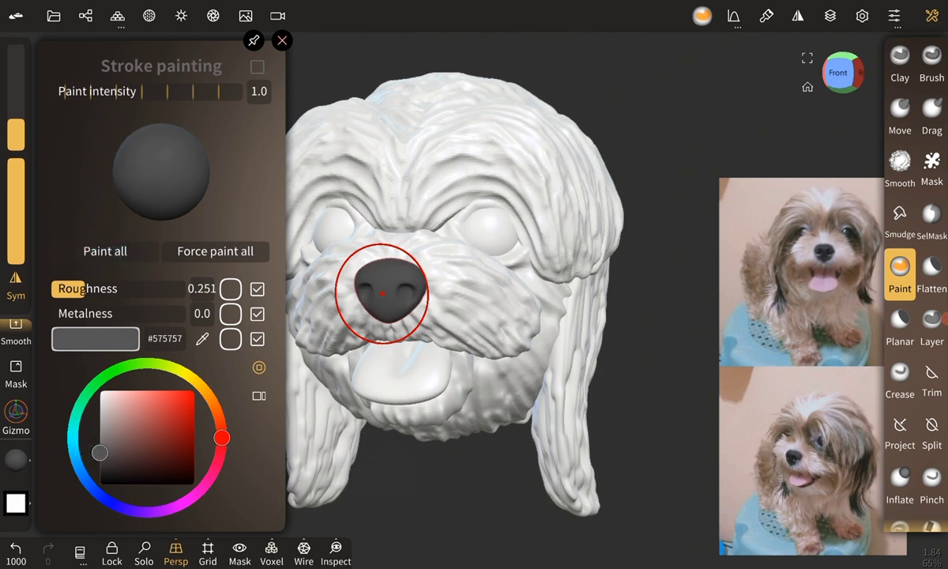
left_click(490, 227)
Paint both eyeballs dark grey, trying a few grey shades and undoing the last.
left_click(489, 227)
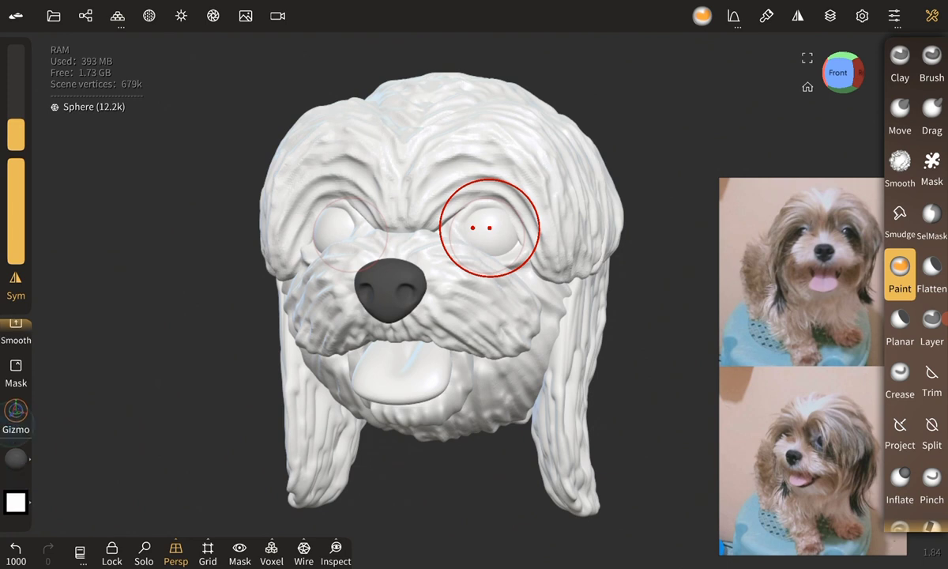
left_click(17, 464)
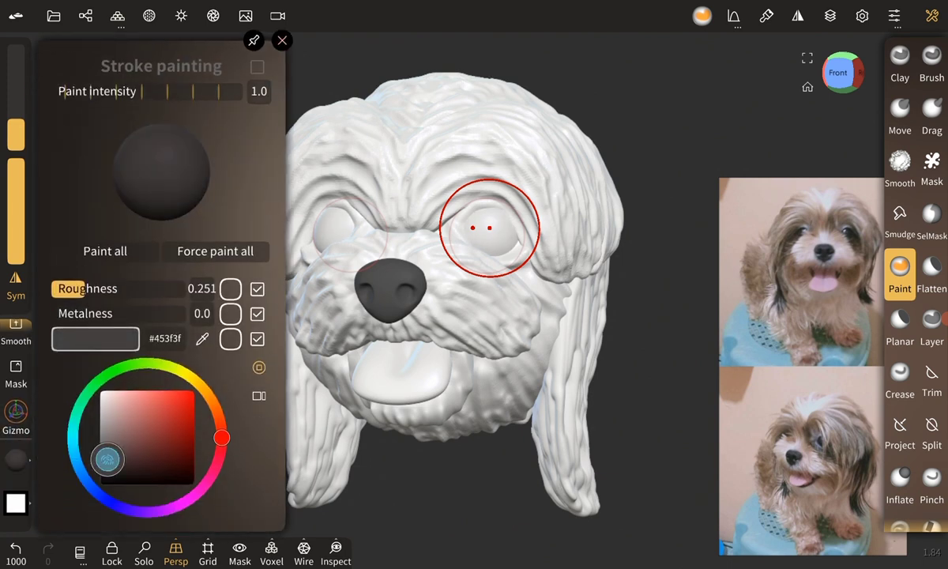
left_click(489, 228)
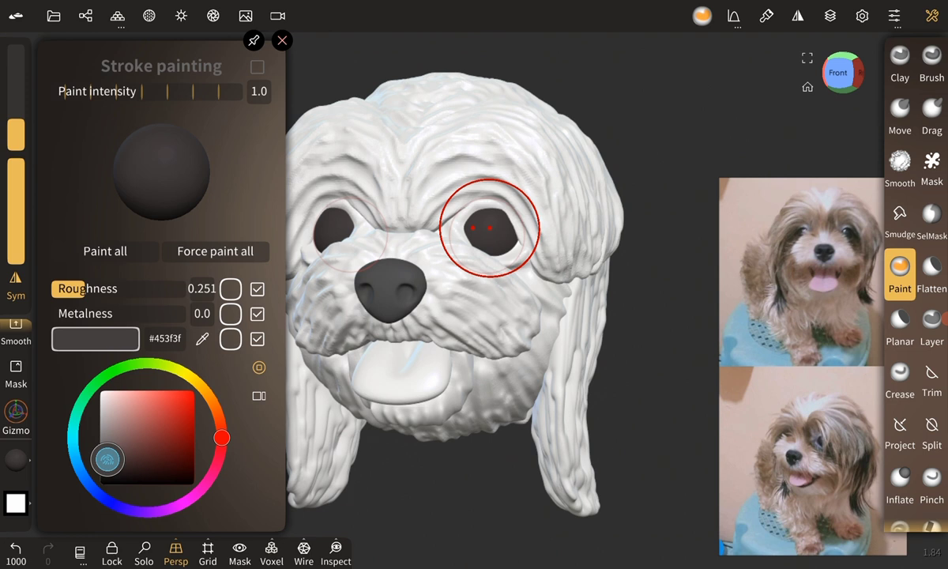
left_click_drag(107, 459, 109, 464)
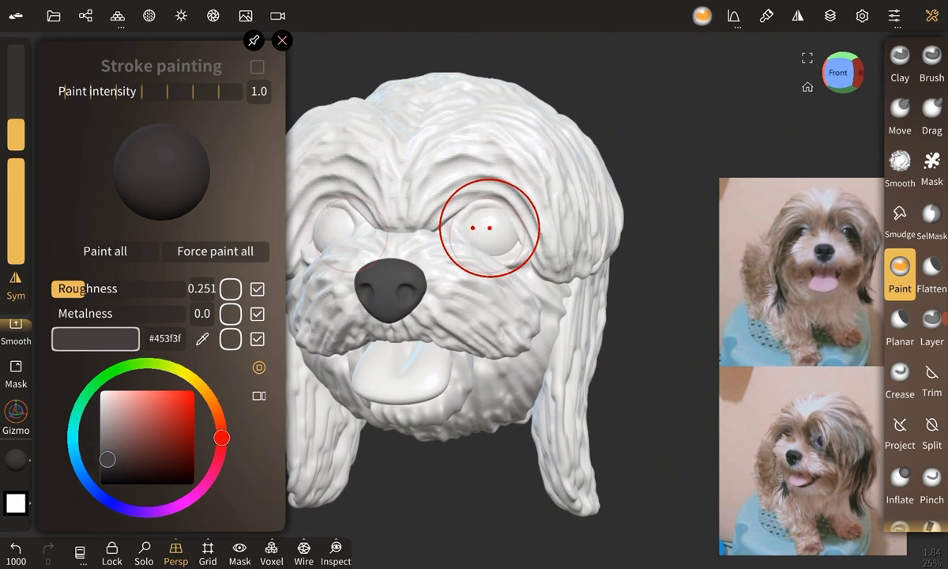
left_click(101, 251)
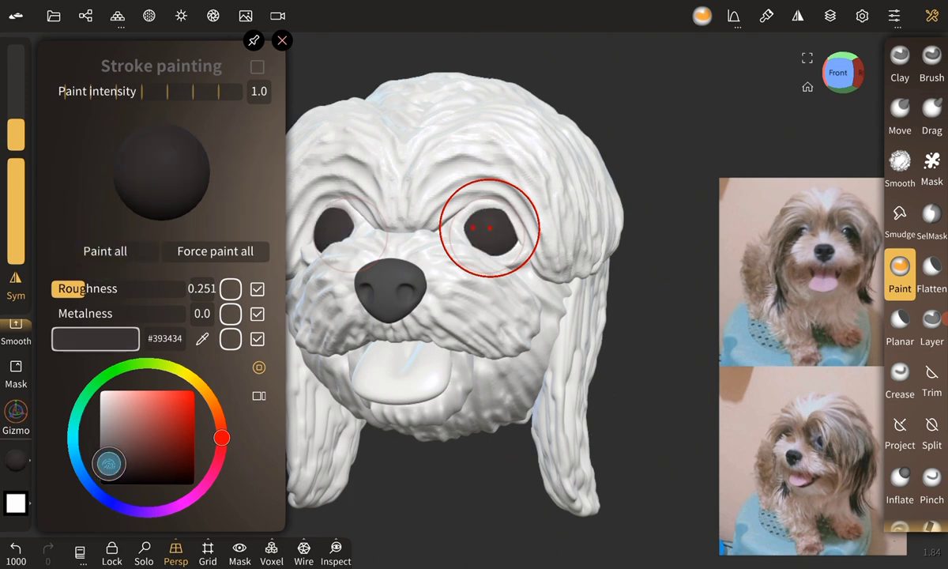
left_click_drag(109, 464, 97, 455)
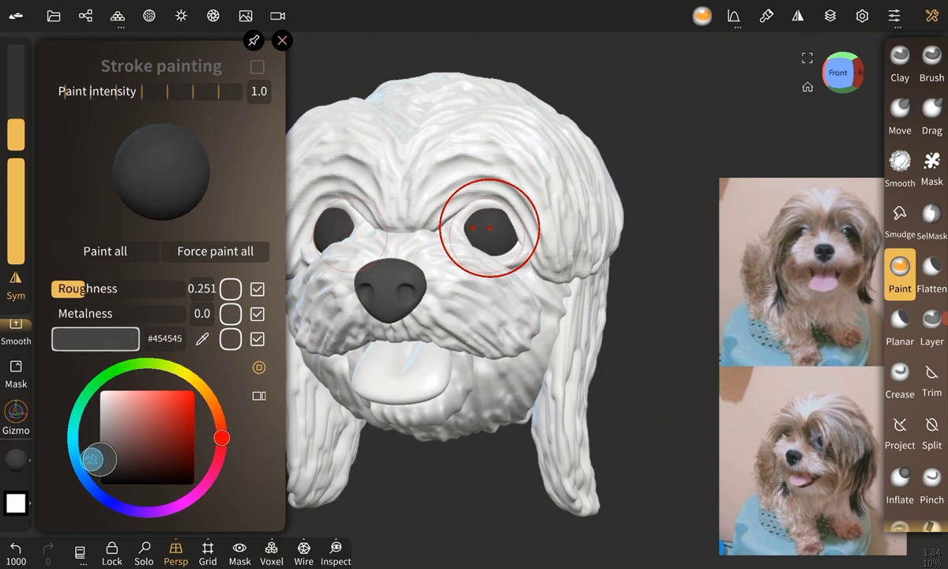
left_click(98, 250)
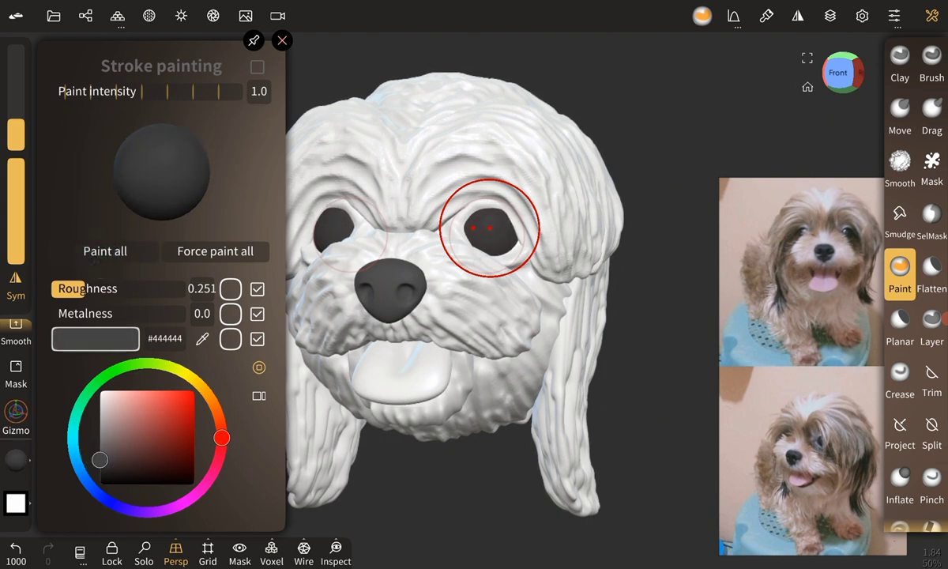
mouse_move(100, 462)
left_mouse_down()
mouse_move(91, 455)
mouse_move(100, 448)
left_mouse_up()
key("ctrl+z")
Paint dark patches across both brows, above the right eye and down the left side of the head.
left_click_drag(300, 197, 439, 228)
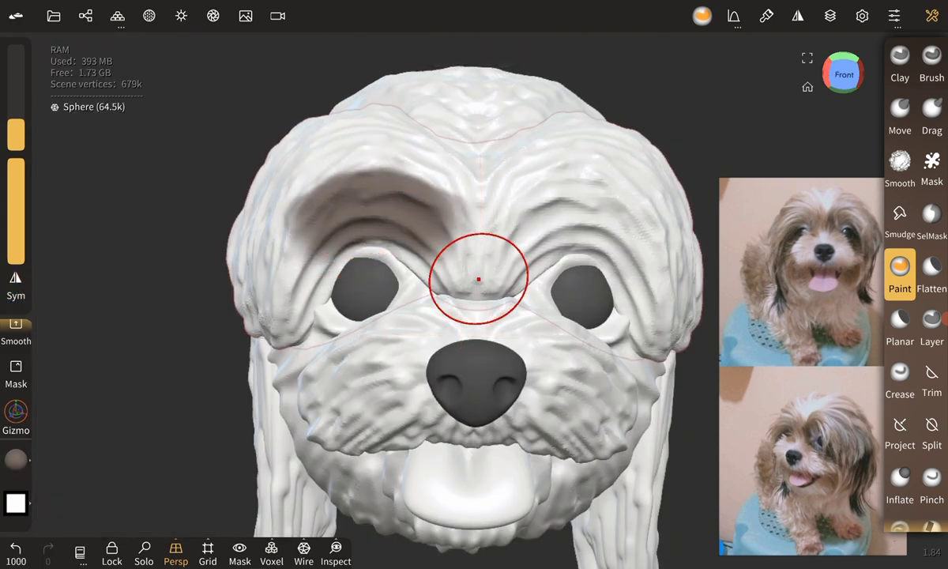
mouse_move(479, 278)
left_mouse_down()
mouse_move(522, 207)
mouse_move(566, 234)
mouse_move(426, 251)
left_mouse_up()
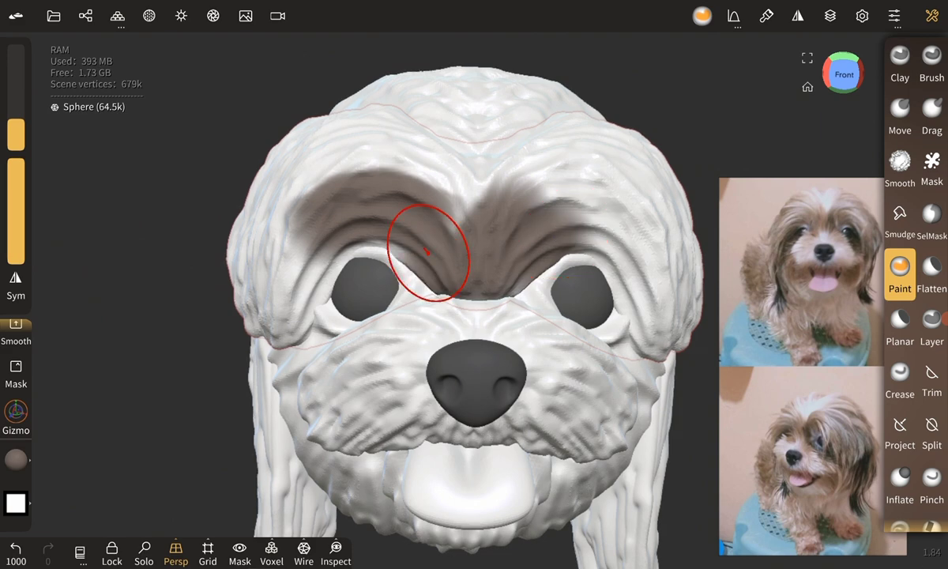
left_click_drag(267, 320, 278, 184)
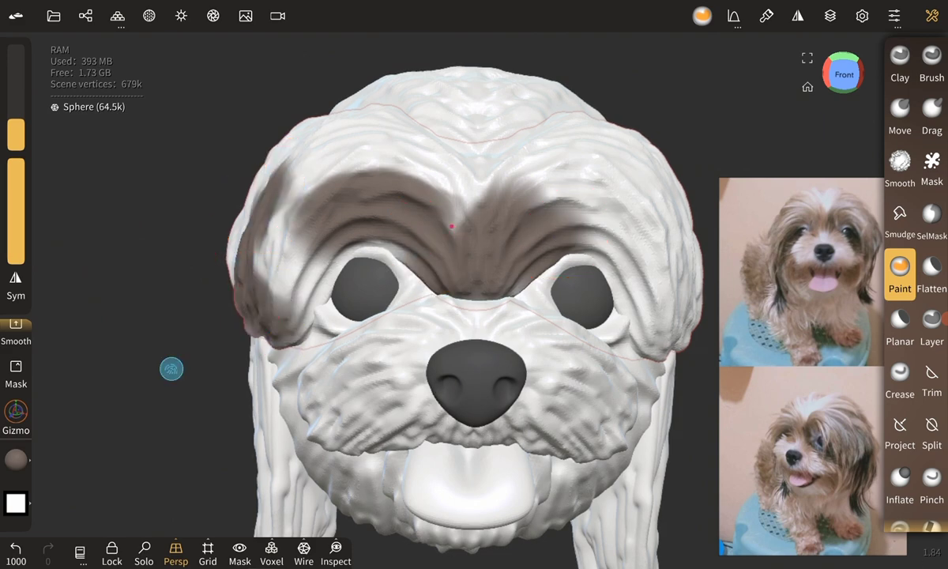
left_click_drag(171, 368, 97, 377)
mouse_move(553, 162)
left_mouse_down()
mouse_move(673, 233)
mouse_move(698, 324)
left_mouse_up()
left_click_drag(154, 365, 57, 376)
left_click_drag(569, 166, 693, 234)
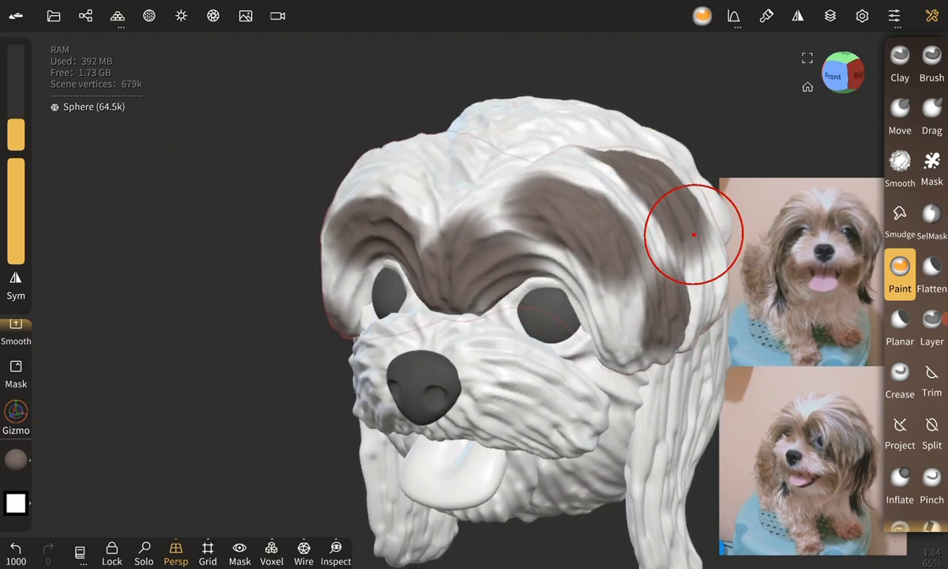
Darken the top-left of the head and add a dark stripe down a hair strand, undoing a muzzle stroke.
mouse_move(100, 364)
left_mouse_down()
mouse_move(161, 375)
mouse_move(229, 350)
mouse_move(181, 387)
mouse_move(213, 412)
mouse_move(268, 395)
left_mouse_up()
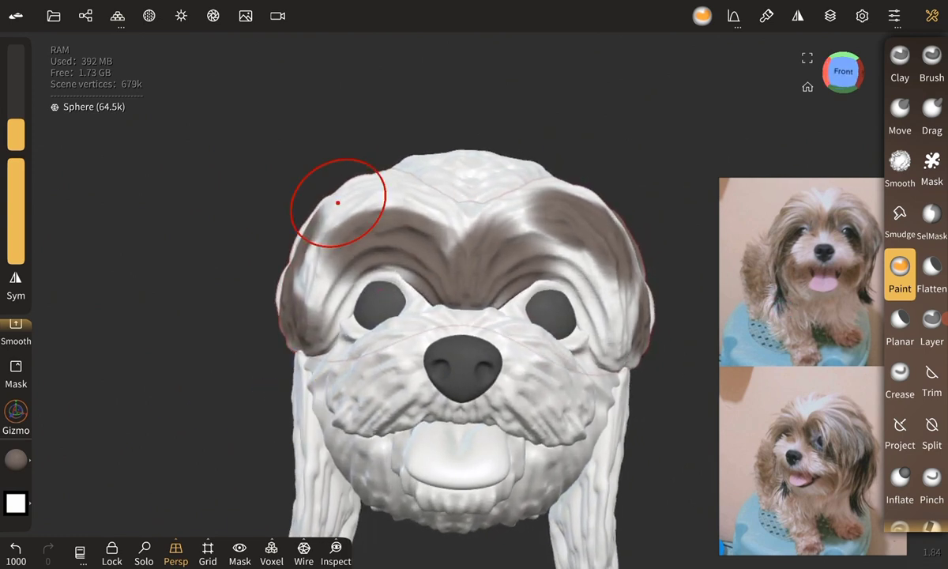
left_click_drag(338, 203, 390, 186)
mouse_move(98, 317)
left_mouse_down()
mouse_move(178, 346)
mouse_move(182, 327)
mouse_move(184, 363)
left_mouse_up()
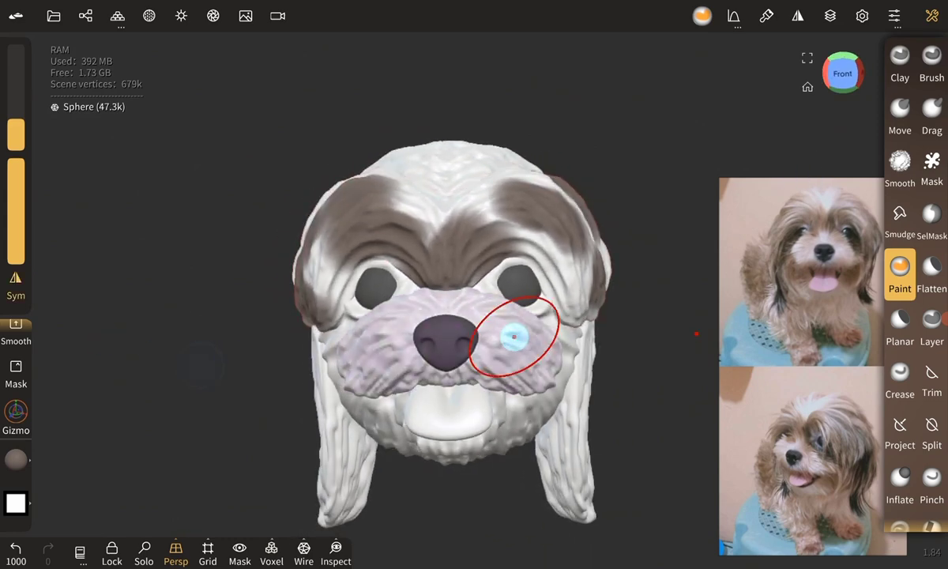
scroll(474, 316, "up", 5)
left_click_drag(396, 311, 419, 316)
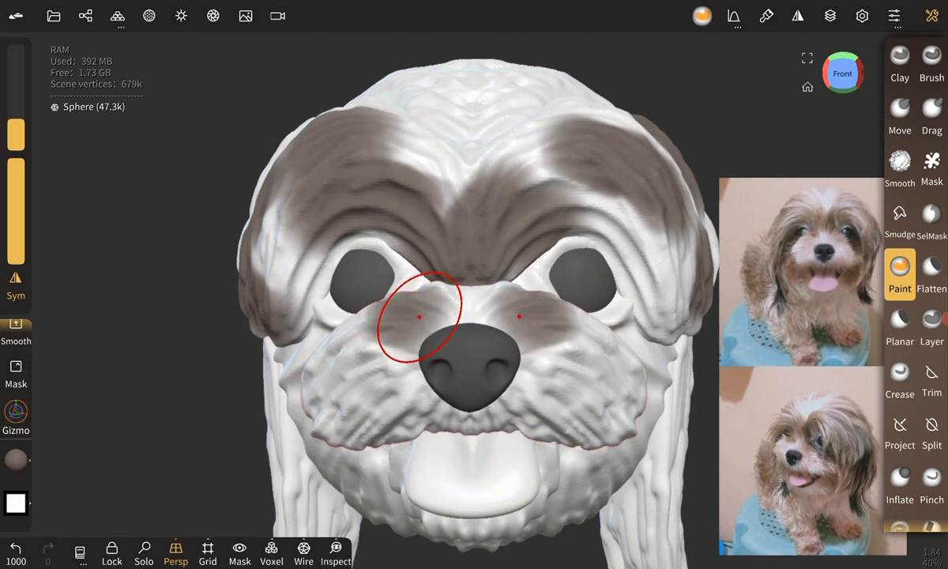
key("ctrl+z")
left_click_drag(695, 474, 622, 478)
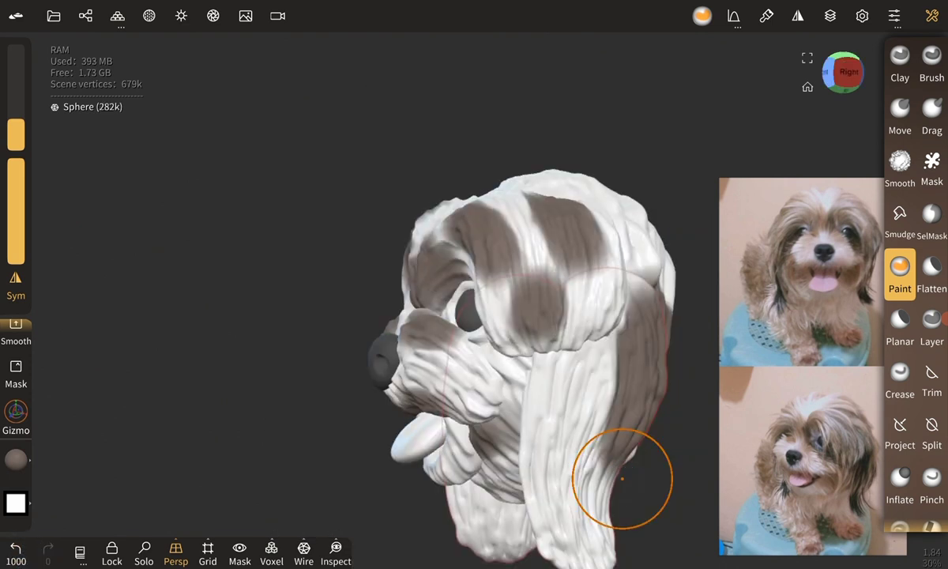
left_click_drag(555, 383, 545, 508)
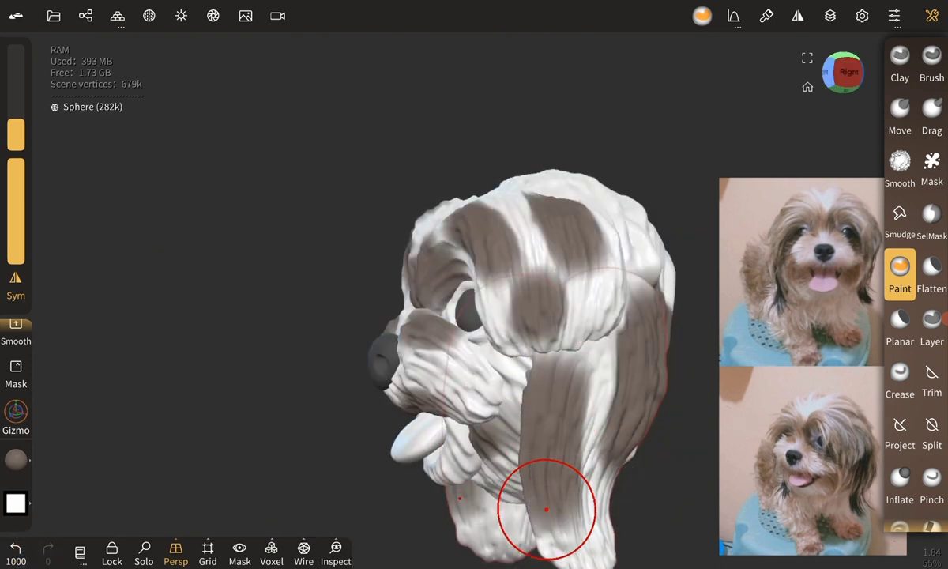
Paint a brown patch on the upper back of the hair shell, then isolate Sphere 1 with Solo.
mouse_move(157, 325)
left_mouse_down()
mouse_move(216, 352)
mouse_move(84, 352)
left_mouse_up()
left_click(583, 337)
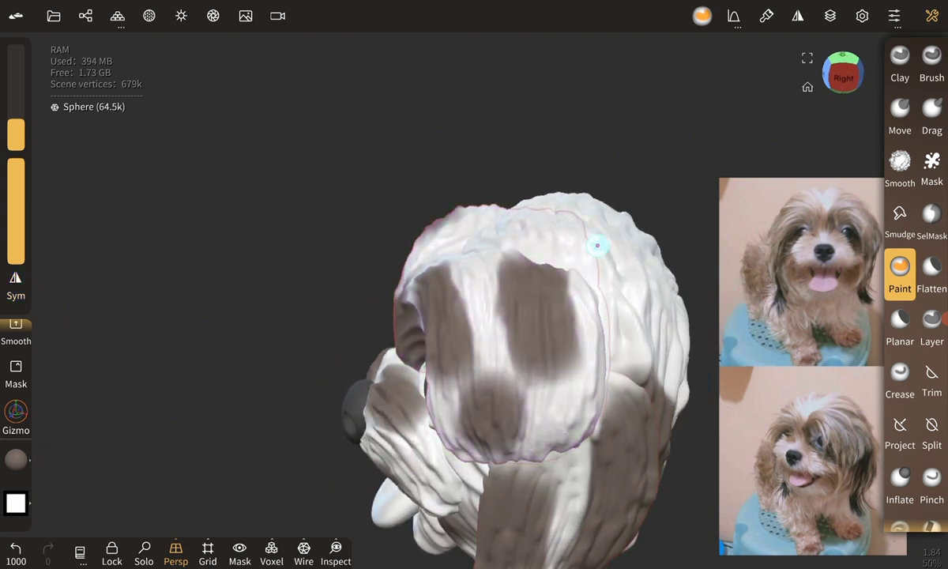
left_click(606, 315)
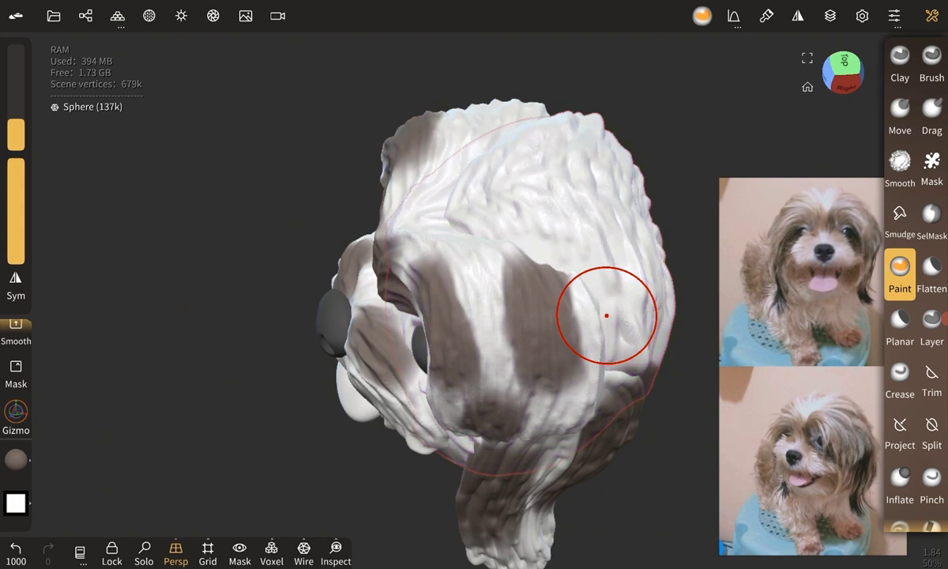
mouse_move(607, 315)
left_mouse_down()
mouse_move(653, 338)
mouse_move(629, 364)
left_mouse_up()
mouse_move(171, 329)
left_mouse_down()
mouse_move(103, 305)
mouse_move(148, 404)
mouse_move(229, 396)
mouse_move(102, 339)
mouse_move(198, 349)
mouse_move(100, 325)
mouse_move(239, 423)
mouse_move(169, 374)
mouse_move(114, 386)
left_mouse_up()
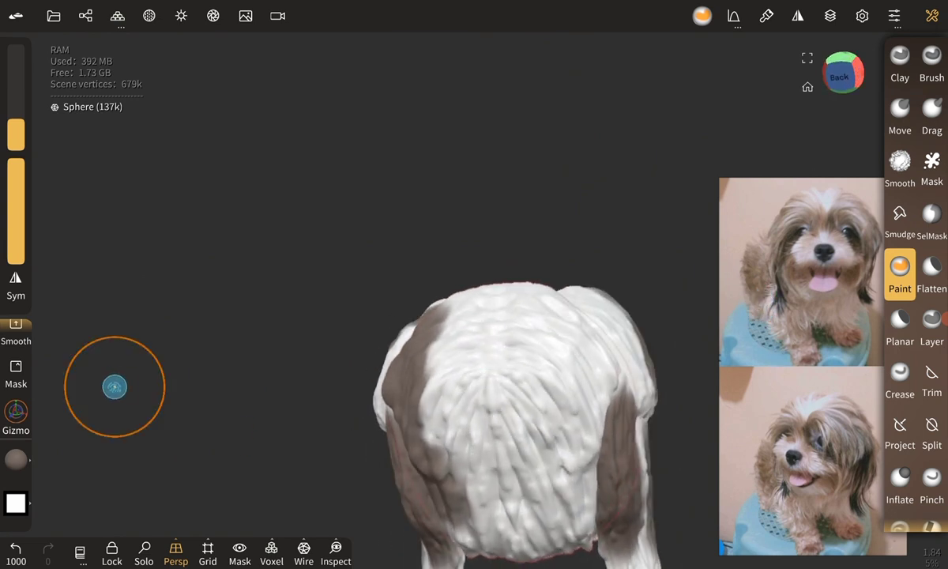
mouse_move(553, 308)
left_mouse_down()
mouse_move(619, 404)
mouse_move(596, 455)
left_mouse_up()
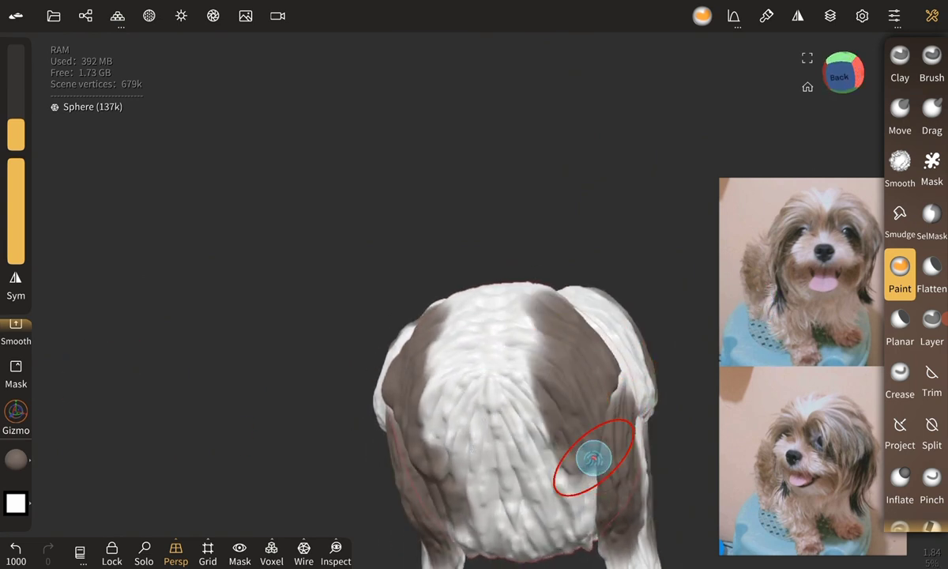
left_click(144, 553)
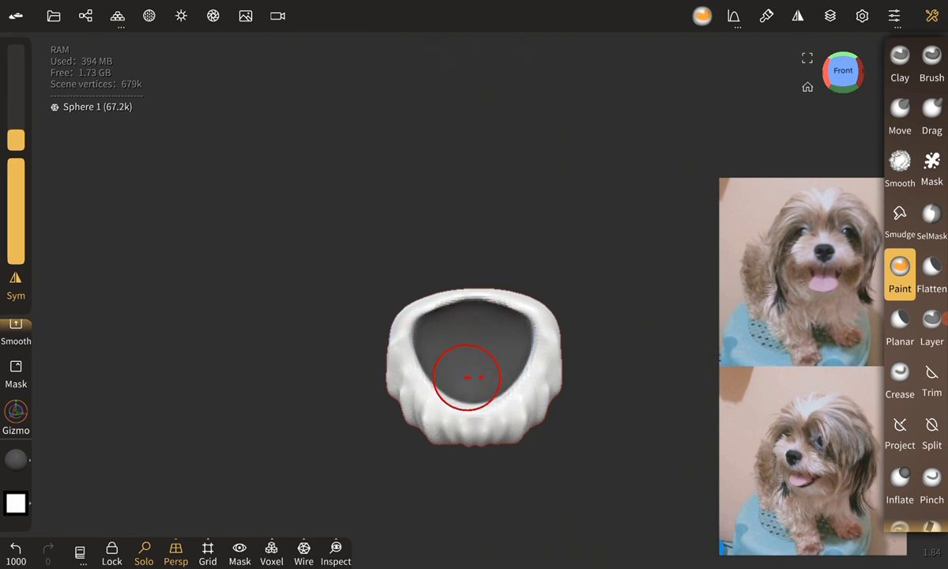
Show the whole dog again and paint the selected tongue a soft pink (#e29e9b).
left_click(144, 553)
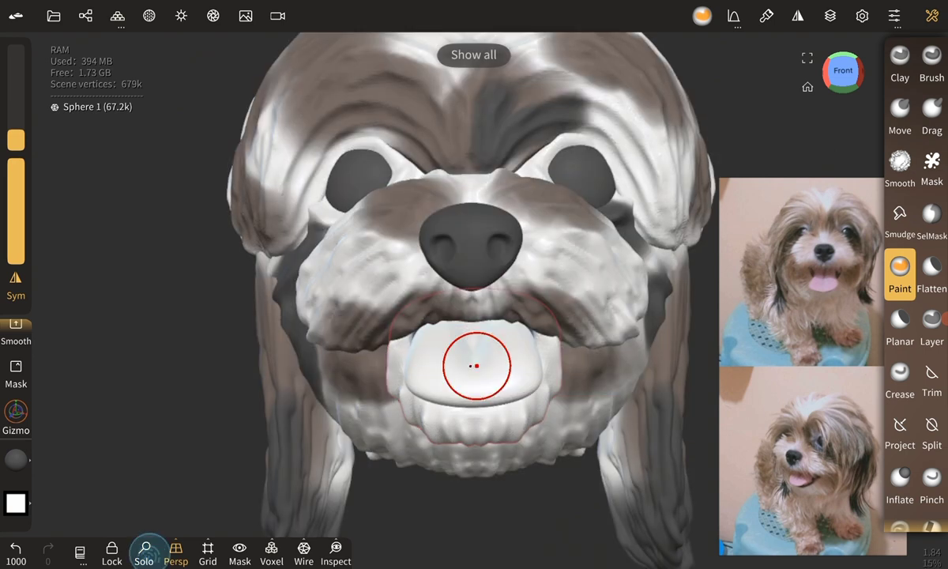
left_click(419, 363)
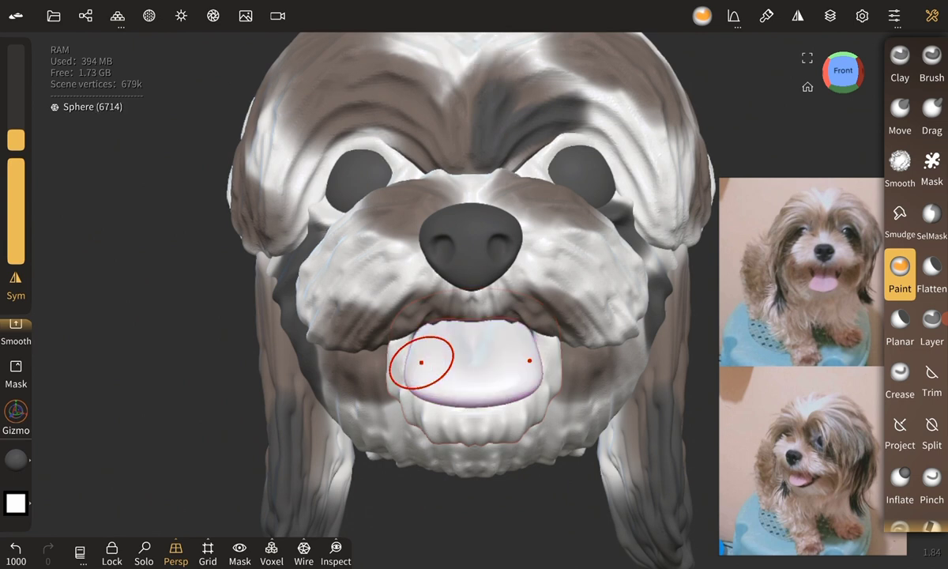
left_click(16, 460)
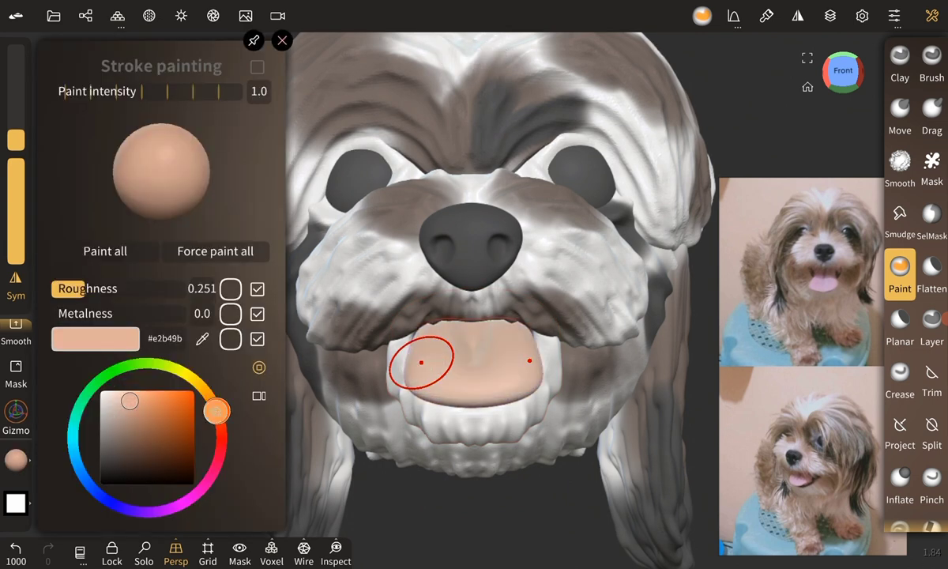
left_click_drag(217, 414, 221, 434)
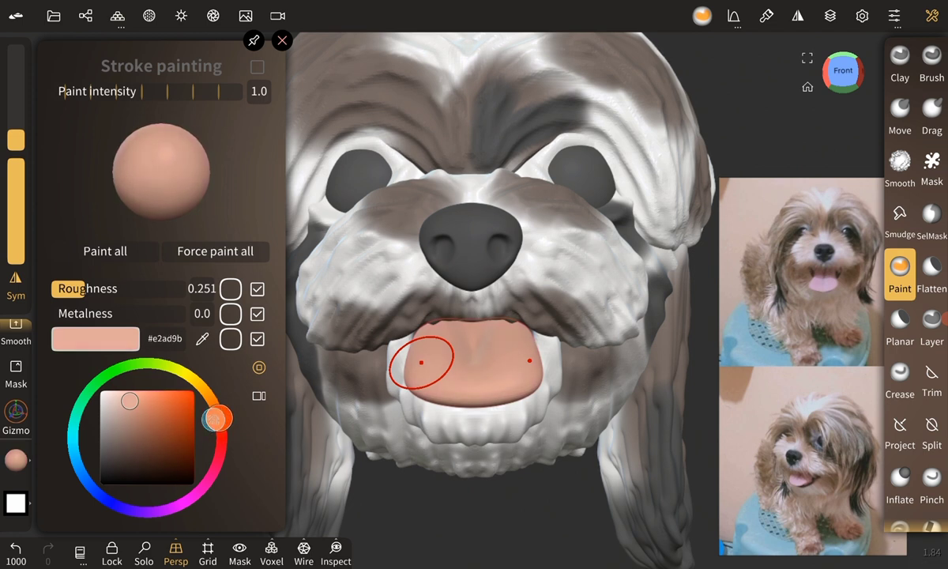
left_click_drag(217, 418, 221, 434)
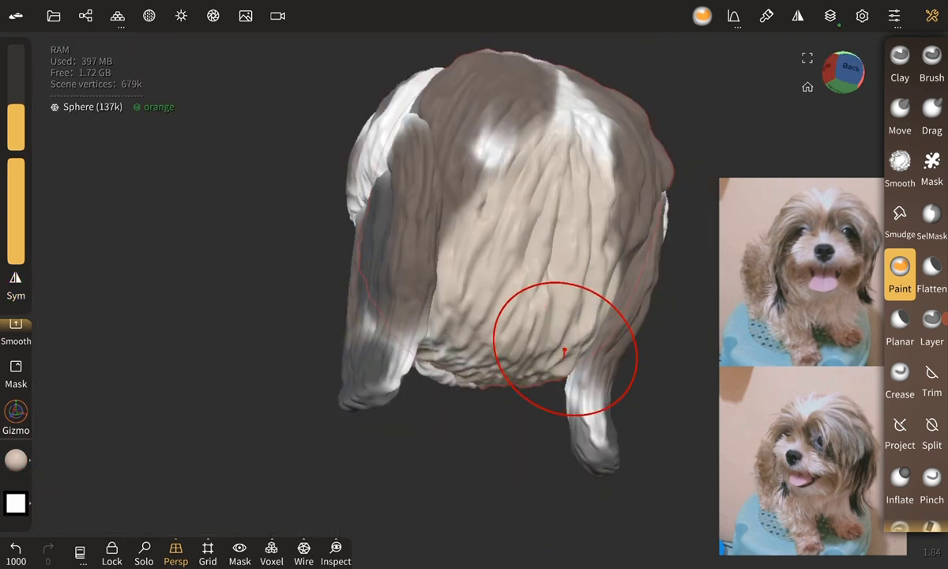
On the orange paint layer, paint the right cheek tan.
mouse_move(146, 275)
left_mouse_down()
mouse_move(188, 371)
mouse_move(239, 406)
mouse_move(451, 158)
mouse_move(407, 376)
mouse_move(470, 222)
mouse_move(540, 317)
mouse_move(45, 347)
mouse_move(158, 398)
mouse_move(476, 360)
mouse_move(74, 444)
mouse_move(550, 318)
mouse_move(212, 464)
left_mouse_up()
left_click(144, 550)
mouse_move(560, 341)
left_mouse_down()
mouse_move(345, 453)
mouse_move(78, 342)
left_mouse_up()
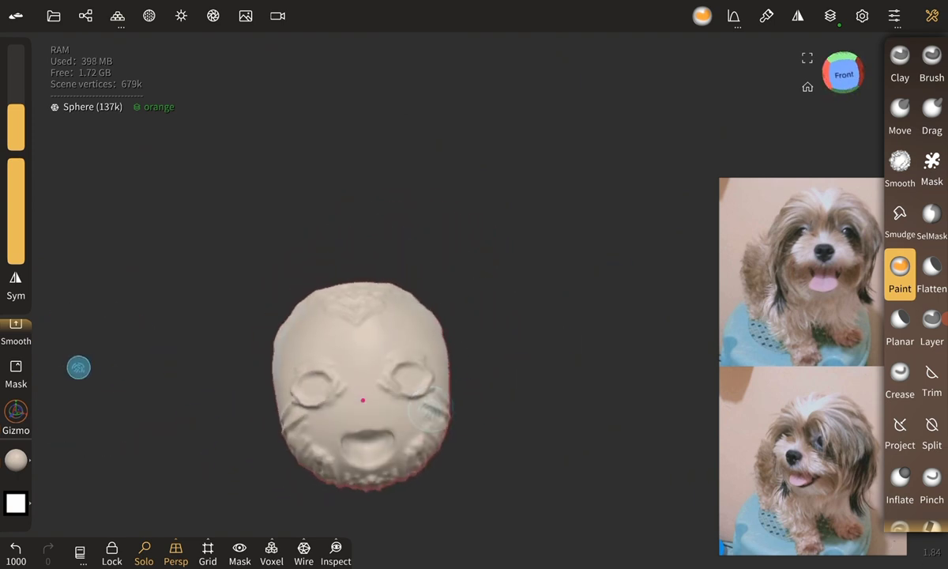
mouse_move(435, 383)
left_mouse_down()
mouse_move(99, 415)
mouse_move(71, 379)
left_mouse_up()
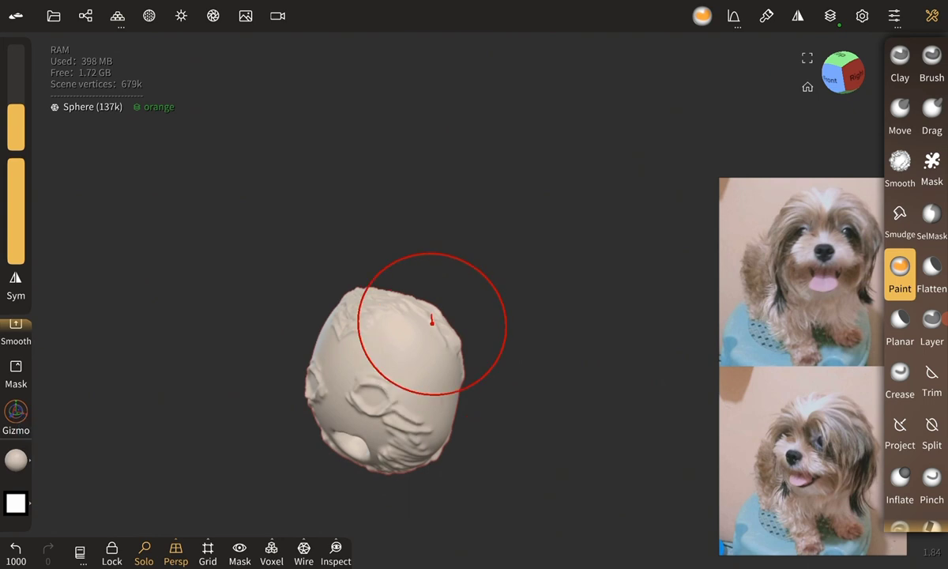
mouse_move(171, 420)
left_mouse_down()
mouse_move(159, 364)
mouse_move(248, 359)
left_mouse_up()
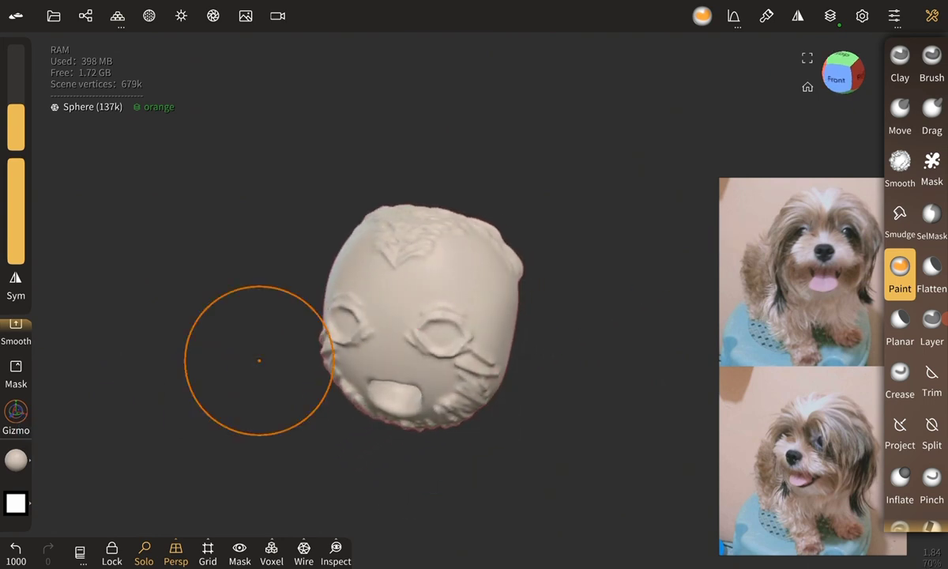
left_click(151, 553)
left_click(221, 380)
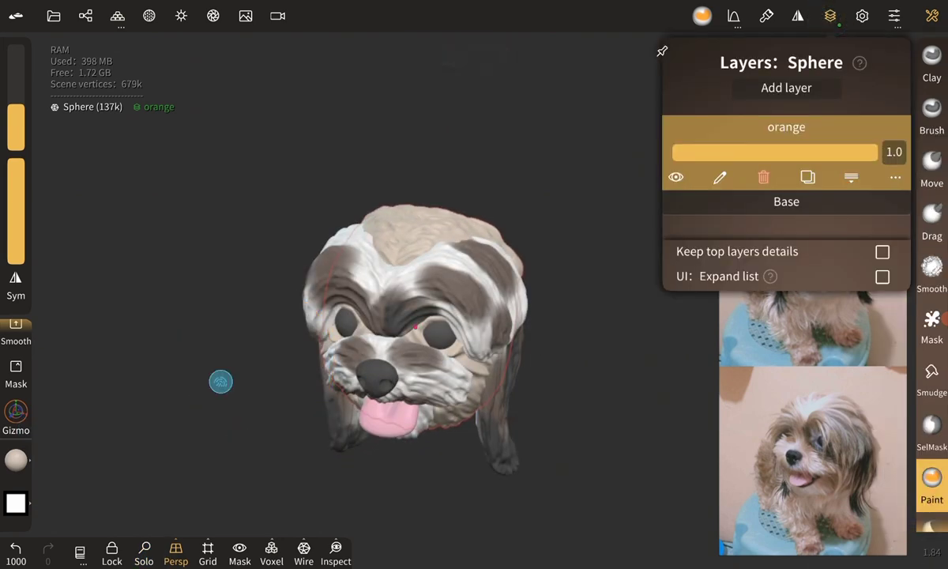
scroll(473, 316, "up", 5)
mouse_move(518, 296)
left_mouse_down()
mouse_move(493, 313)
mouse_move(545, 320)
mouse_move(512, 303)
mouse_move(364, 307)
mouse_move(446, 269)
mouse_move(450, 245)
left_mouse_up()
Paint tan across the isolated muzzle piece, then try lowering the orange layer's strength.
left_click(146, 551)
mouse_move(133, 312)
left_mouse_down()
mouse_move(264, 527)
mouse_move(184, 465)
mouse_move(174, 438)
left_mouse_up()
mouse_move(426, 190)
left_mouse_down()
mouse_move(314, 233)
mouse_move(345, 242)
mouse_move(275, 212)
mouse_move(380, 341)
mouse_move(122, 213)
mouse_move(129, 188)
mouse_move(167, 260)
left_mouse_up()
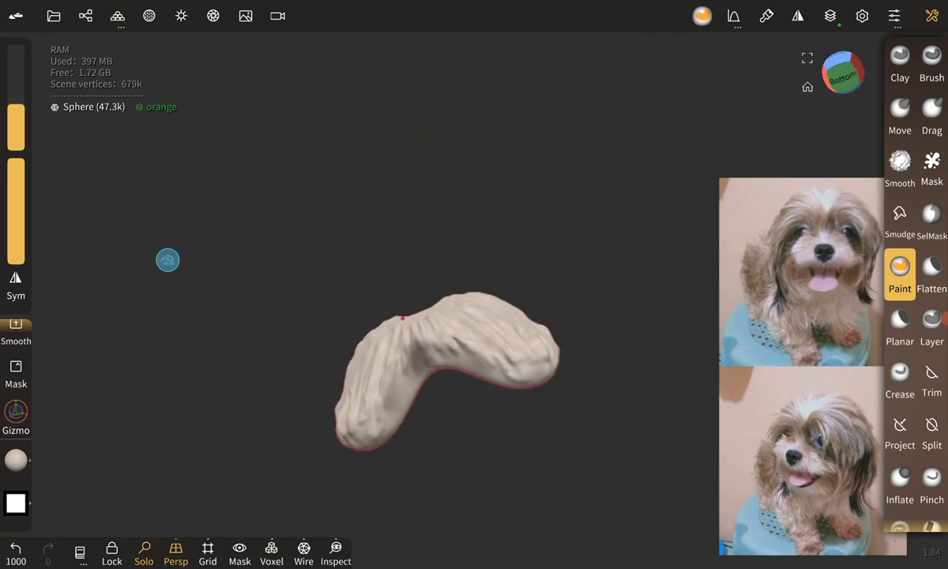
mouse_move(420, 361)
left_mouse_down()
mouse_move(525, 370)
mouse_move(387, 402)
mouse_move(357, 439)
left_mouse_up()
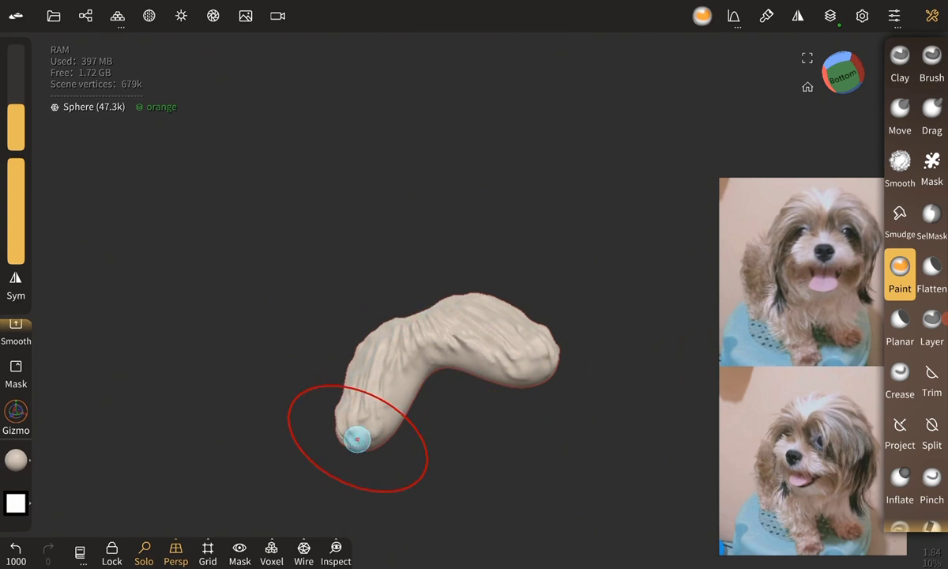
left_click(144, 552)
mouse_move(261, 394)
left_mouse_down()
mouse_move(146, 276)
mouse_move(155, 326)
left_mouse_up()
left_click(830, 16)
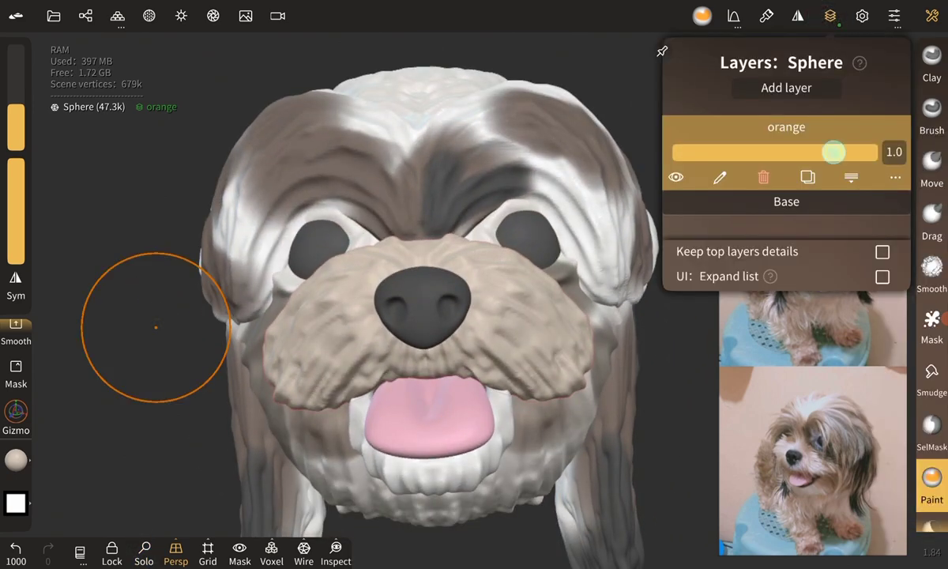
left_click_drag(819, 152, 746, 151)
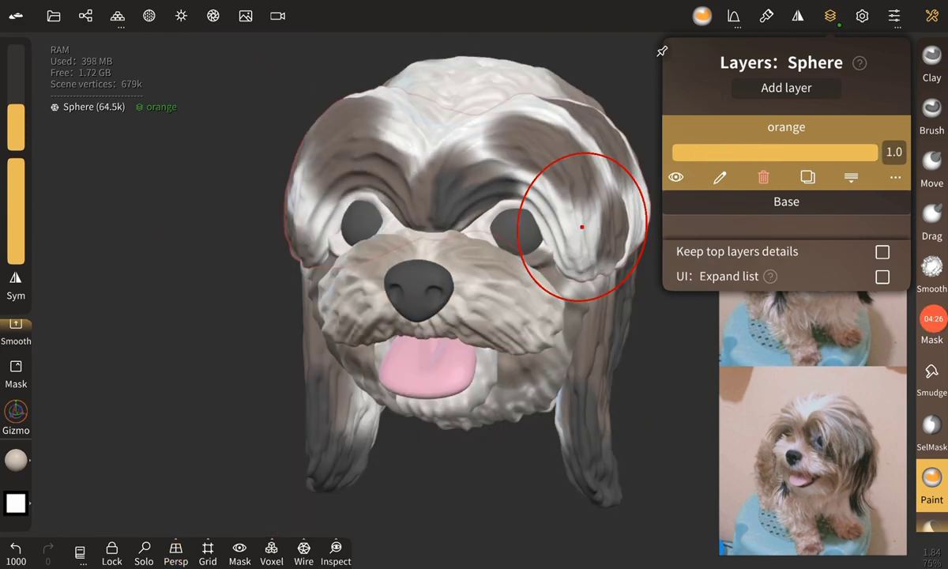
left_click(144, 551)
Paint both top-of-head fur lobes tan with symmetry, then fade the orange layer to about 0.5.
left_click(829, 16)
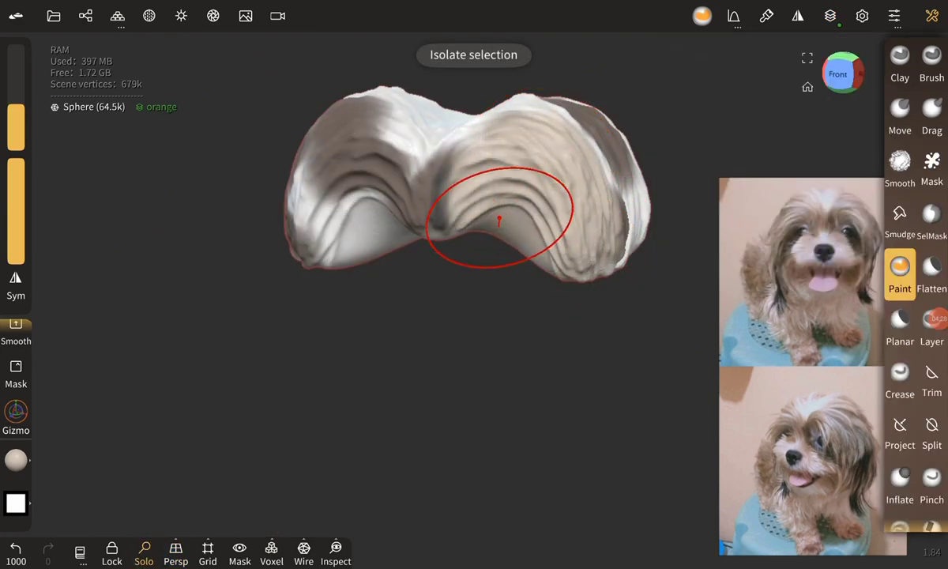
mouse_move(439, 212)
left_mouse_down()
mouse_move(614, 231)
mouse_move(616, 244)
left_mouse_up()
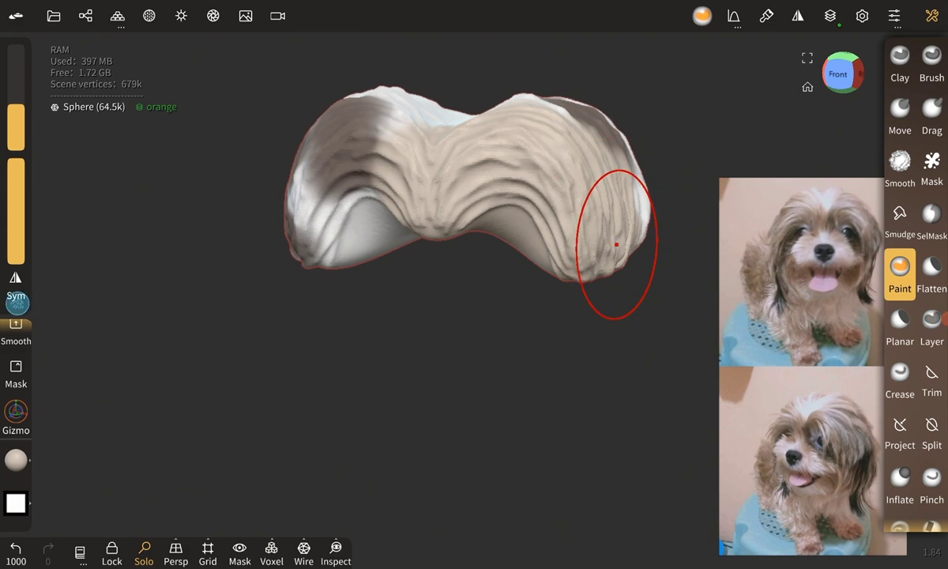
left_click(16, 303)
mouse_move(423, 158)
left_mouse_down()
mouse_move(318, 169)
mouse_move(402, 127)
mouse_move(515, 224)
left_mouse_up()
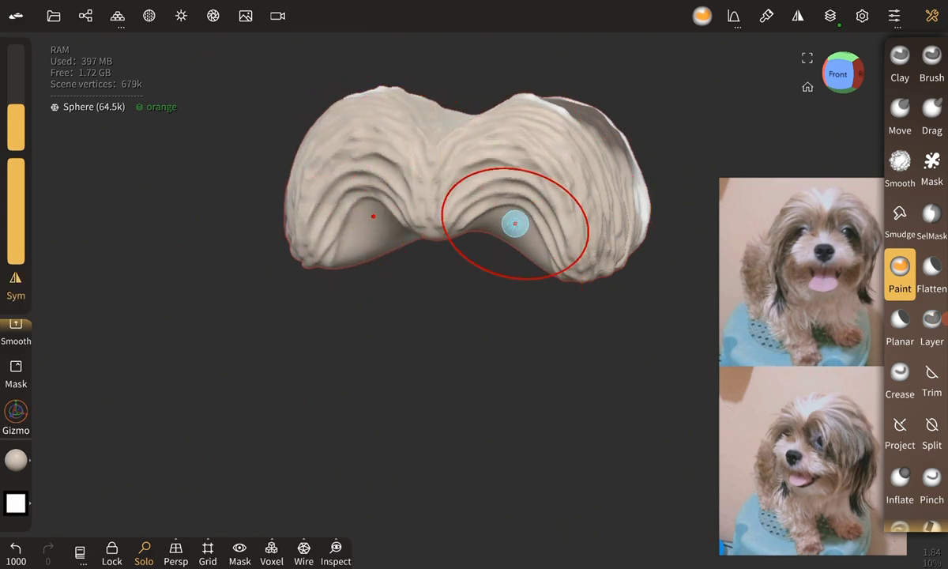
left_click(144, 551)
left_click_drag(142, 380, 216, 309)
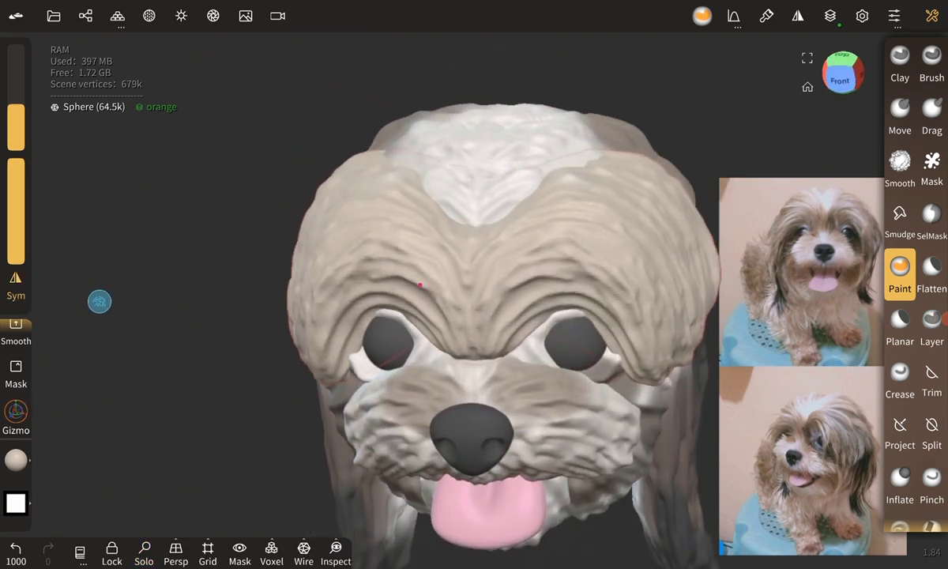
left_click(829, 15)
left_click_drag(777, 148, 707, 166)
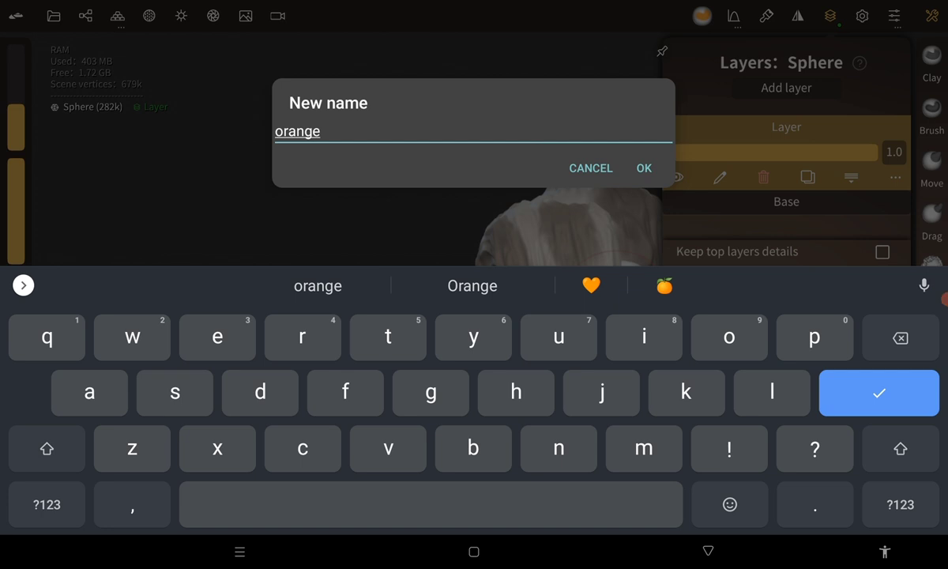
Keep the layer name 'orange', tint the isolated ear tan and lower the layer to 47%.
key("Return")
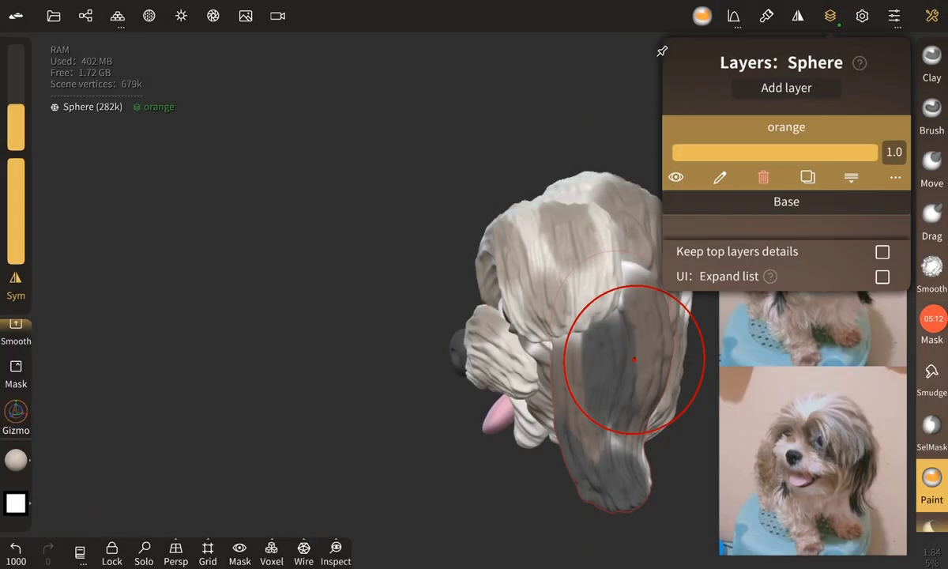
left_click(145, 557)
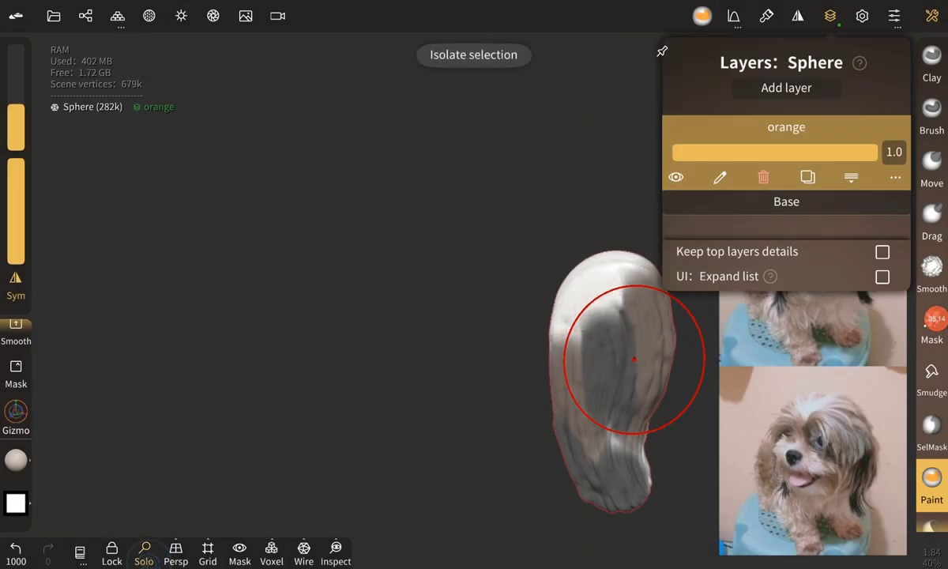
mouse_move(634, 360)
left_mouse_down()
mouse_move(596, 327)
mouse_move(594, 486)
left_mouse_up()
mouse_move(271, 382)
left_mouse_down()
mouse_move(175, 372)
mouse_move(332, 409)
mouse_move(161, 297)
mouse_move(186, 296)
left_mouse_up()
left_click(829, 16)
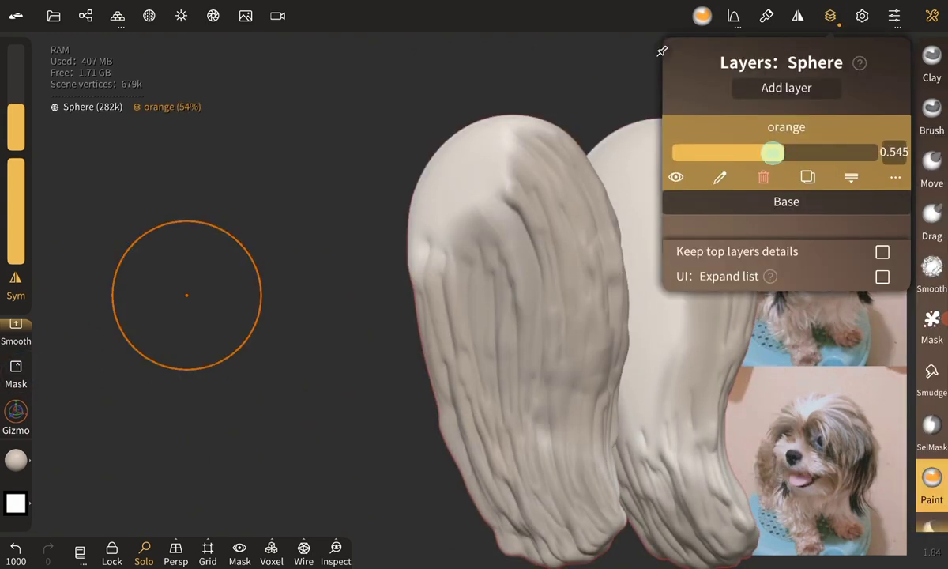
mouse_move(751, 156)
left_mouse_down()
mouse_move(730, 156)
mouse_move(763, 393)
mouse_move(613, 417)
mouse_move(448, 360)
mouse_move(690, 330)
left_mouse_up()
left_click_drag(164, 345, 278, 347)
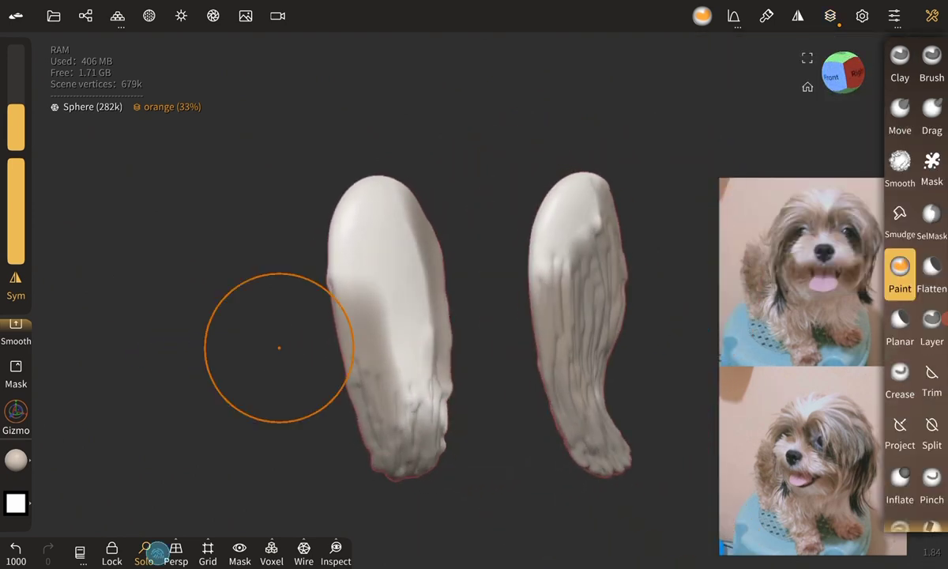
left_click(158, 550)
Turn the dog front-on, select the main head mesh and bring up the Shading settings.
left_click_drag(206, 413, 661, 347)
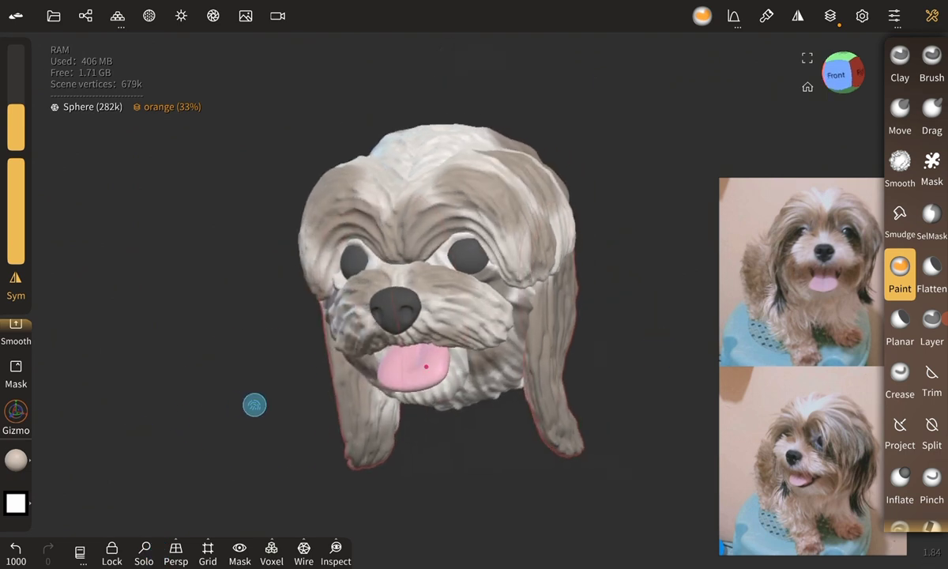
mouse_move(254, 402)
left_mouse_down()
mouse_move(165, 345)
mouse_move(142, 345)
left_mouse_up()
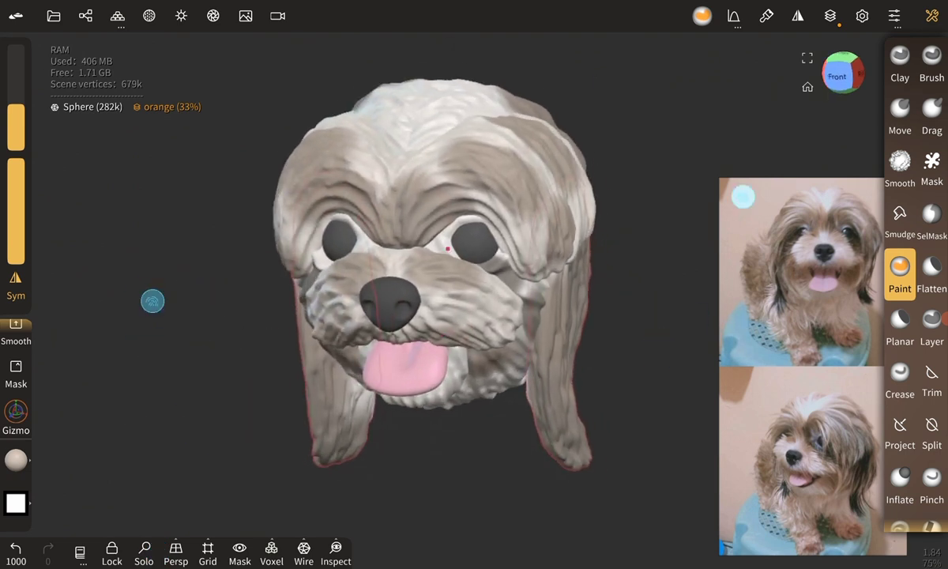
scroll(126, 296, "up", 3)
mouse_move(126, 296)
left_mouse_down()
mouse_move(173, 295)
mouse_move(124, 294)
left_mouse_up()
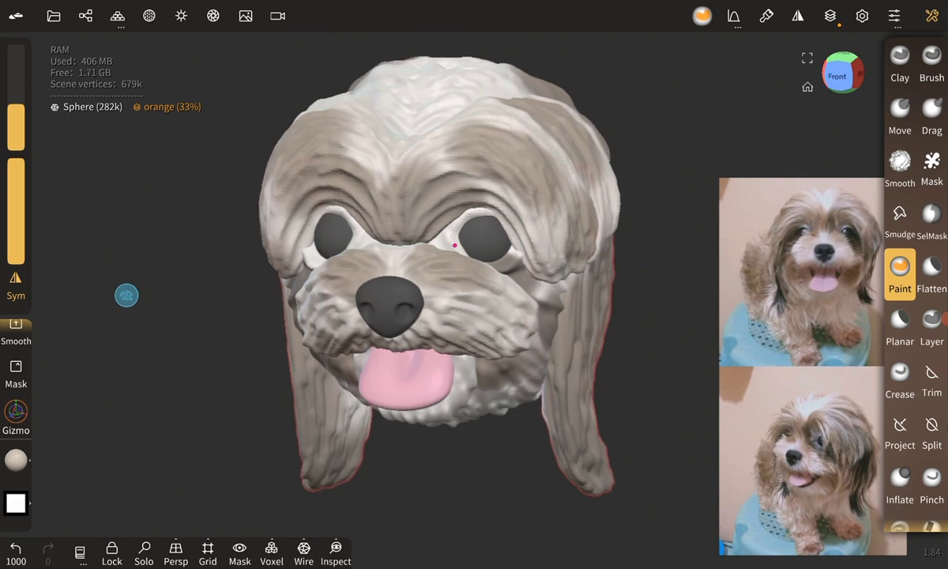
scroll(125, 294, "up", 2)
left_click_drag(174, 331, 99, 276)
left_click(539, 412)
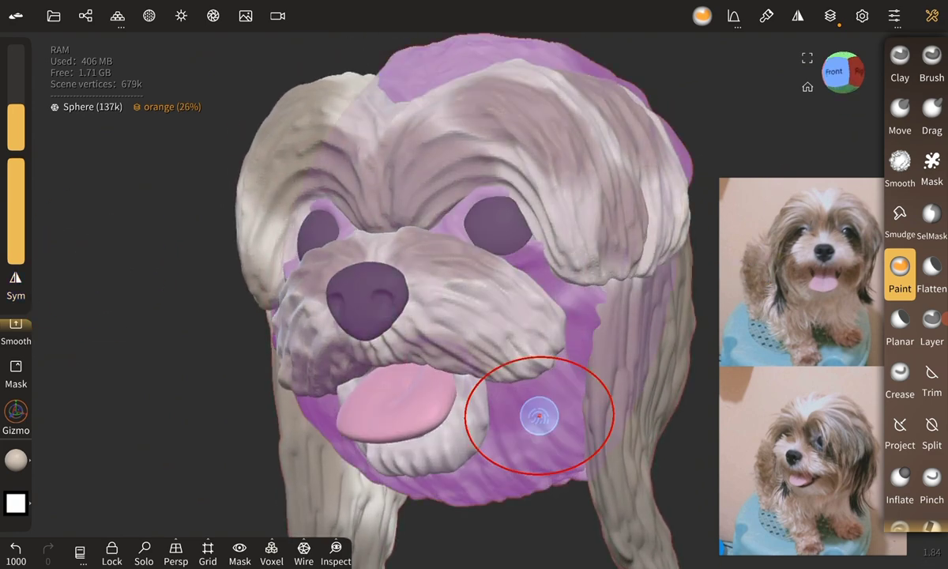
mouse_move(158, 334)
left_mouse_down()
mouse_move(87, 327)
mouse_move(129, 334)
left_mouse_up()
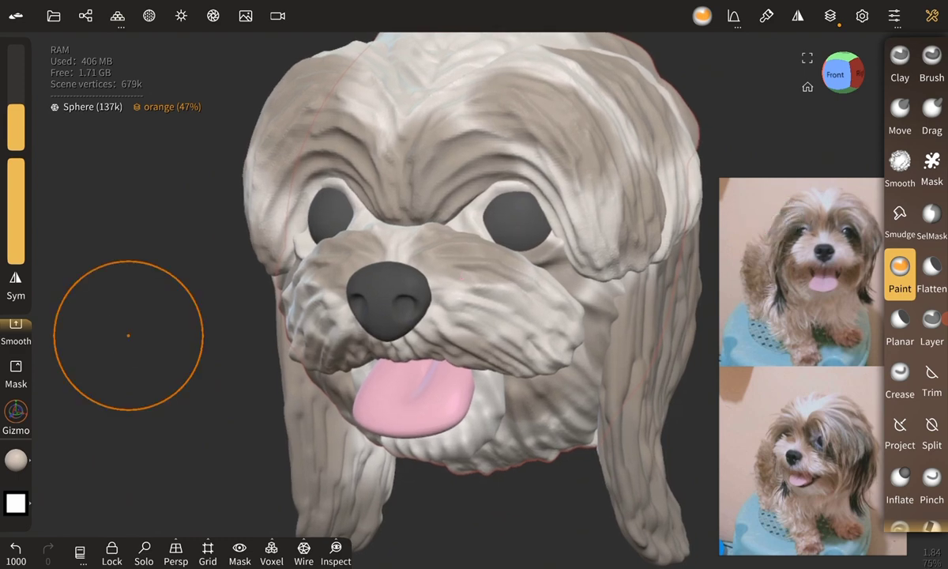
left_click(180, 15)
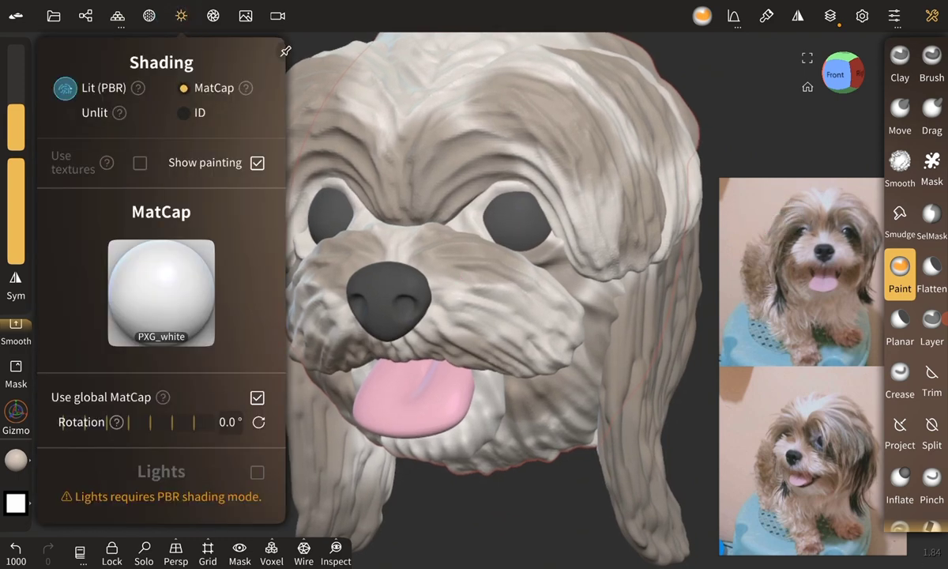
Switch the shading to realistic PBR lighting.
left_click(65, 88)
scroll(553, 363, "down", 5)
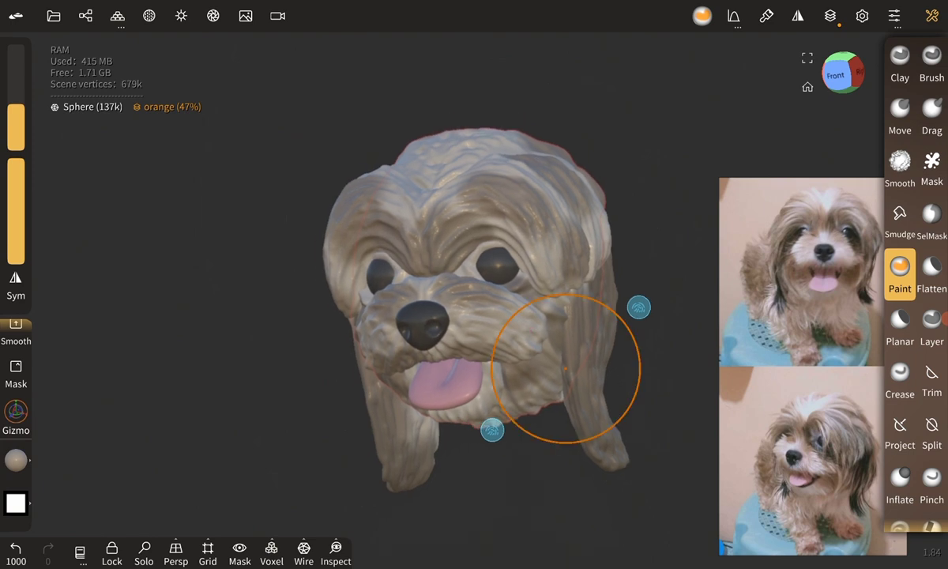
scroll(505, 304, "down", 3)
scroll(506, 305, "up", 2)
scroll(474, 301, "up", 2)
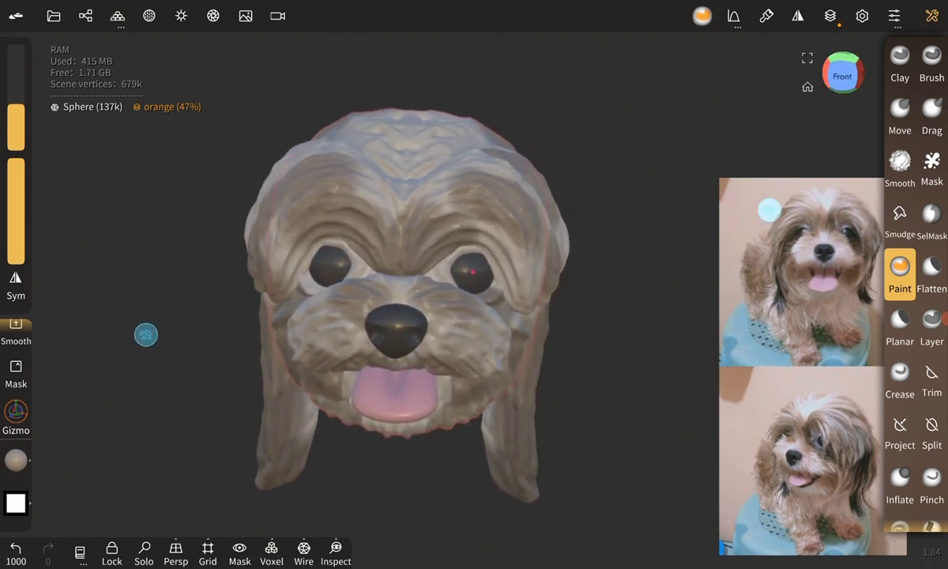
scroll(458, 300, "up", 1)
scroll(474, 300, "up", 2)
scroll(474, 300, "up", 2)
scroll(473, 300, "up", 1)
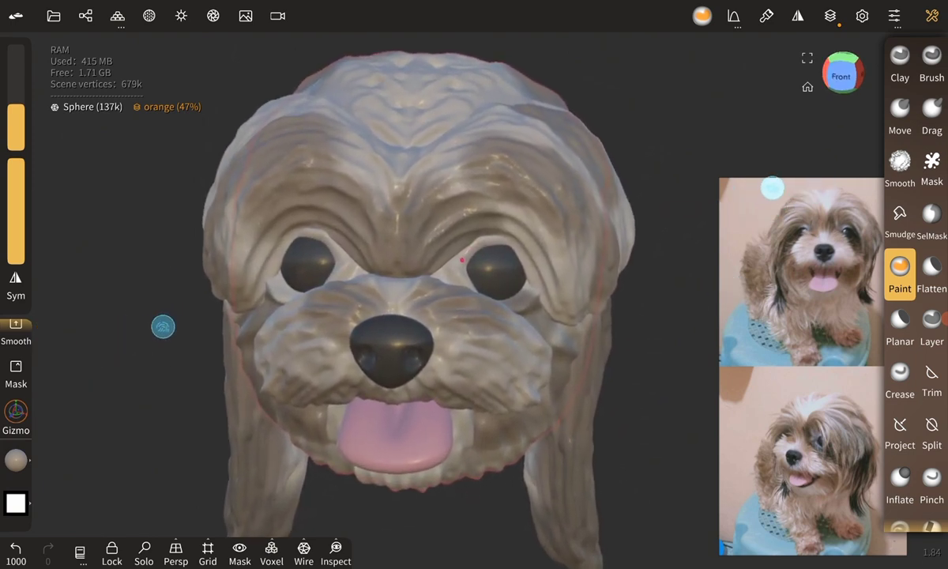
scroll(474, 300, "up", 1)
Apply the iron material preset to the eyes with Paint all, then uncheck Metalness.
left_click(702, 16)
left_click(161, 154)
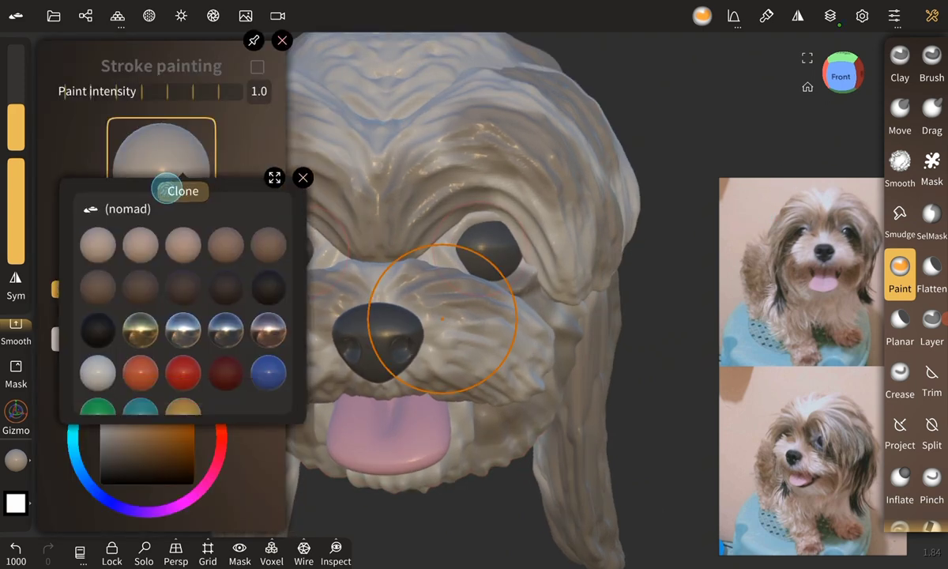
left_click(225, 329)
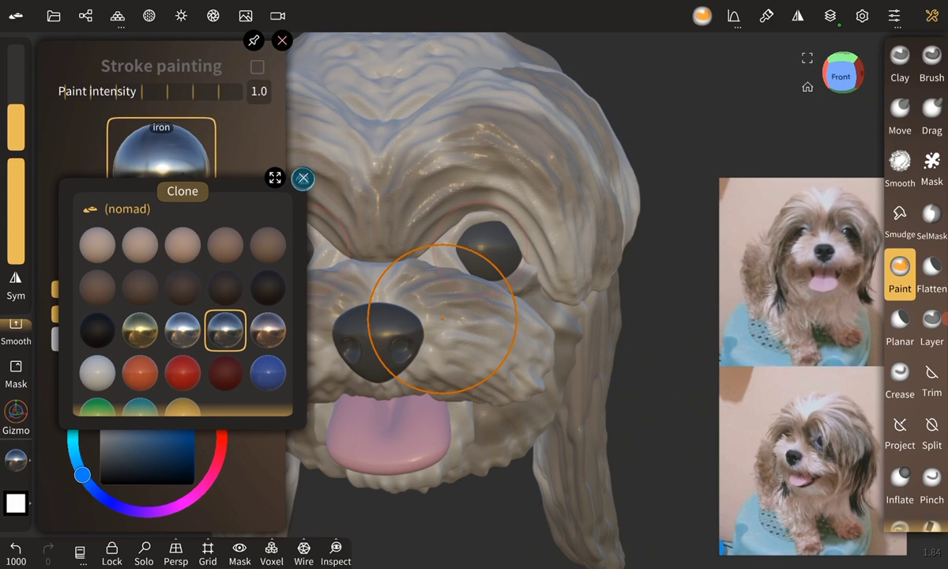
left_click(302, 178)
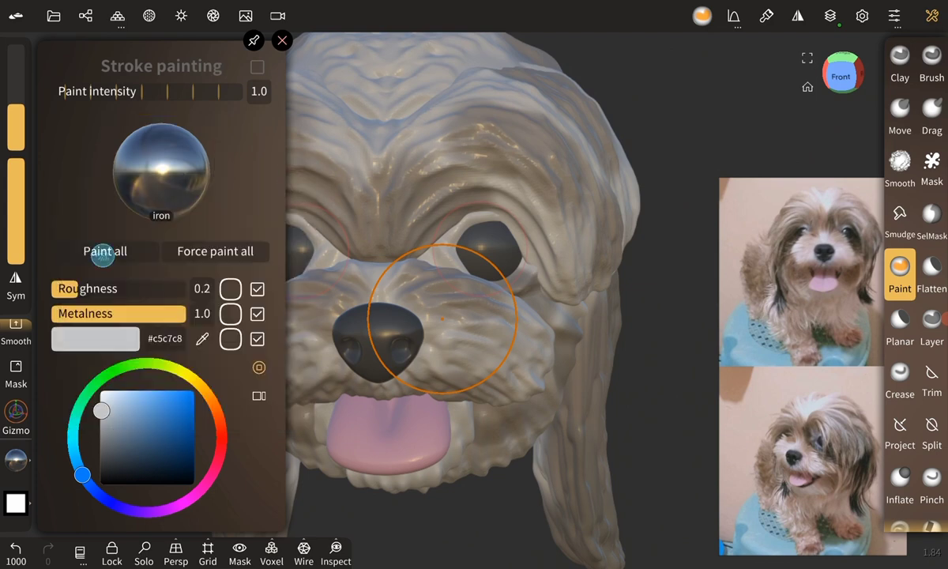
left_click(102, 251)
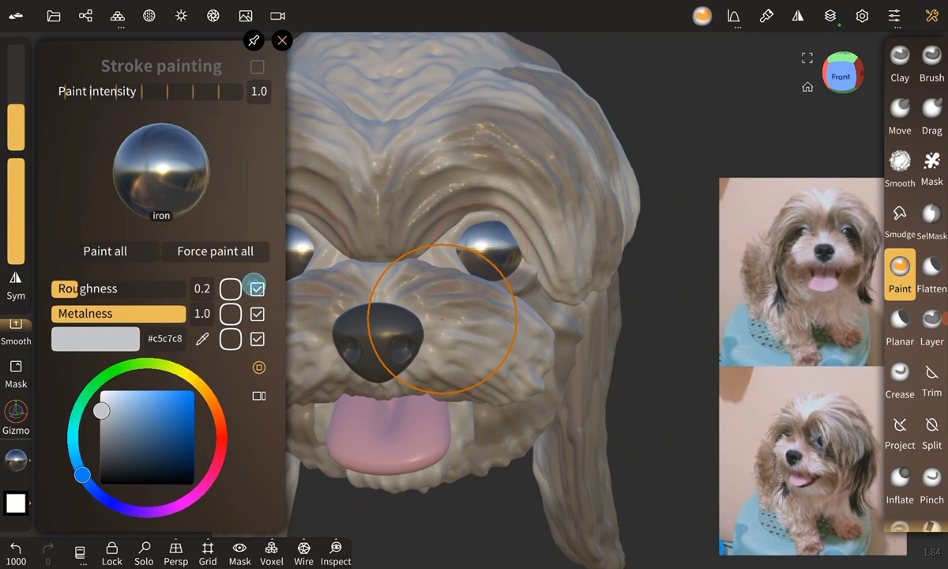
left_click(258, 314)
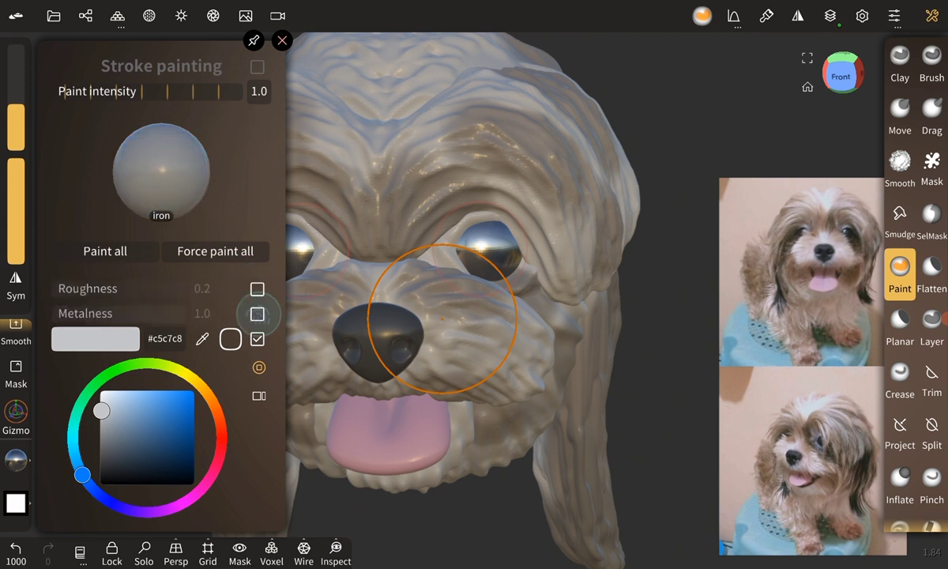
left_click(85, 351)
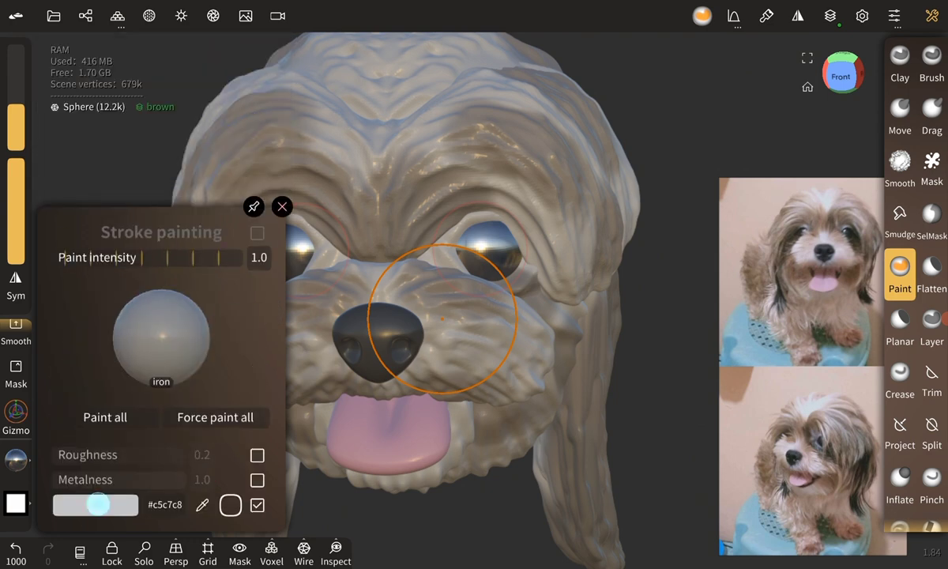
Paint black fur down the right ear, undoing a stray stroke on the upper ears.
left_click(98, 504)
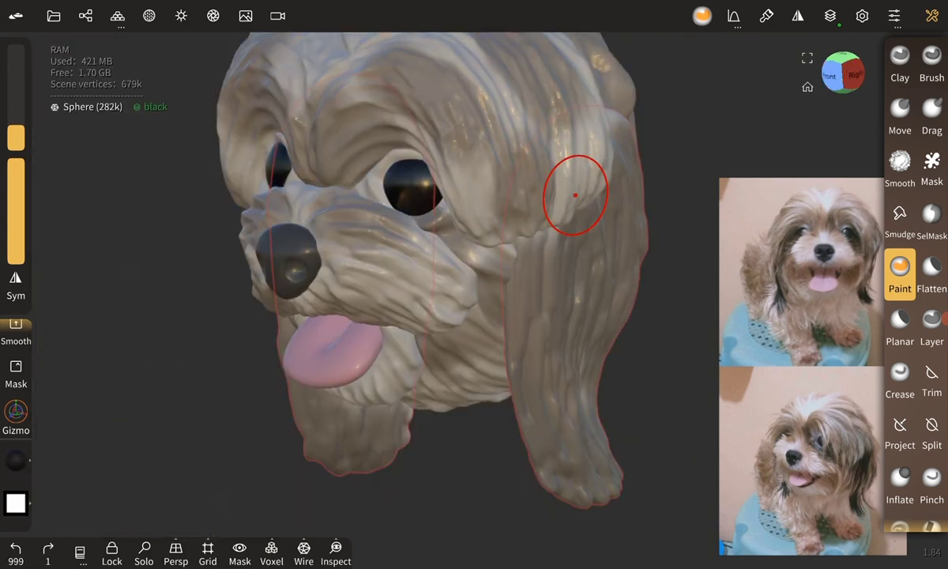
left_click_drag(567, 298, 579, 500)
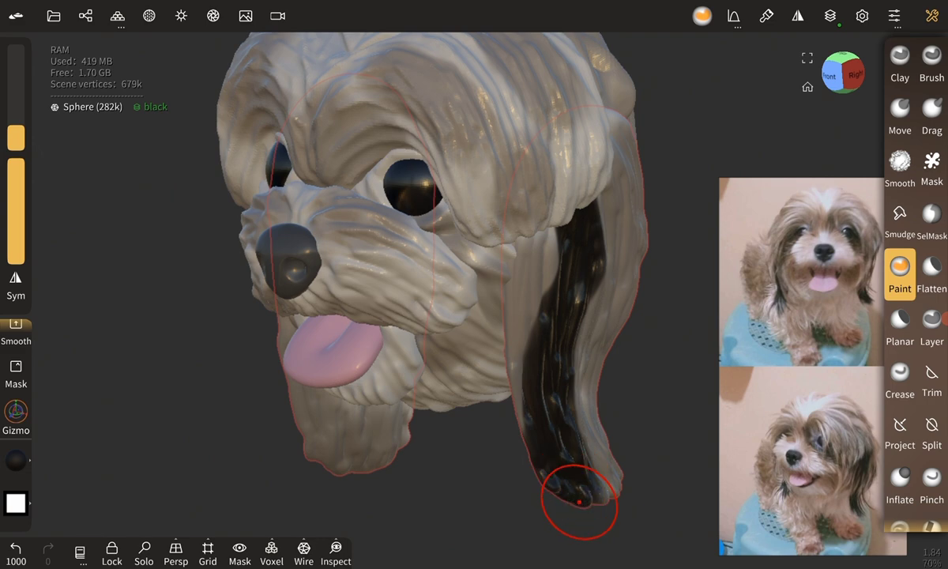
left_click_drag(597, 320, 587, 444)
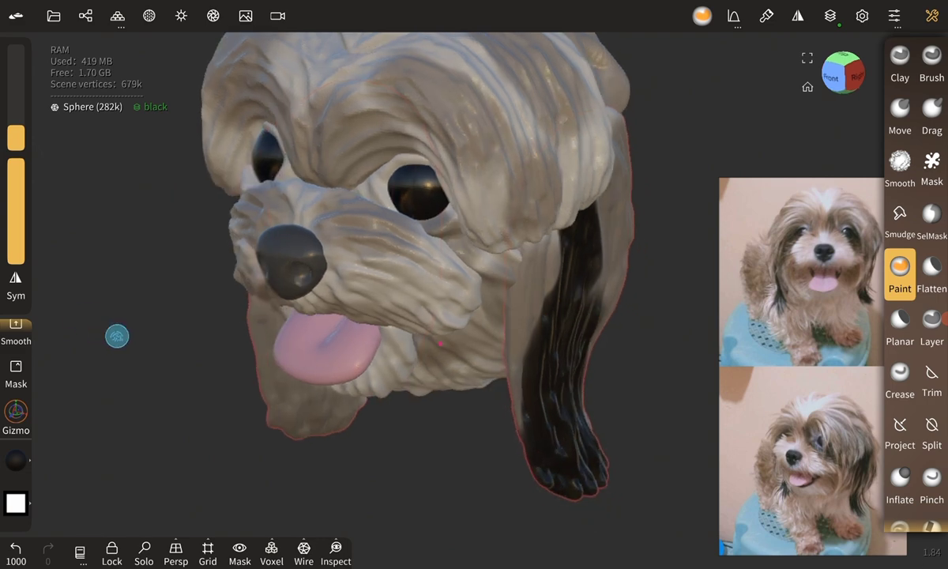
mouse_move(116, 334)
left_mouse_down()
mouse_move(82, 307)
mouse_move(18, 299)
left_mouse_up()
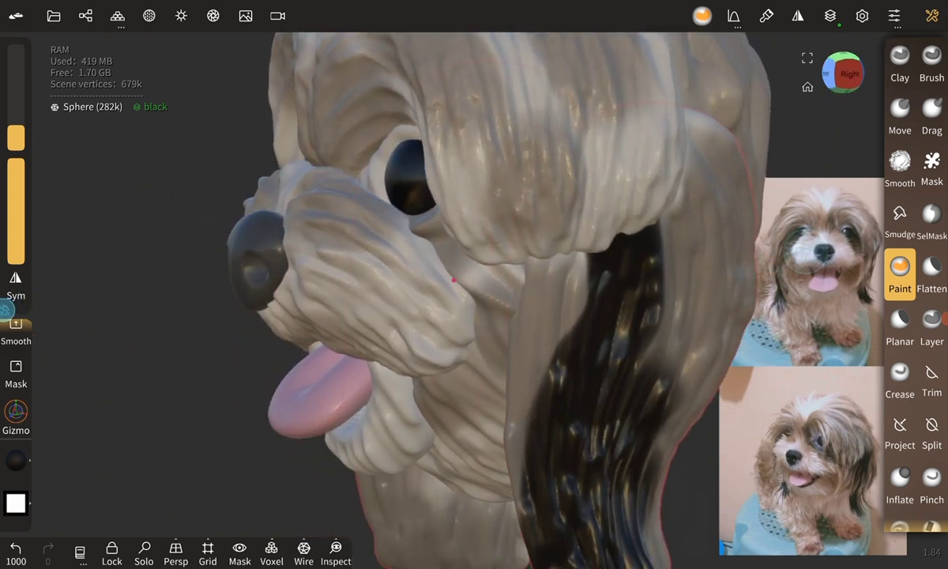
mouse_move(663, 118)
left_mouse_down()
mouse_move(692, 292)
mouse_move(653, 319)
left_mouse_up()
mouse_move(97, 339)
left_mouse_down()
mouse_move(285, 356)
mouse_move(379, 351)
left_mouse_up()
mouse_move(237, 347)
left_mouse_down()
mouse_move(174, 338)
mouse_move(144, 321)
left_mouse_up()
left_click_drag(442, 197, 403, 308)
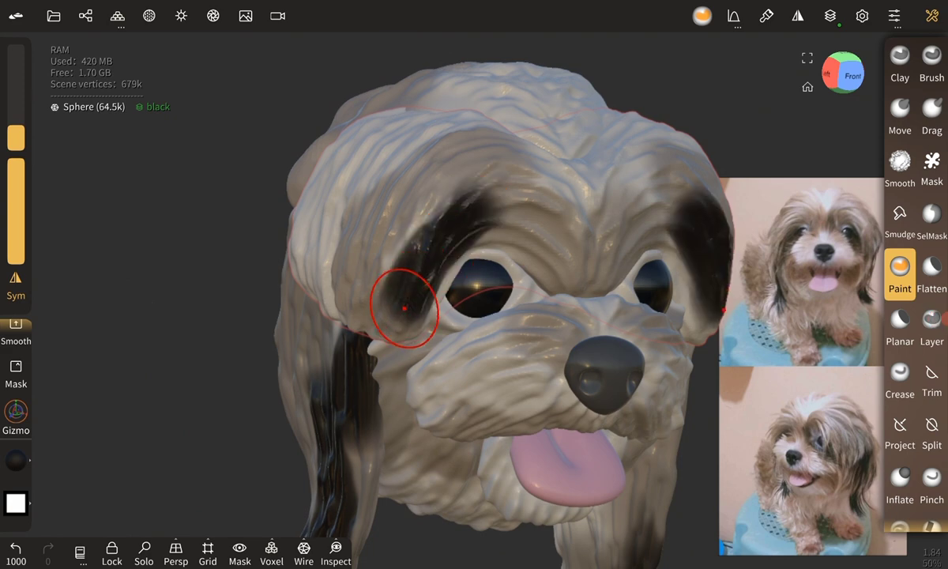
left_click_drag(202, 348, 180, 349)
key("ctrl+z")
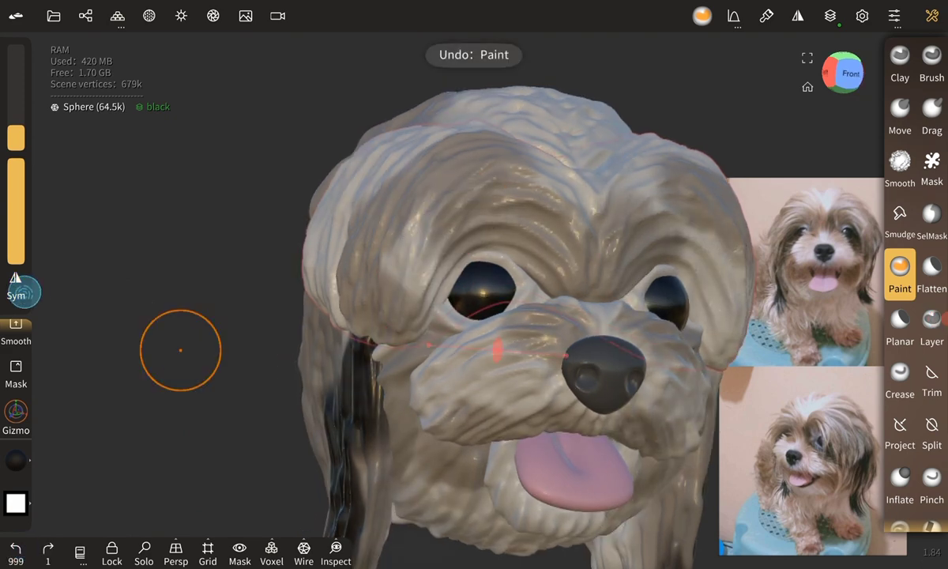
Paint a black eyebrow above the right eye and black fur beside the left eye.
mouse_move(249, 329)
left_mouse_down()
mouse_move(191, 347)
mouse_move(89, 338)
left_mouse_up()
left_click_drag(584, 265, 671, 215)
mouse_move(206, 359)
left_mouse_down()
mouse_move(183, 365)
mouse_move(241, 382)
left_mouse_up()
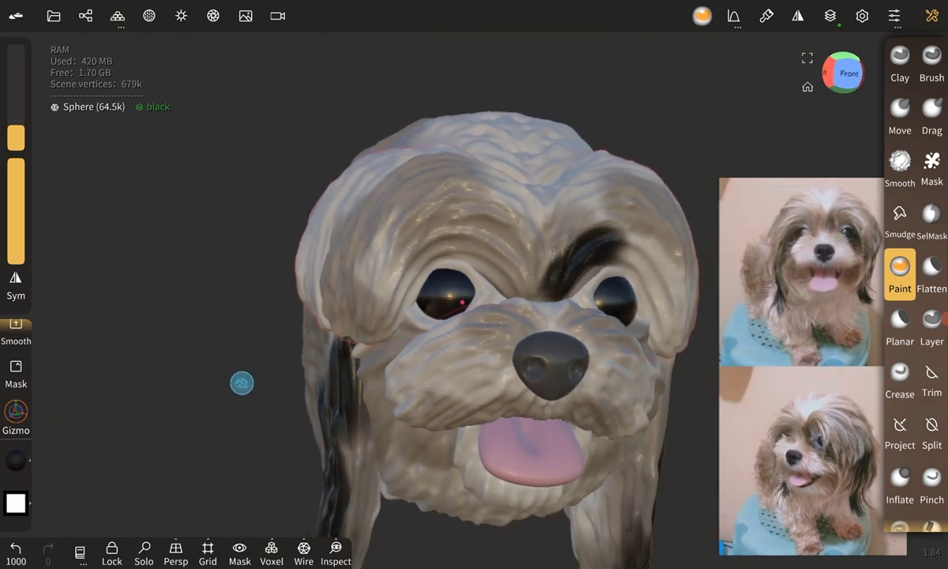
left_click_drag(359, 320, 399, 266)
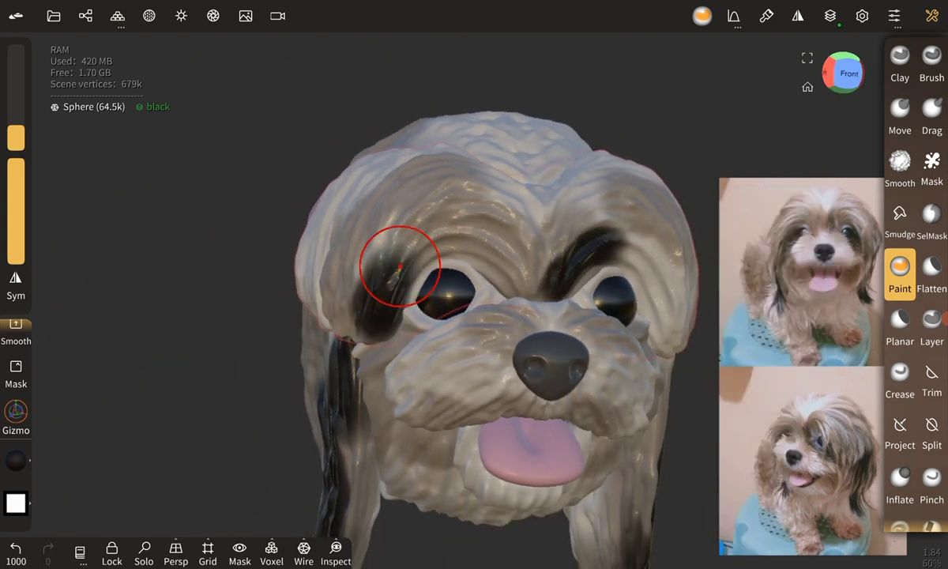
mouse_move(203, 365)
left_mouse_down()
mouse_move(216, 368)
mouse_move(168, 340)
mouse_move(121, 340)
left_mouse_up()
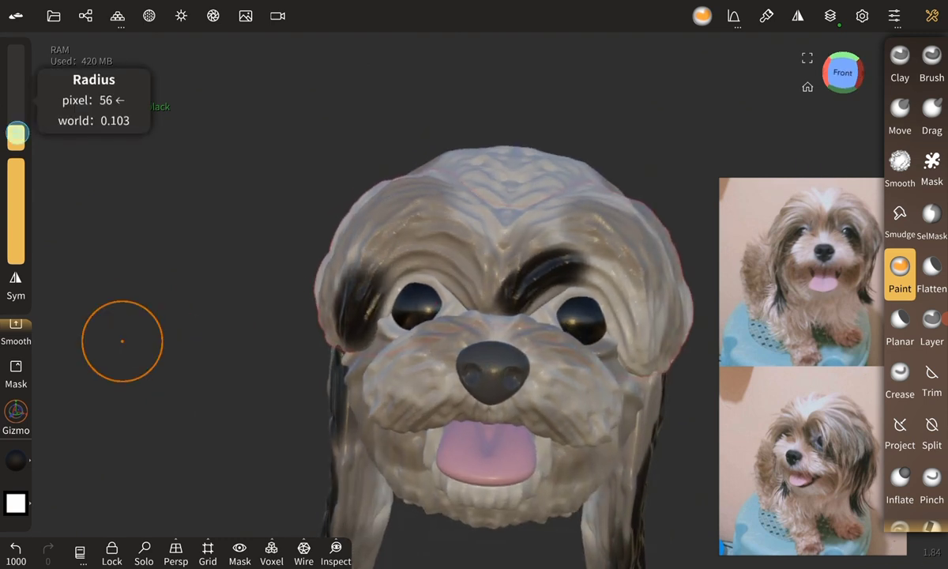
Reduce the brush radius to 24 px and paint a black stroke across the upper-left brow.
left_click_drag(16, 135, 22, 150)
left_click_drag(355, 237, 444, 236)
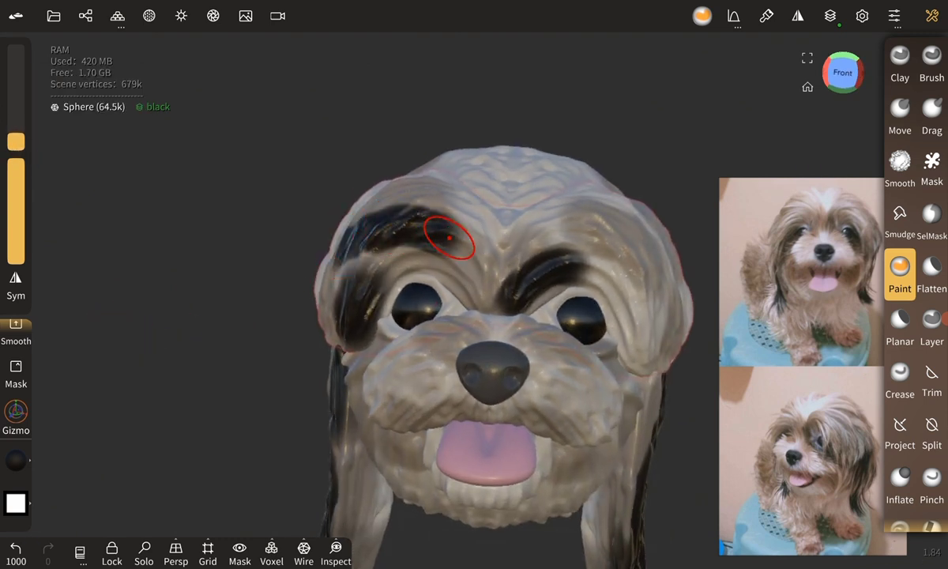
key("ctrl+z")
scroll(379, 292, "up", 5)
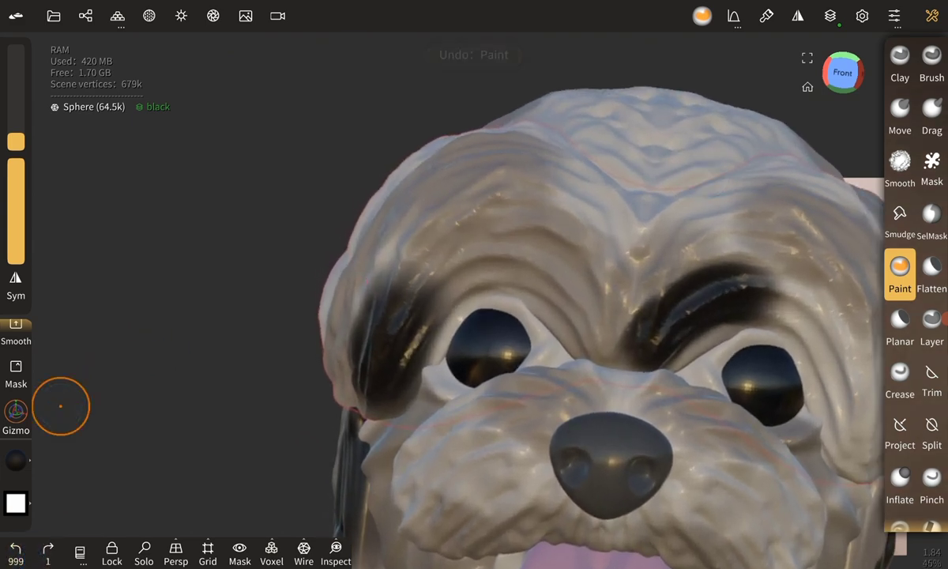
left_click_drag(62, 404, 121, 292)
left_click_drag(16, 142, 16, 147)
left_click_drag(359, 256, 517, 245)
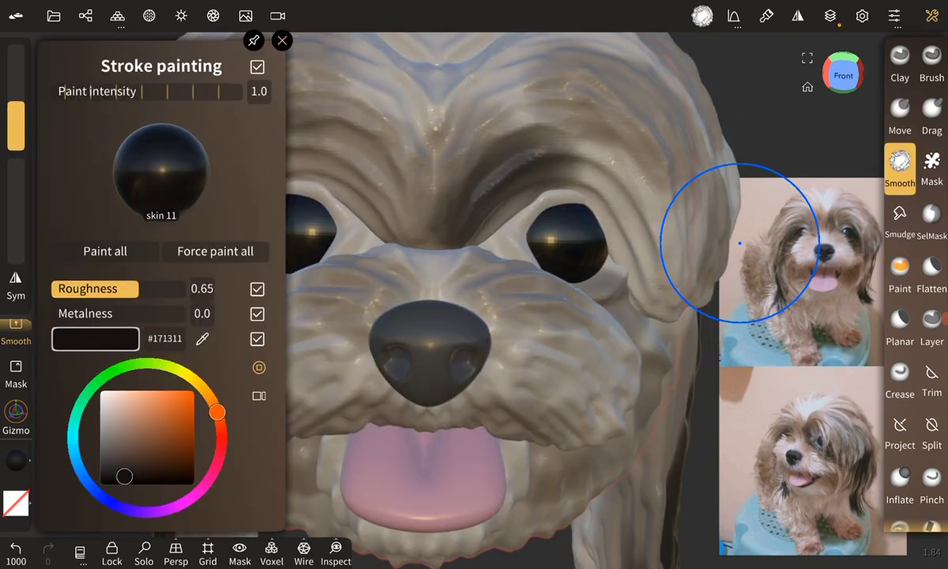
Add a new paint layer to the sphere and inspect the painted dog.
left_click(829, 14)
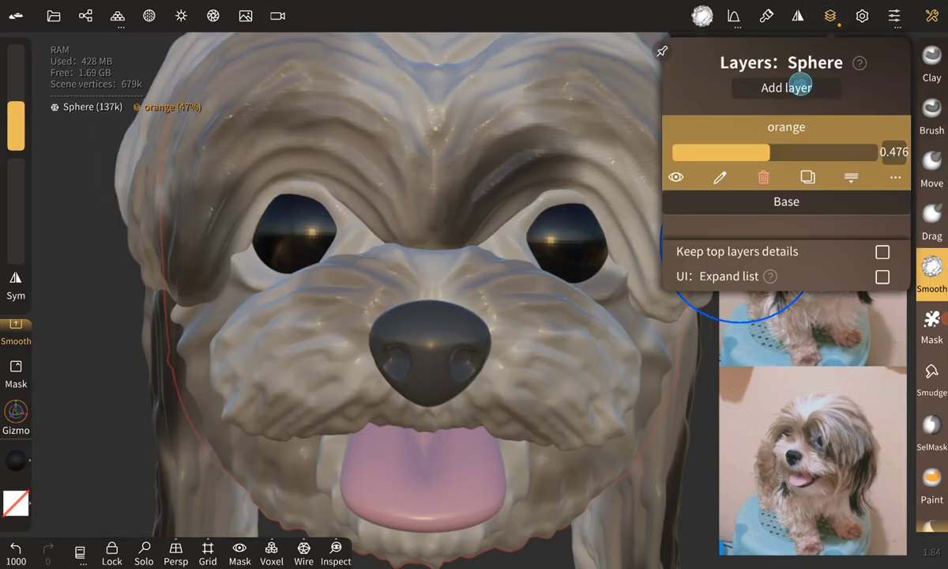
left_click(798, 84)
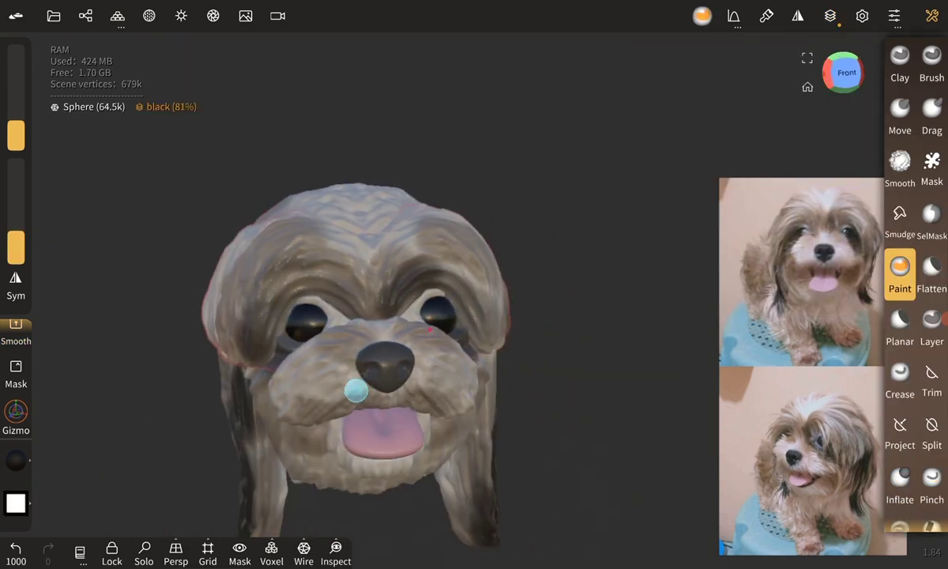
mouse_move(53, 370)
left_mouse_down()
mouse_move(180, 363)
mouse_move(220, 378)
mouse_move(195, 414)
mouse_move(78, 374)
mouse_move(155, 338)
mouse_move(172, 274)
left_mouse_up()
scroll(188, 357, "up", 2)
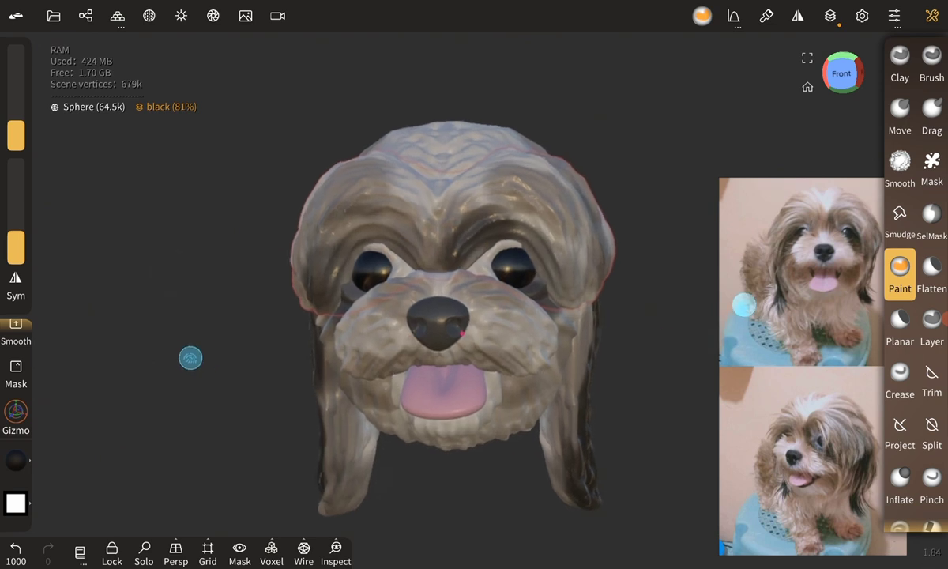
scroll(203, 366, "up", 1)
scroll(176, 348, "up", 2)
scroll(148, 337, "up", 2)
scroll(149, 336, "up", 1)
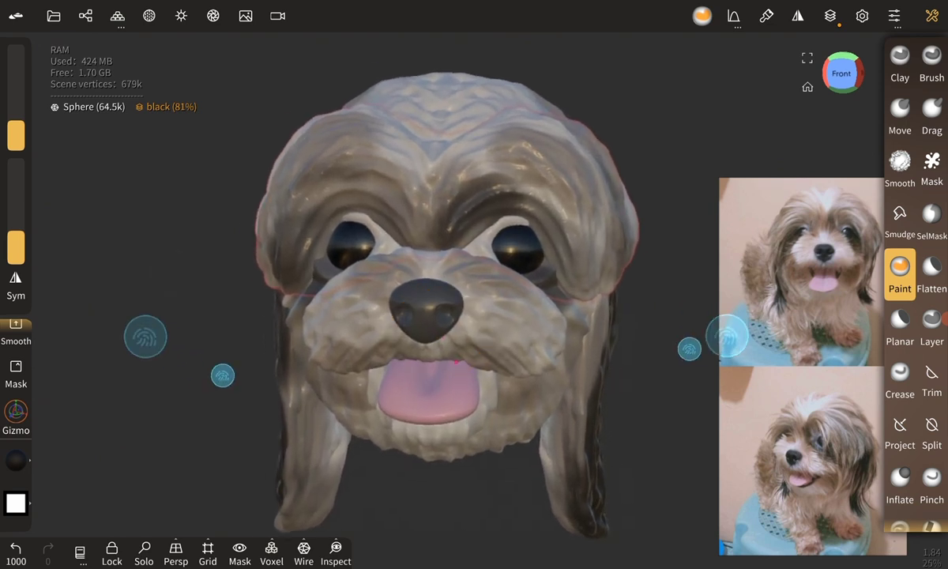
scroll(148, 371, "up", 3)
scroll(125, 395, "up", 2)
Save the 'Shih curry 3' project.
mouse_move(125, 400)
left_mouse_down()
mouse_move(127, 344)
mouse_move(105, 346)
mouse_move(155, 345)
mouse_move(120, 335)
left_mouse_up()
scroll(218, 366, "down", 3)
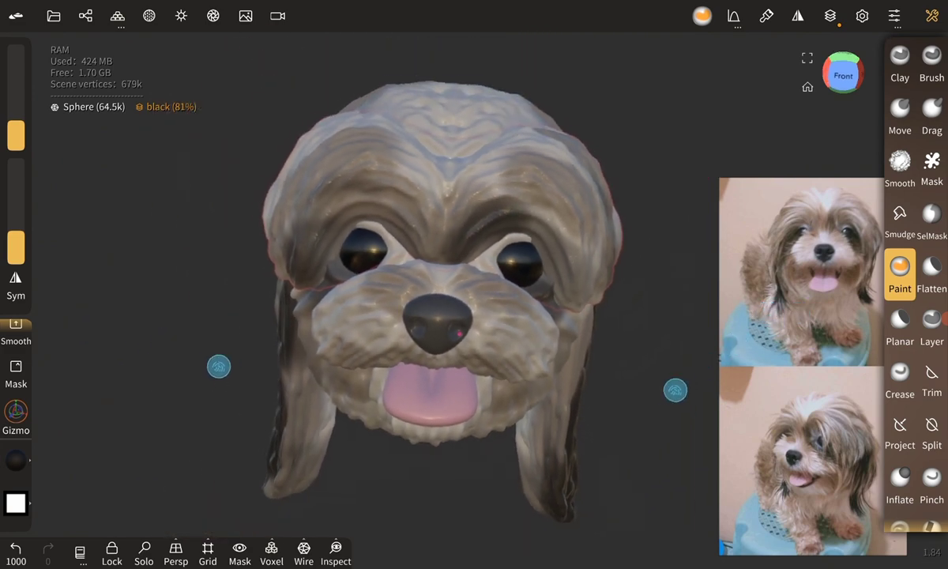
scroll(194, 364, "down", 2)
scroll(156, 343, "down", 2)
scroll(164, 346, "down", 1)
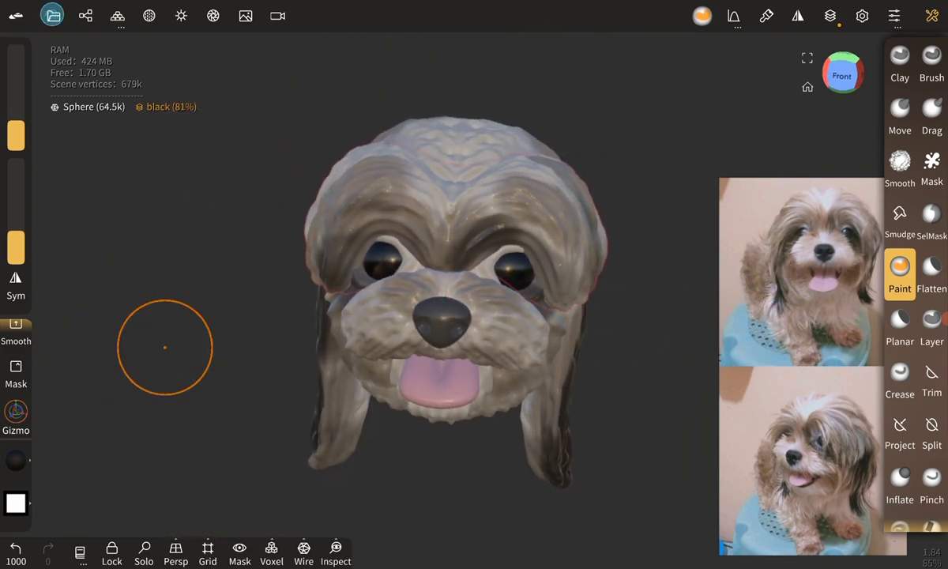
left_click(53, 15)
left_click(86, 229)
left_click(159, 293)
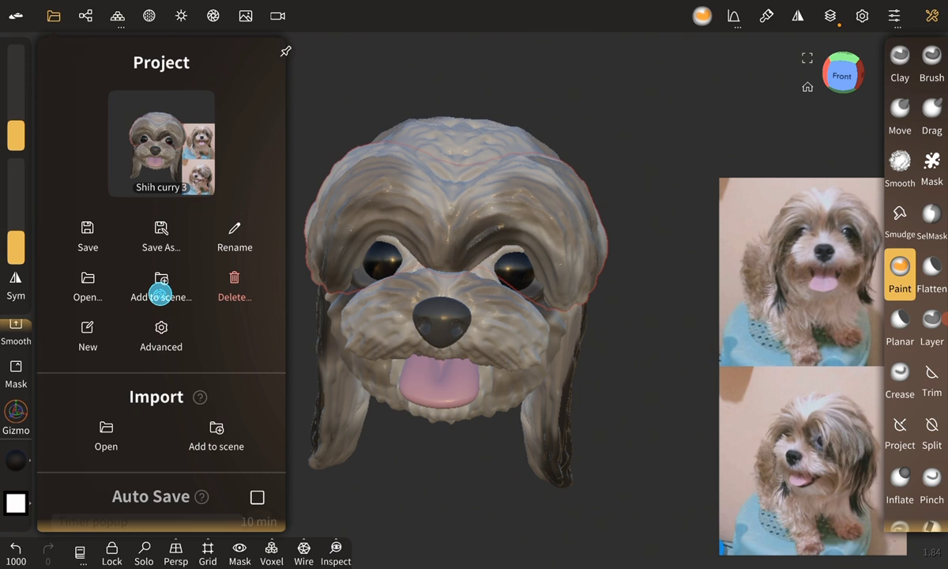